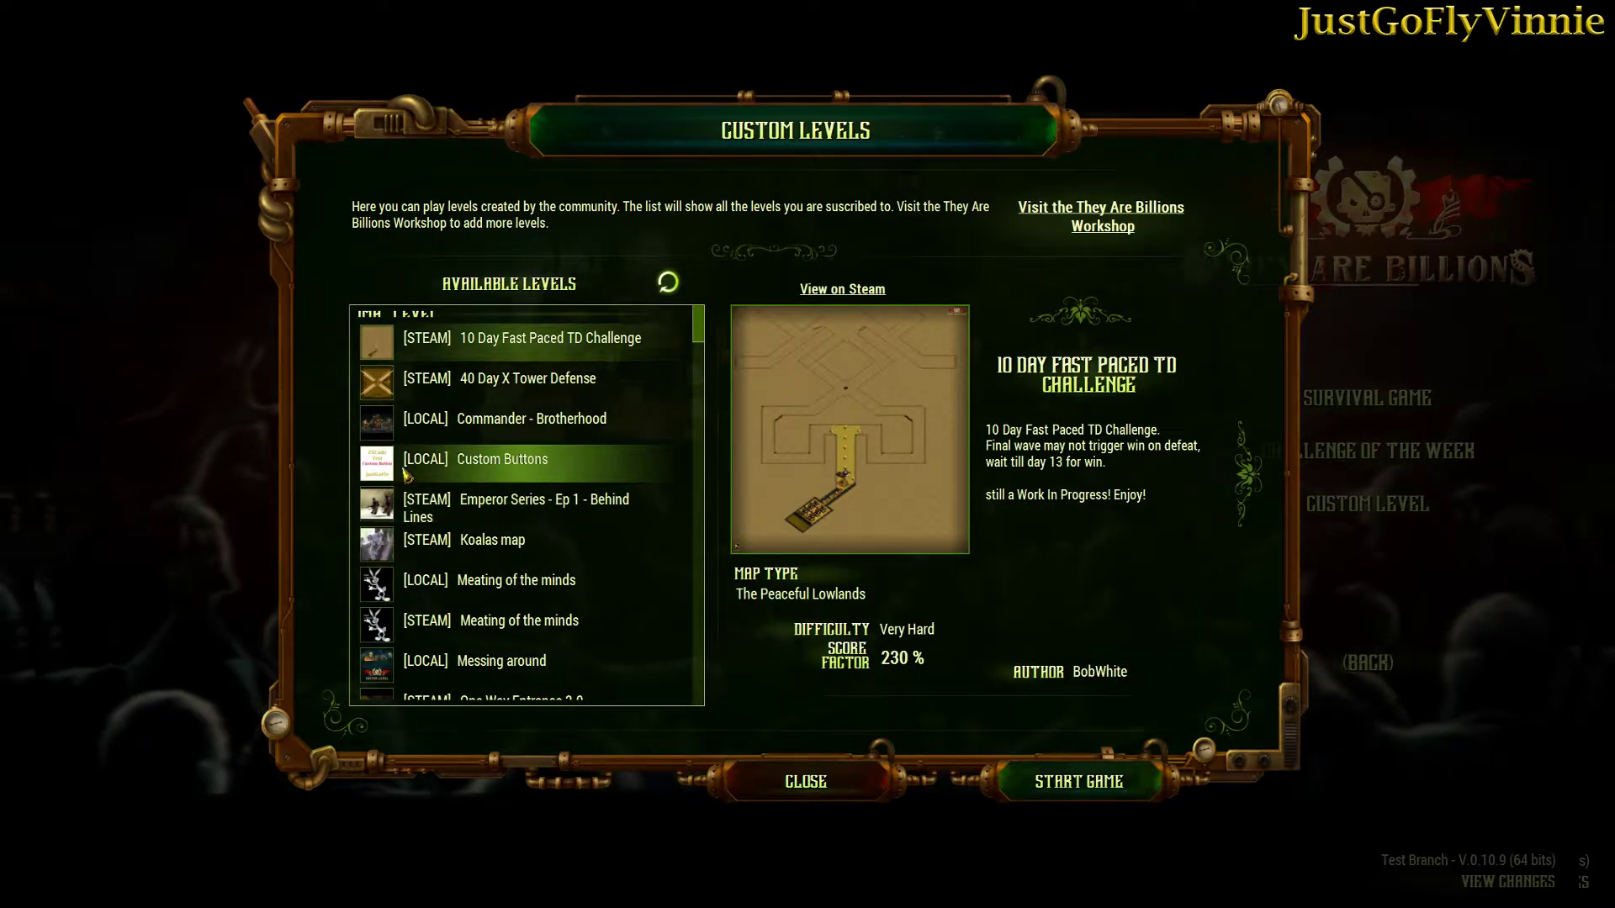
# - Choose the Custom Buttons custom level to load its colony map
pyautogui.click(406, 471)
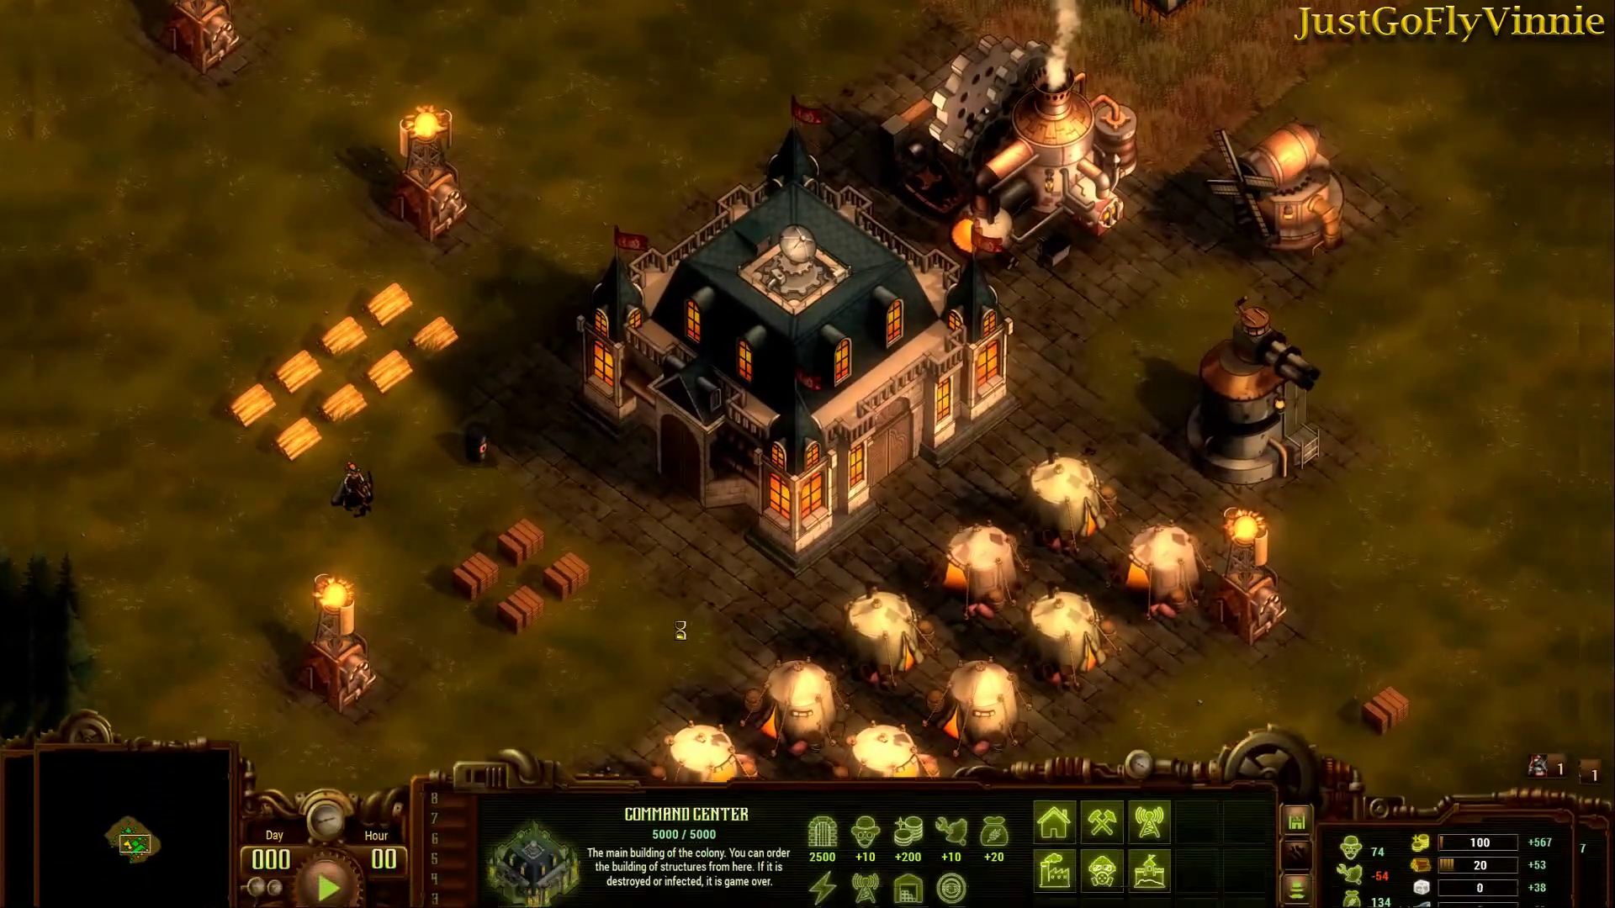
# - Zoom out on the colony map and appoint a mayor for the colony
pyautogui.scroll(-3, 673, 582)
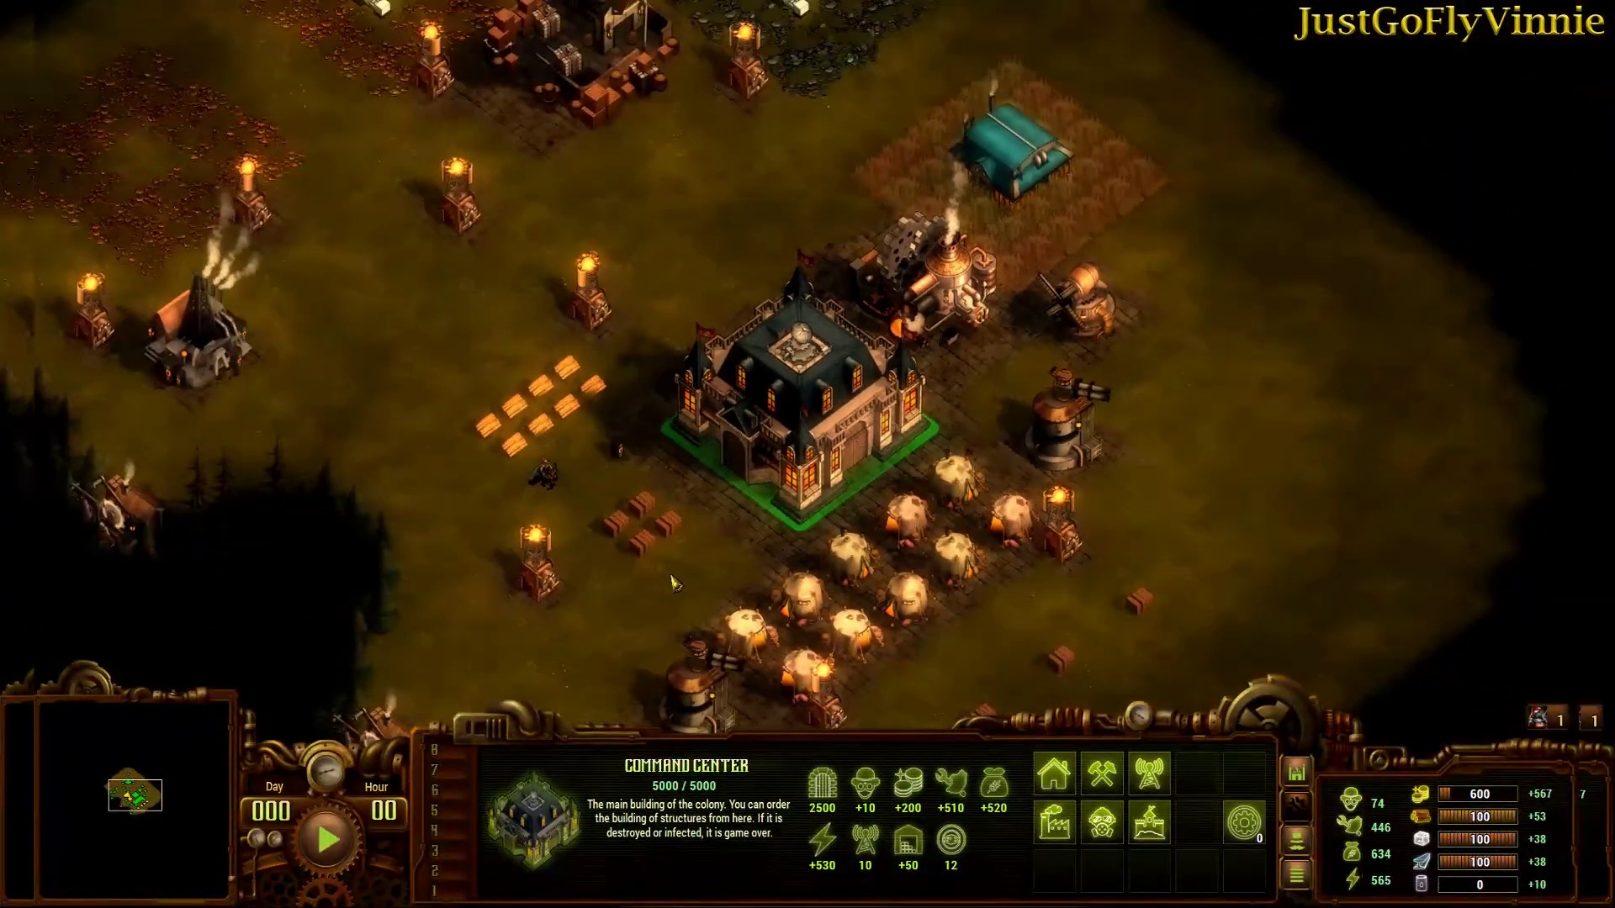
pyautogui.scroll(-3, 673, 582)
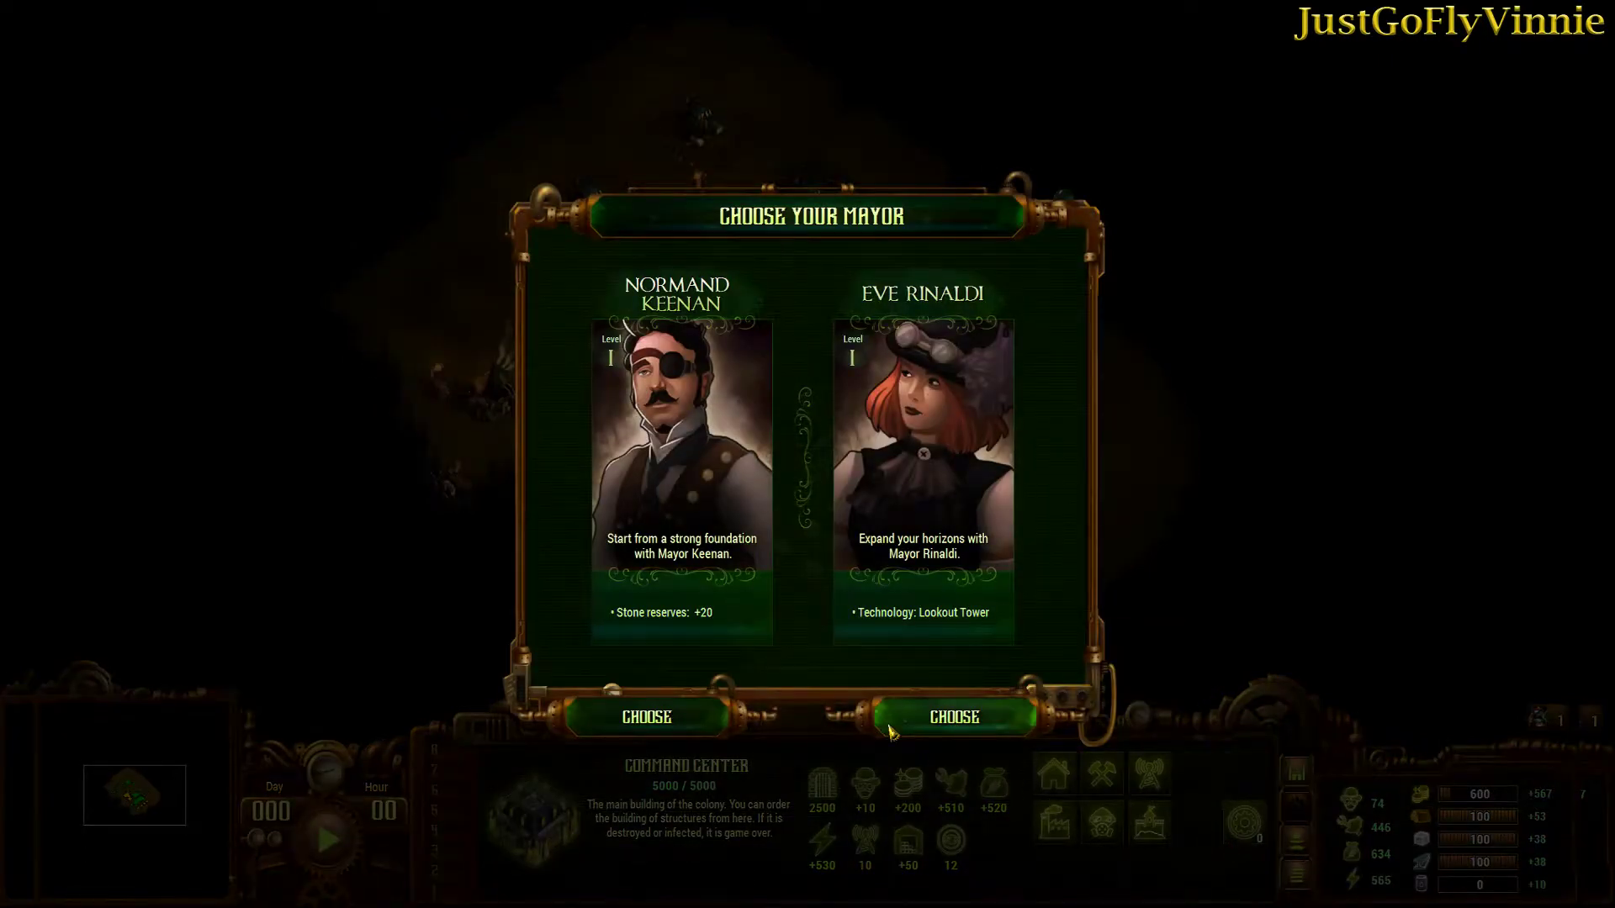
pyautogui.click(919, 731)
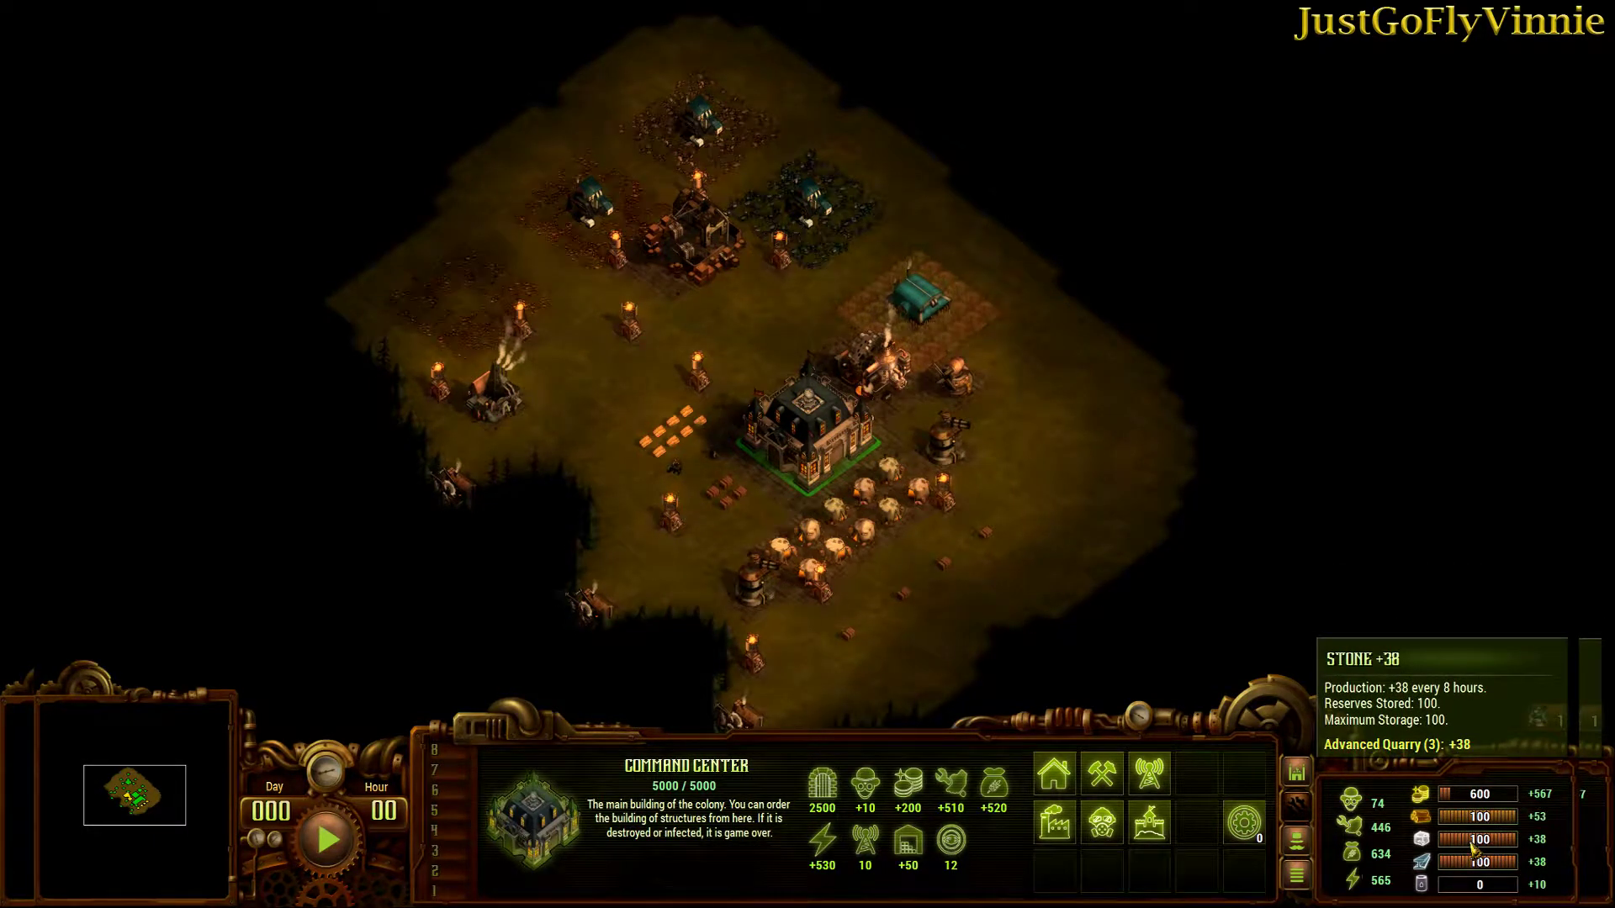
# - Buy the '50 Food, cost $500' offer from the Market Items dialog
pyautogui.click(1244, 832)
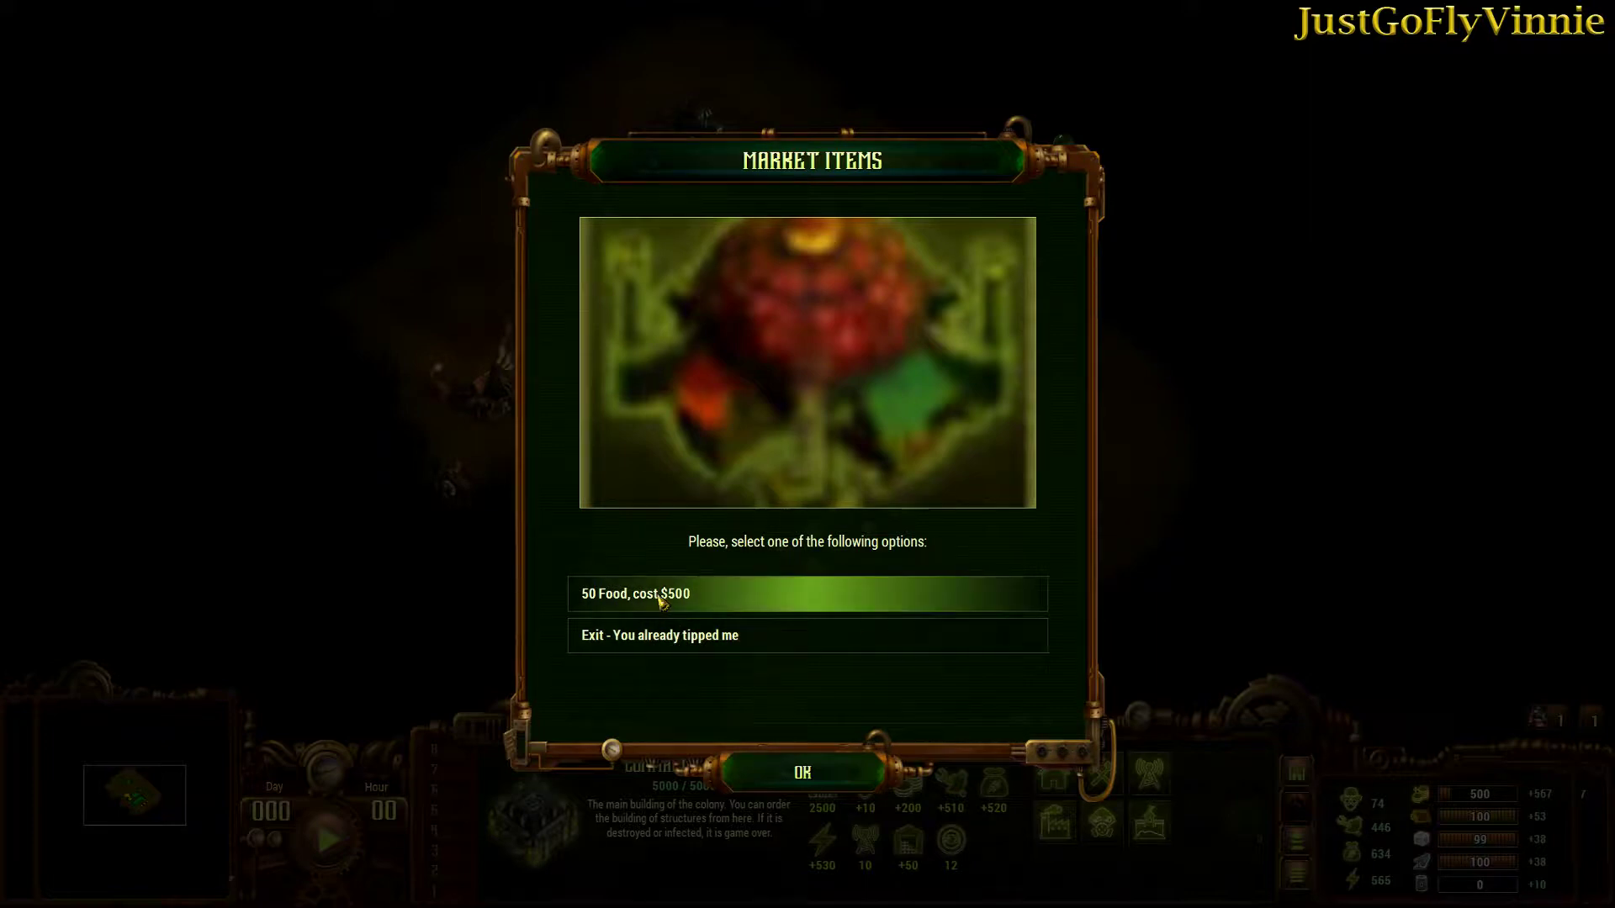
pyautogui.click(662, 599)
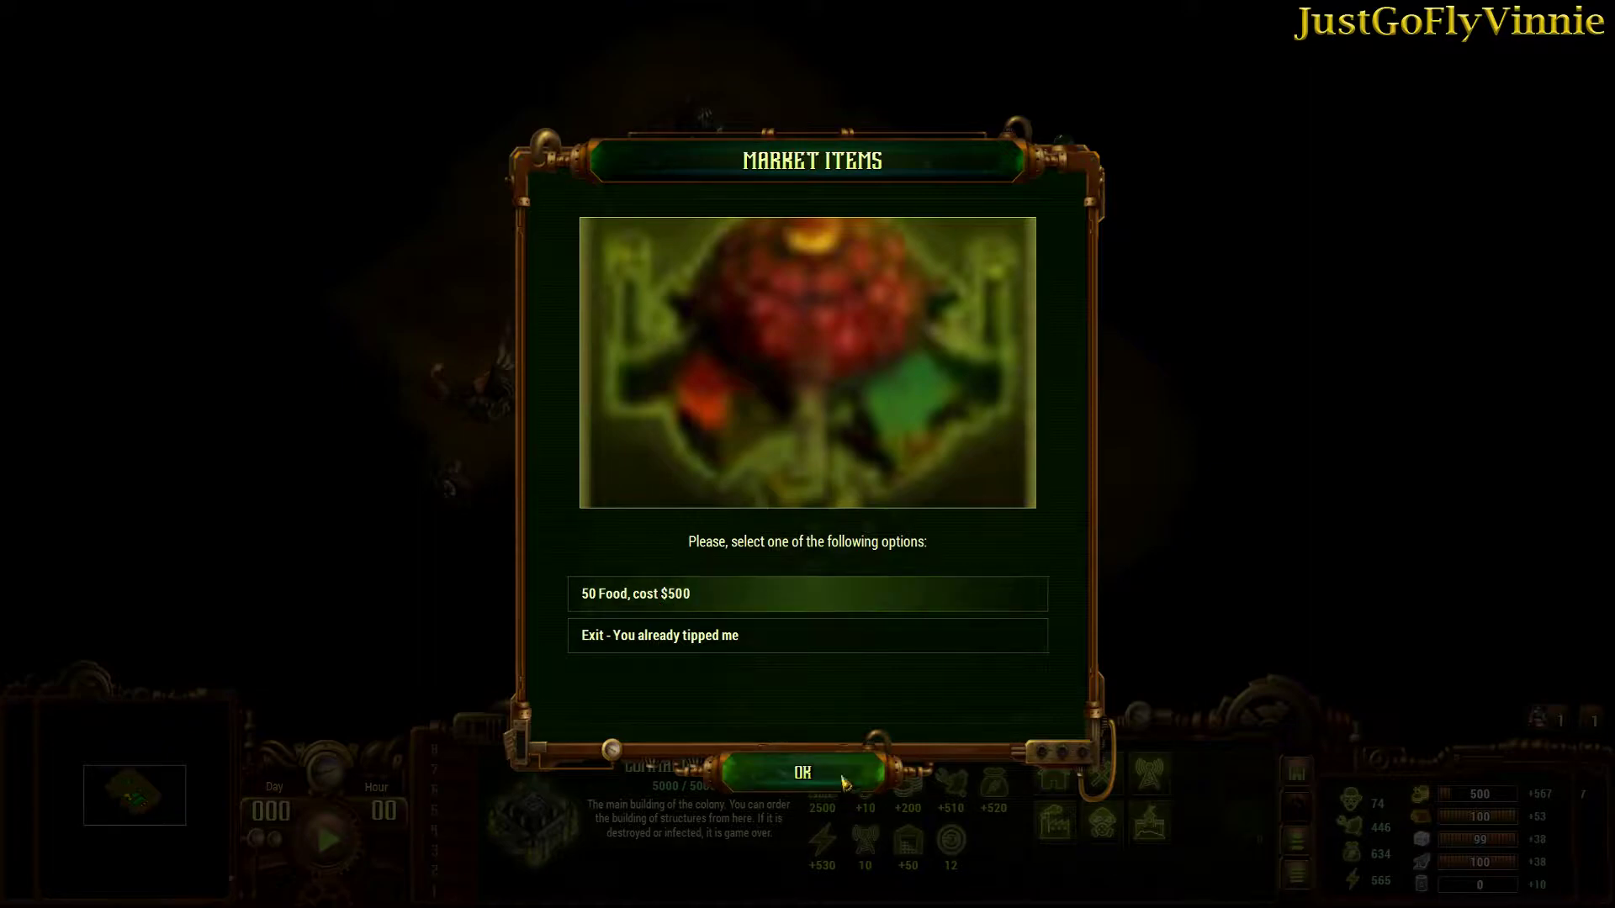
pyautogui.click(803, 772)
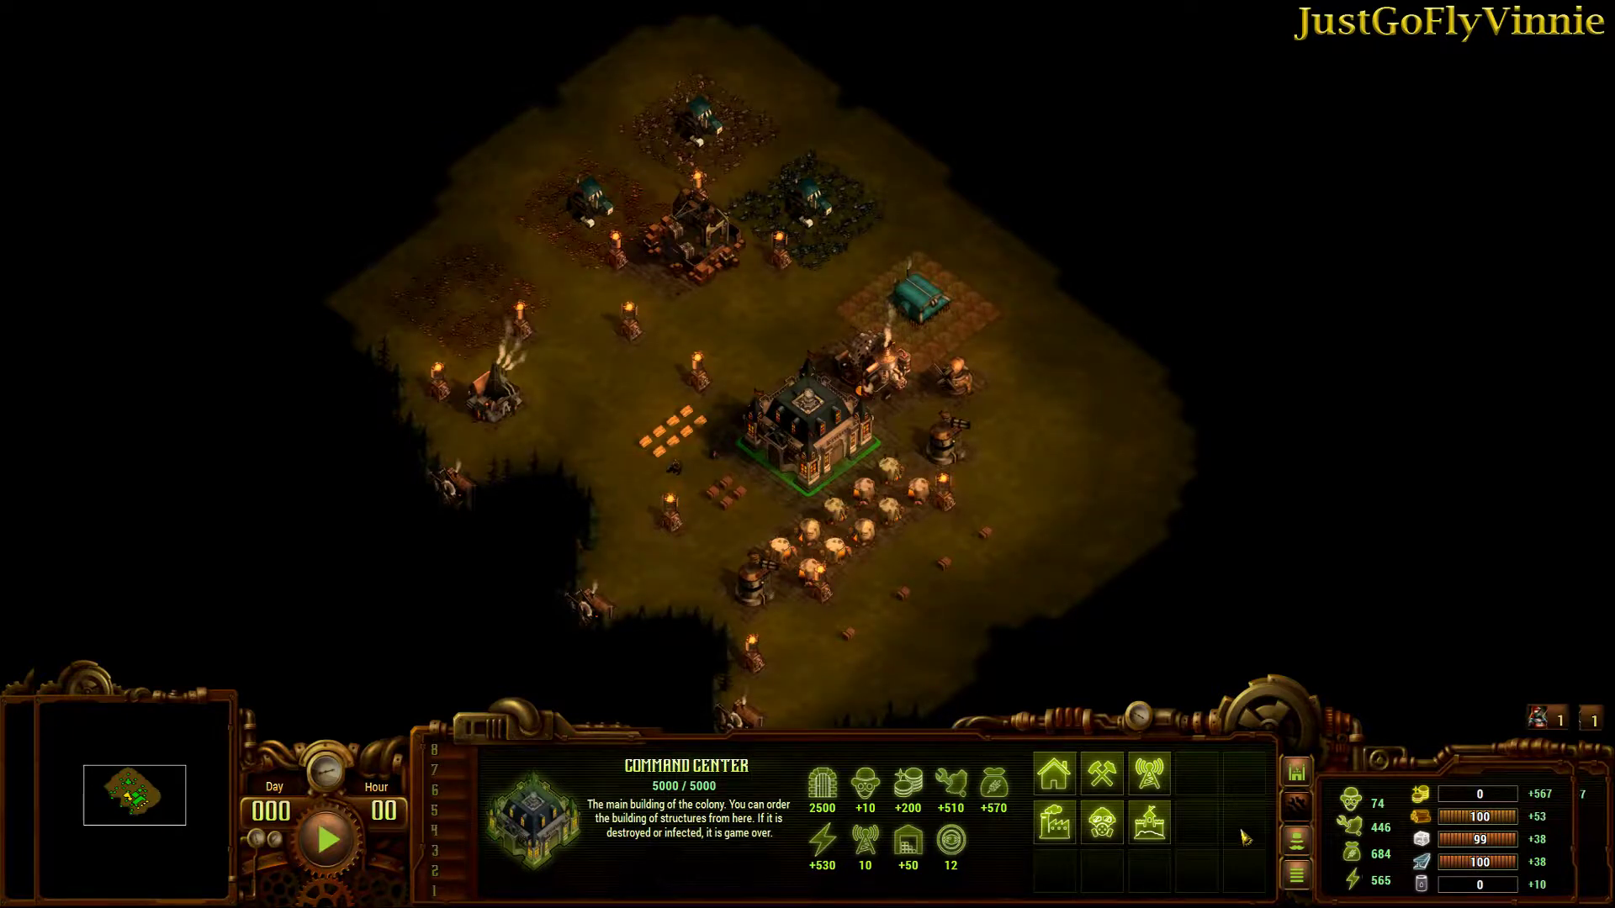
# - Send the Ranger to pick up the gold crates, resume the game, and reselect the Command Center
pyautogui.click(679, 473)
pyautogui.rightClick(663, 456)
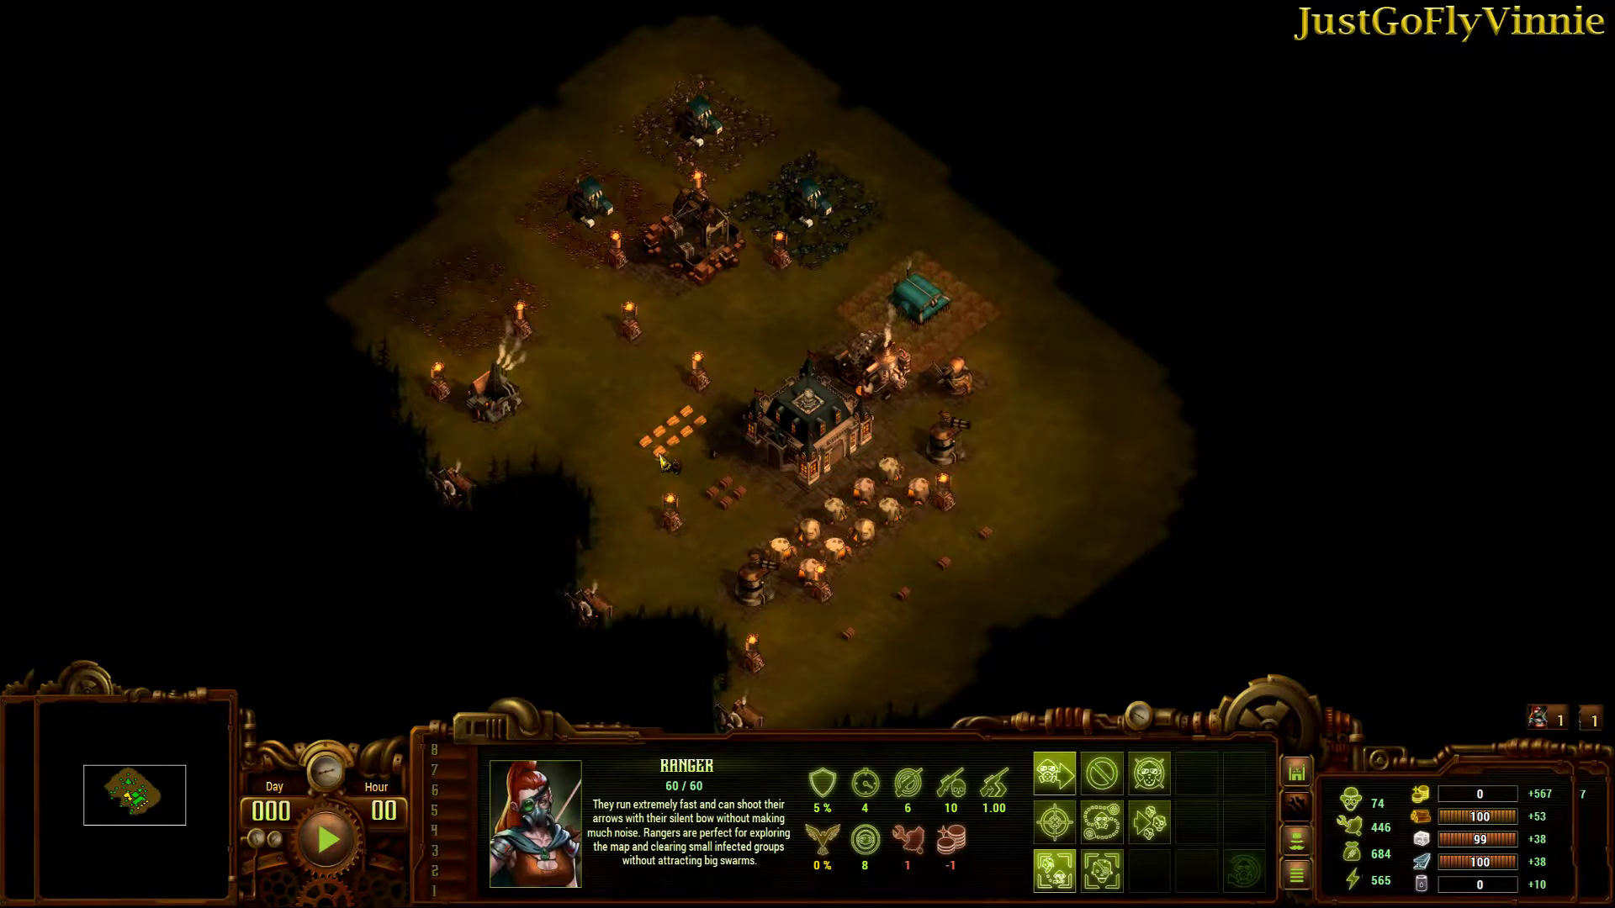
pyautogui.press('space')
pyautogui.press('space')
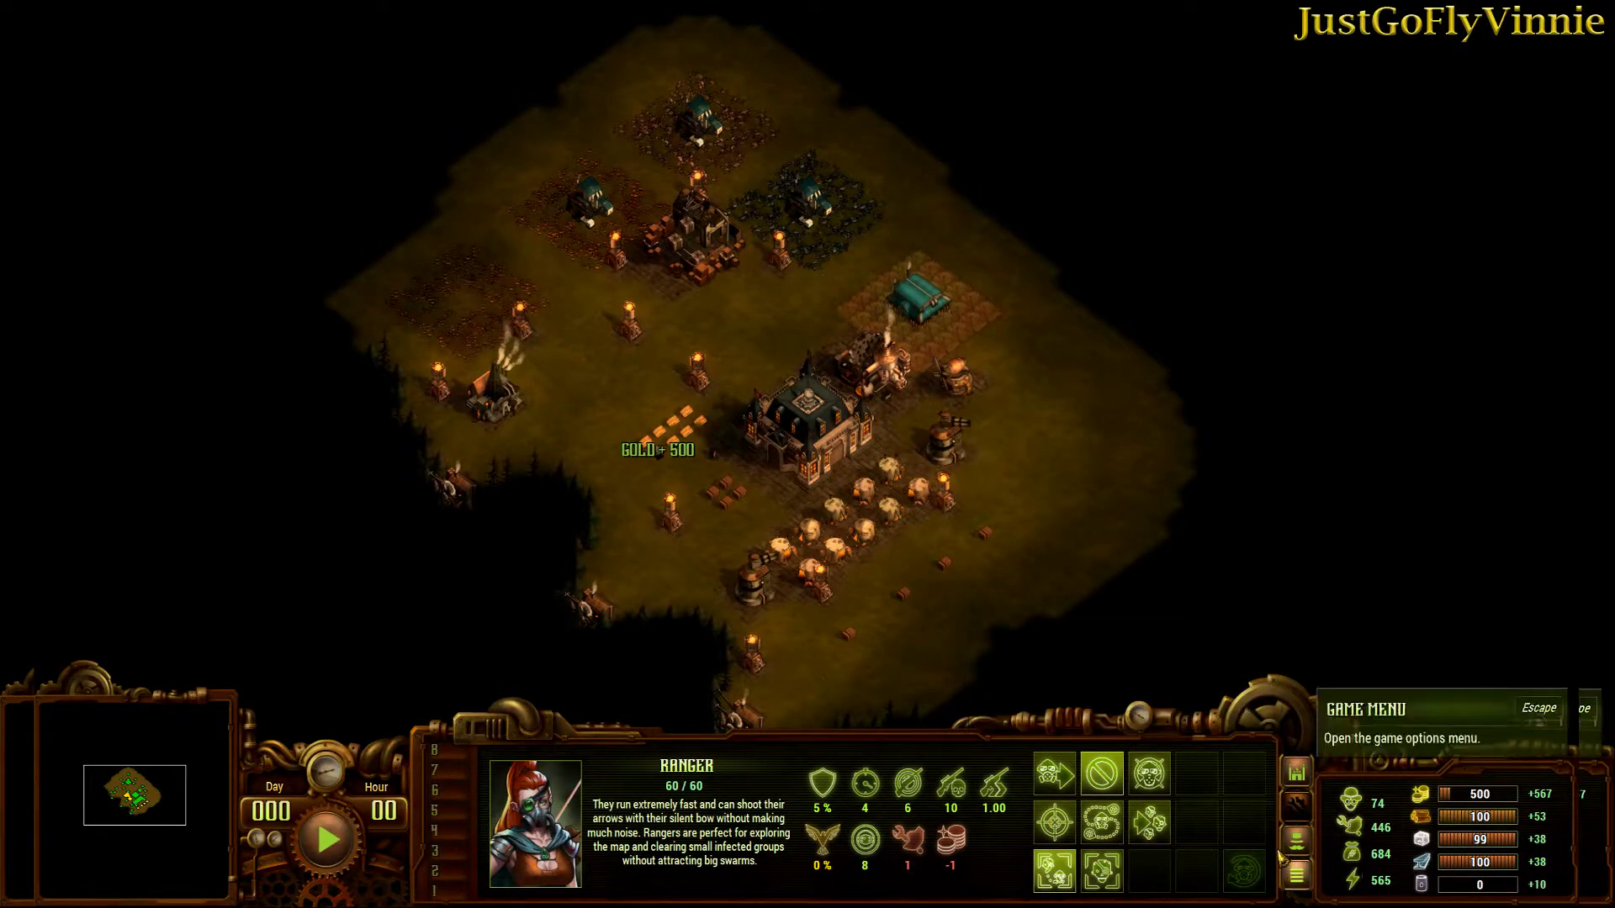
pyautogui.click(1296, 773)
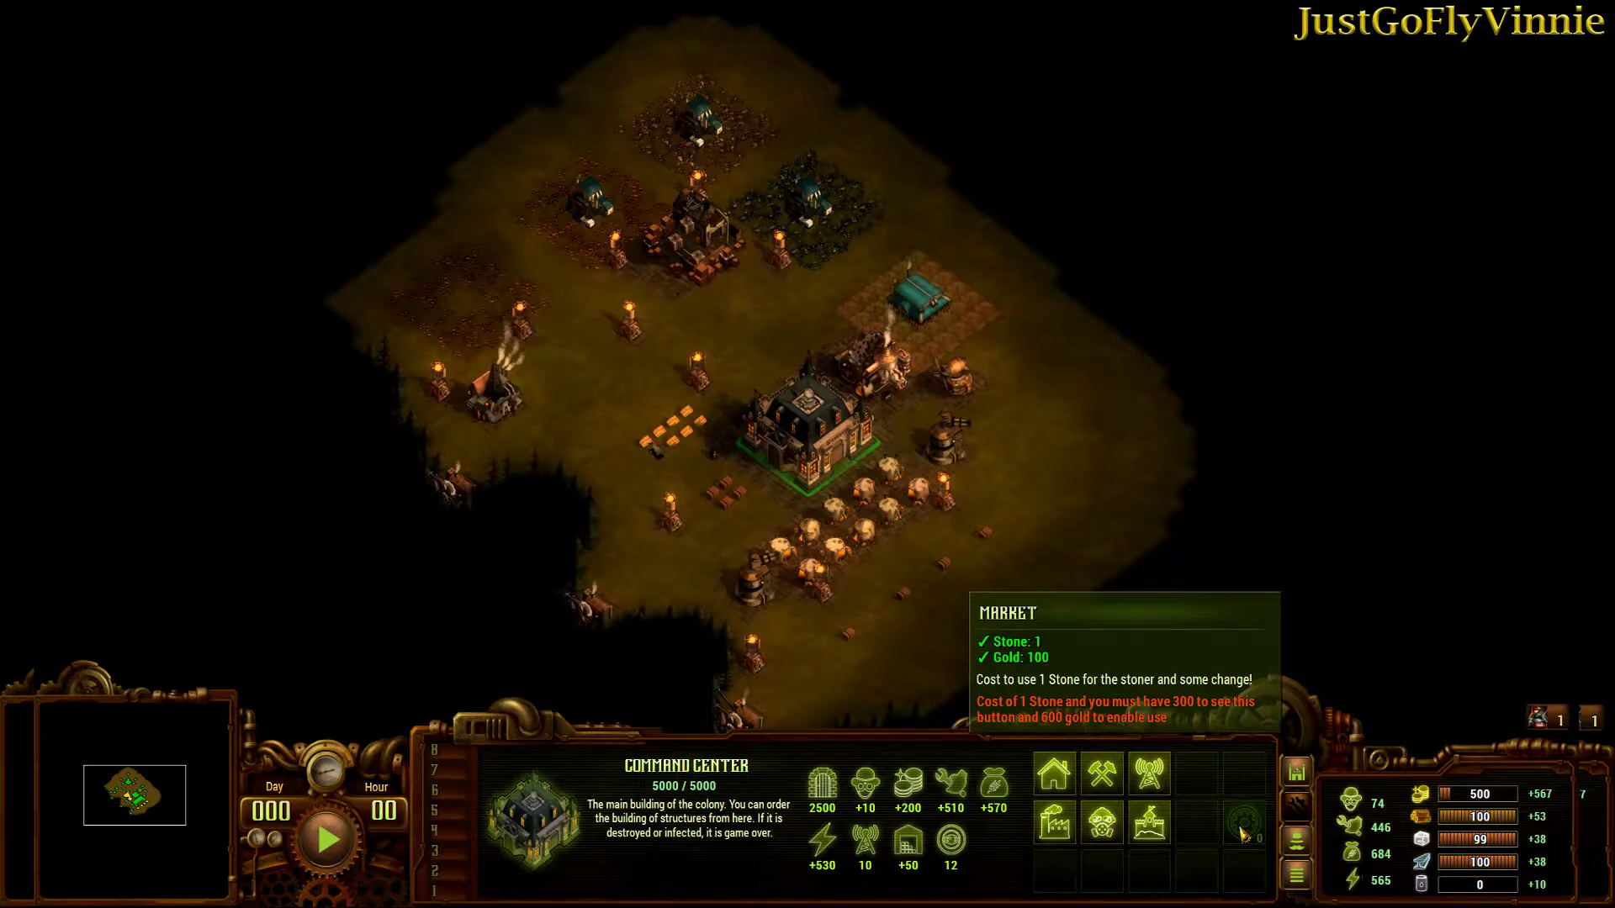
# - Check the Market's $600 Ballista offer, then leave via 'Exit - You already tipped me'
pyautogui.click(654, 452)
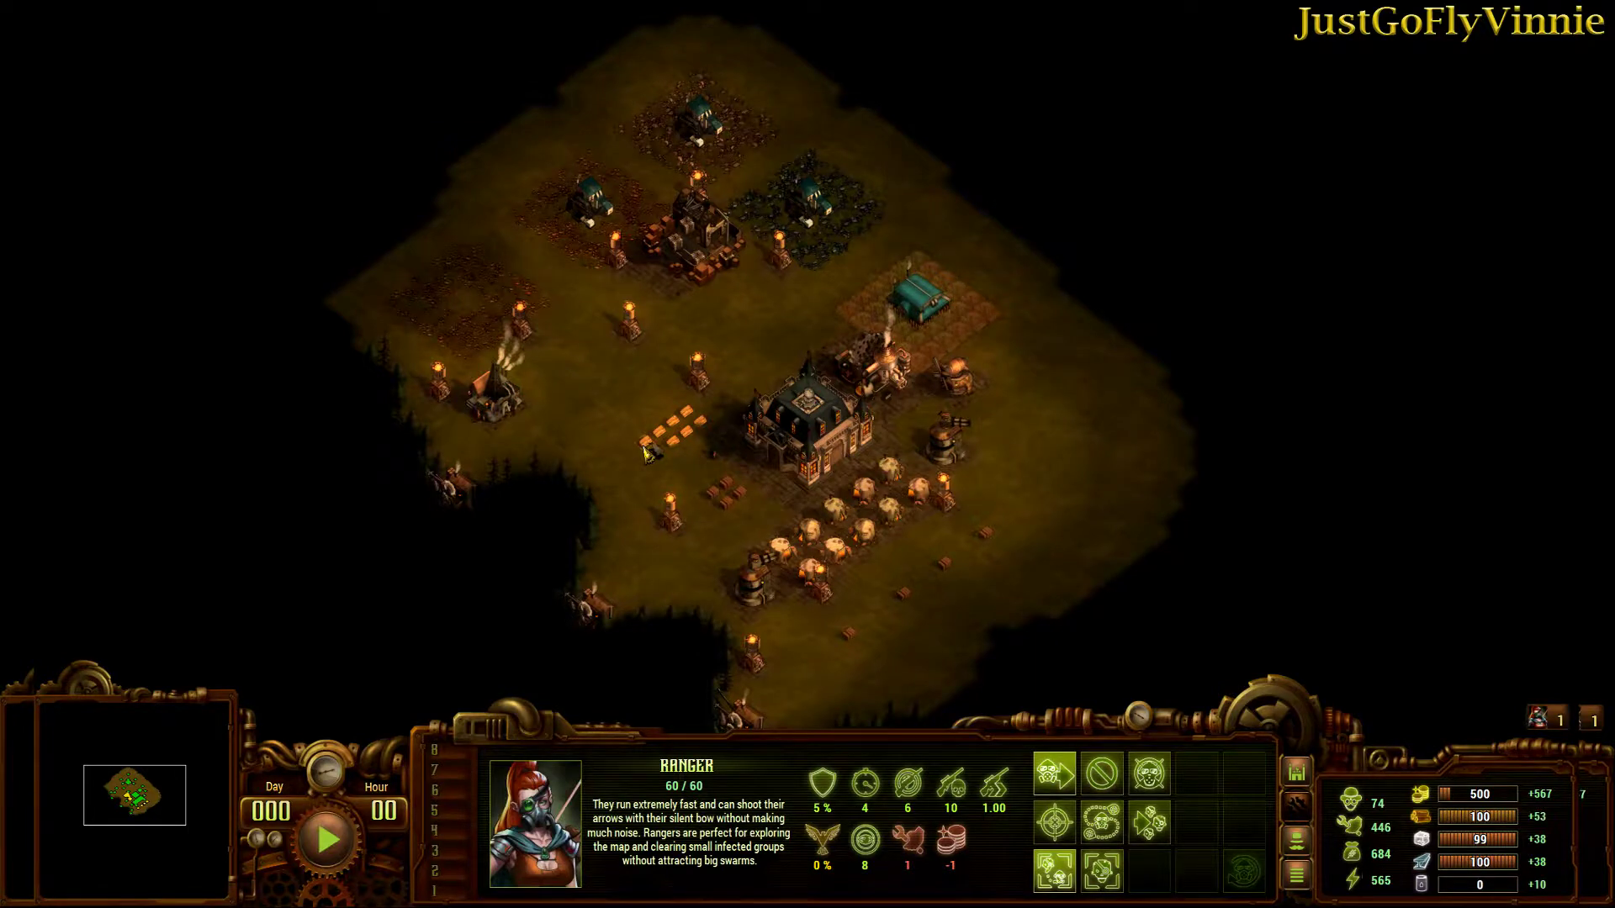
pyautogui.click(1297, 772)
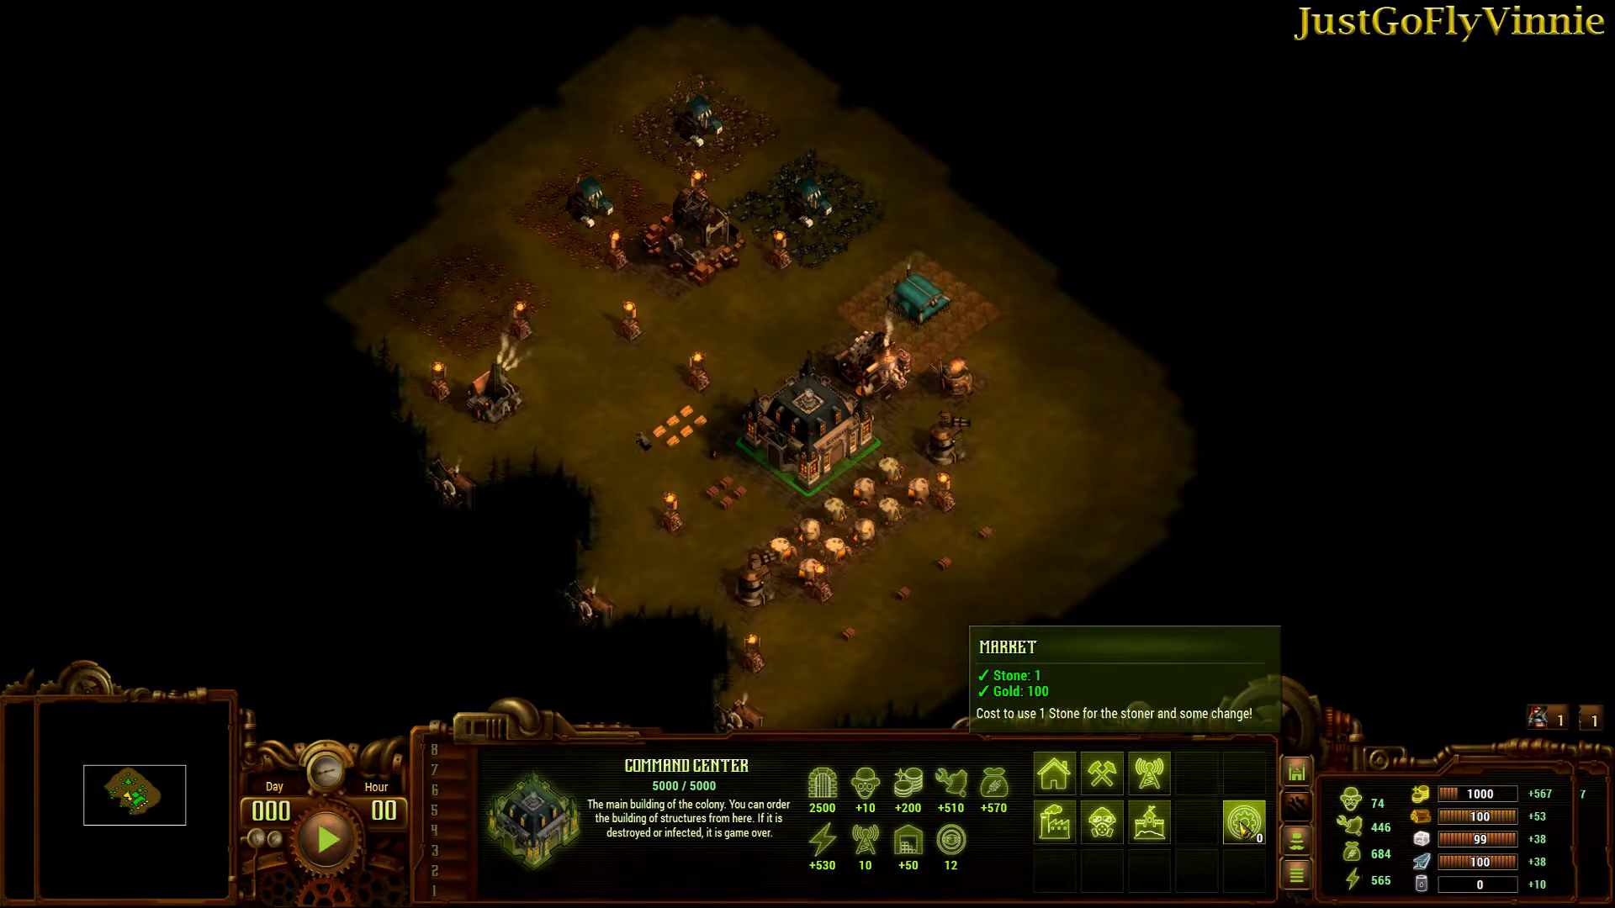
pyautogui.click(1240, 829)
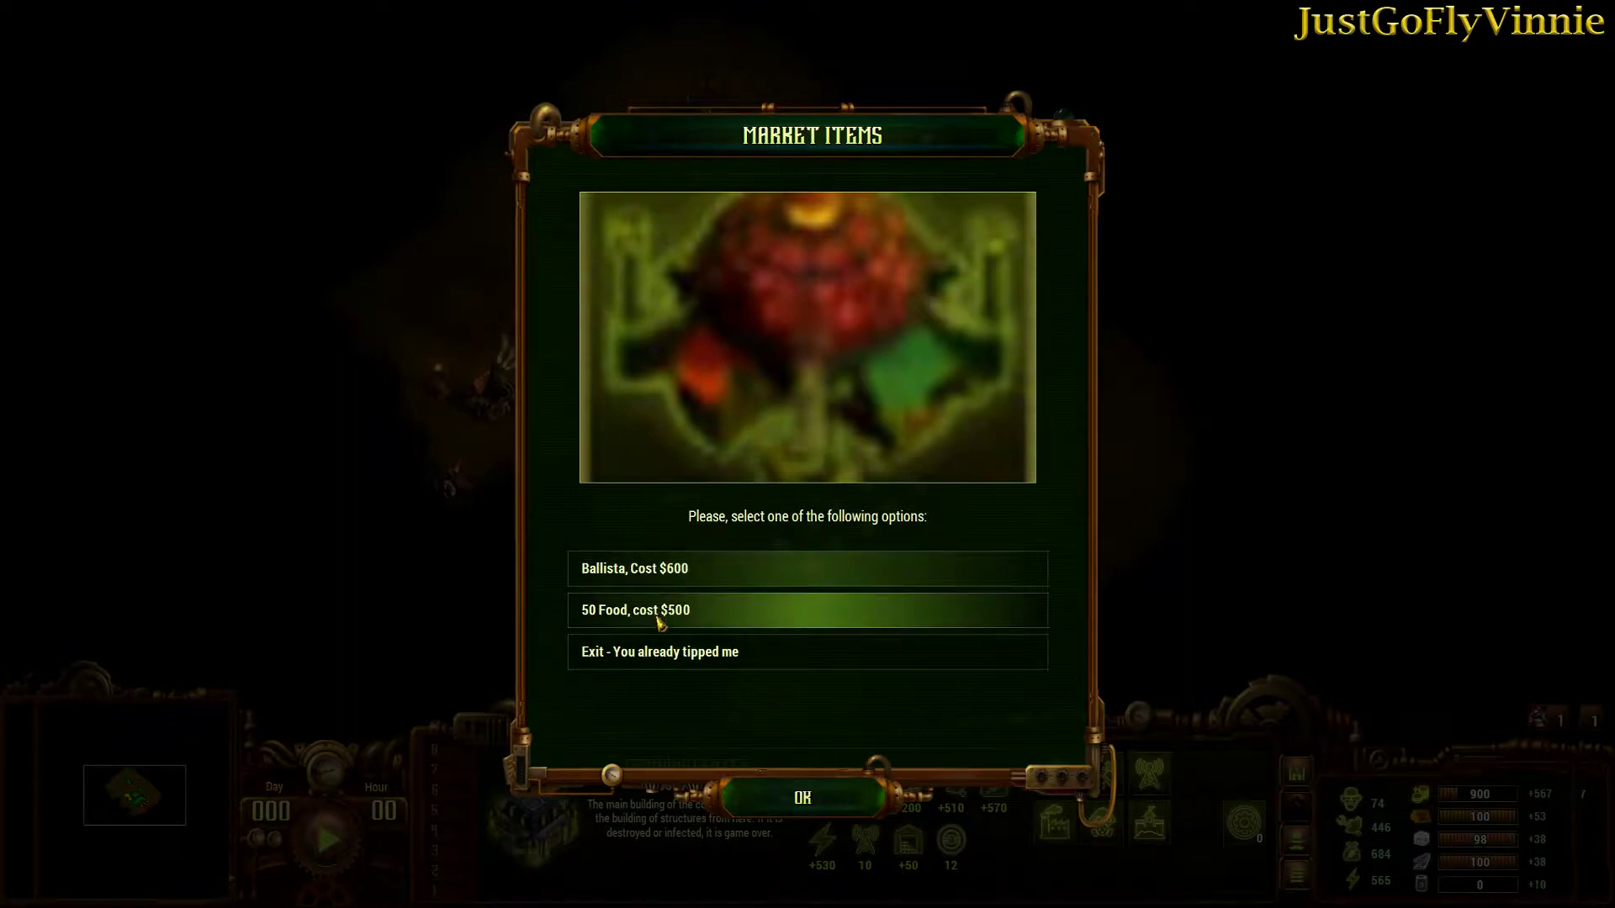
pyautogui.click(671, 661)
pyautogui.click(801, 796)
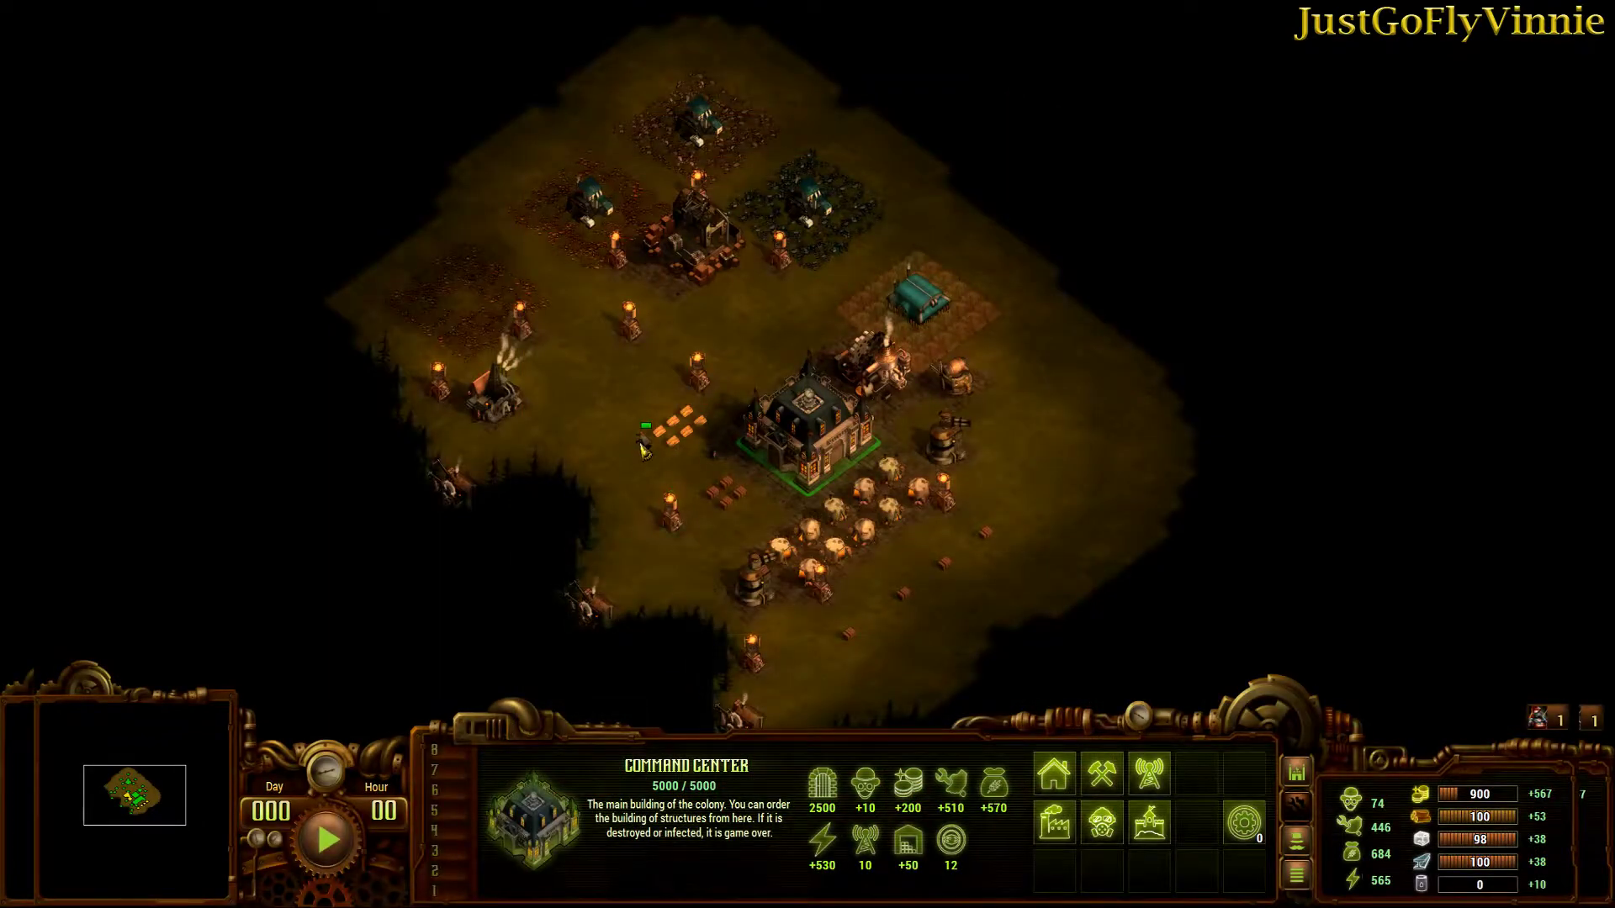
# - Buy the Executor for $1000 from the Market and check it in the Bonus panel
pyautogui.click(639, 444)
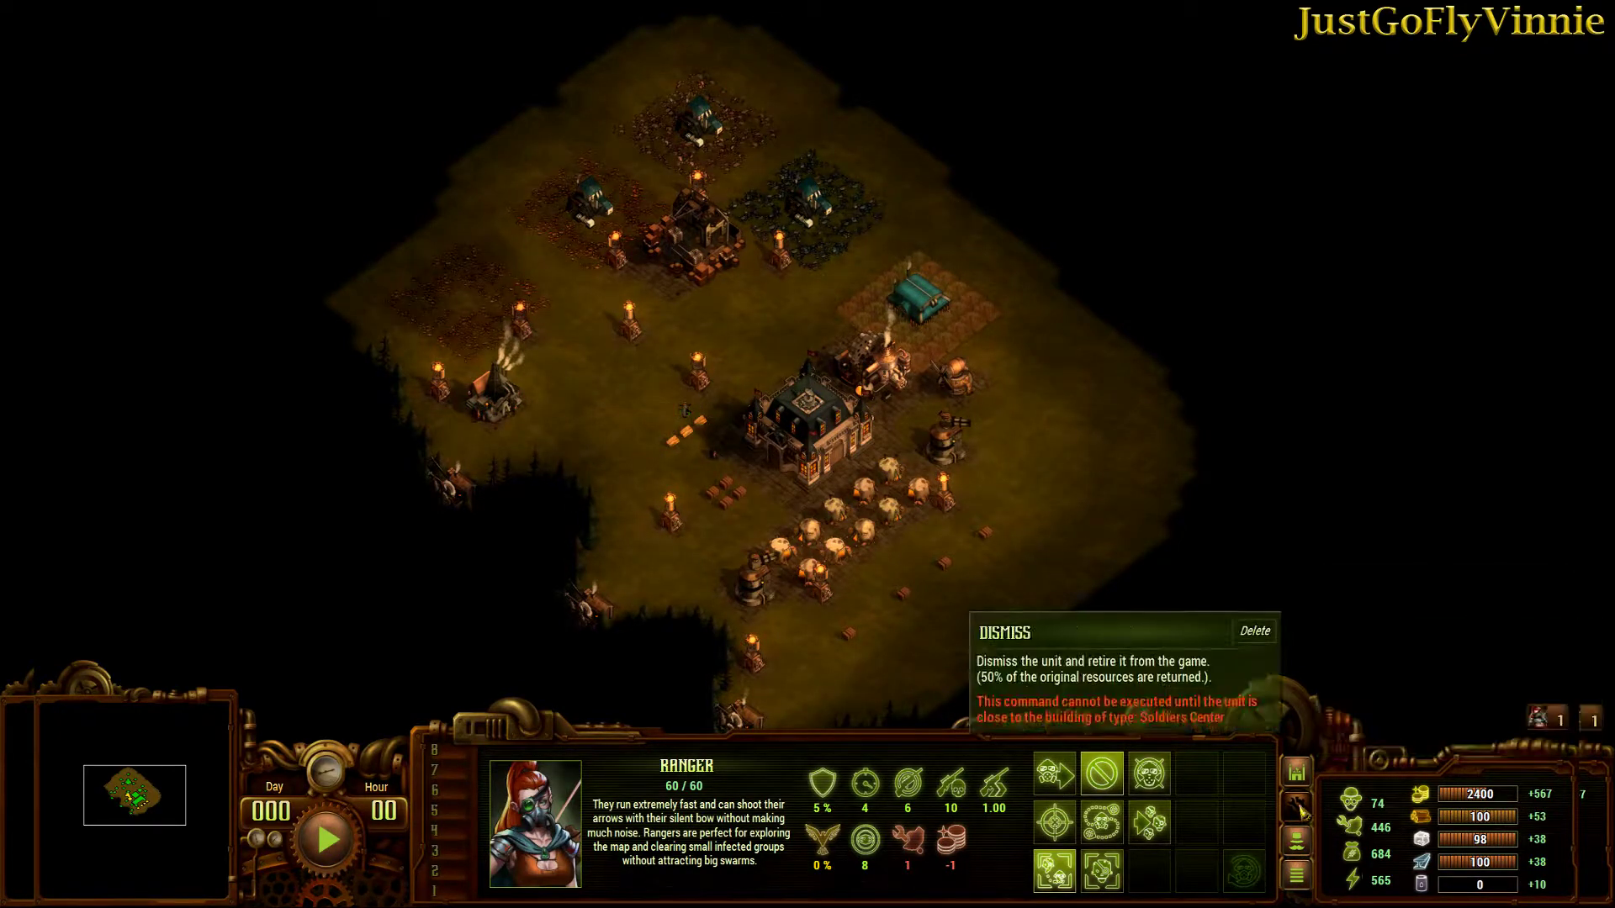
pyautogui.click(1296, 772)
pyautogui.click(1245, 826)
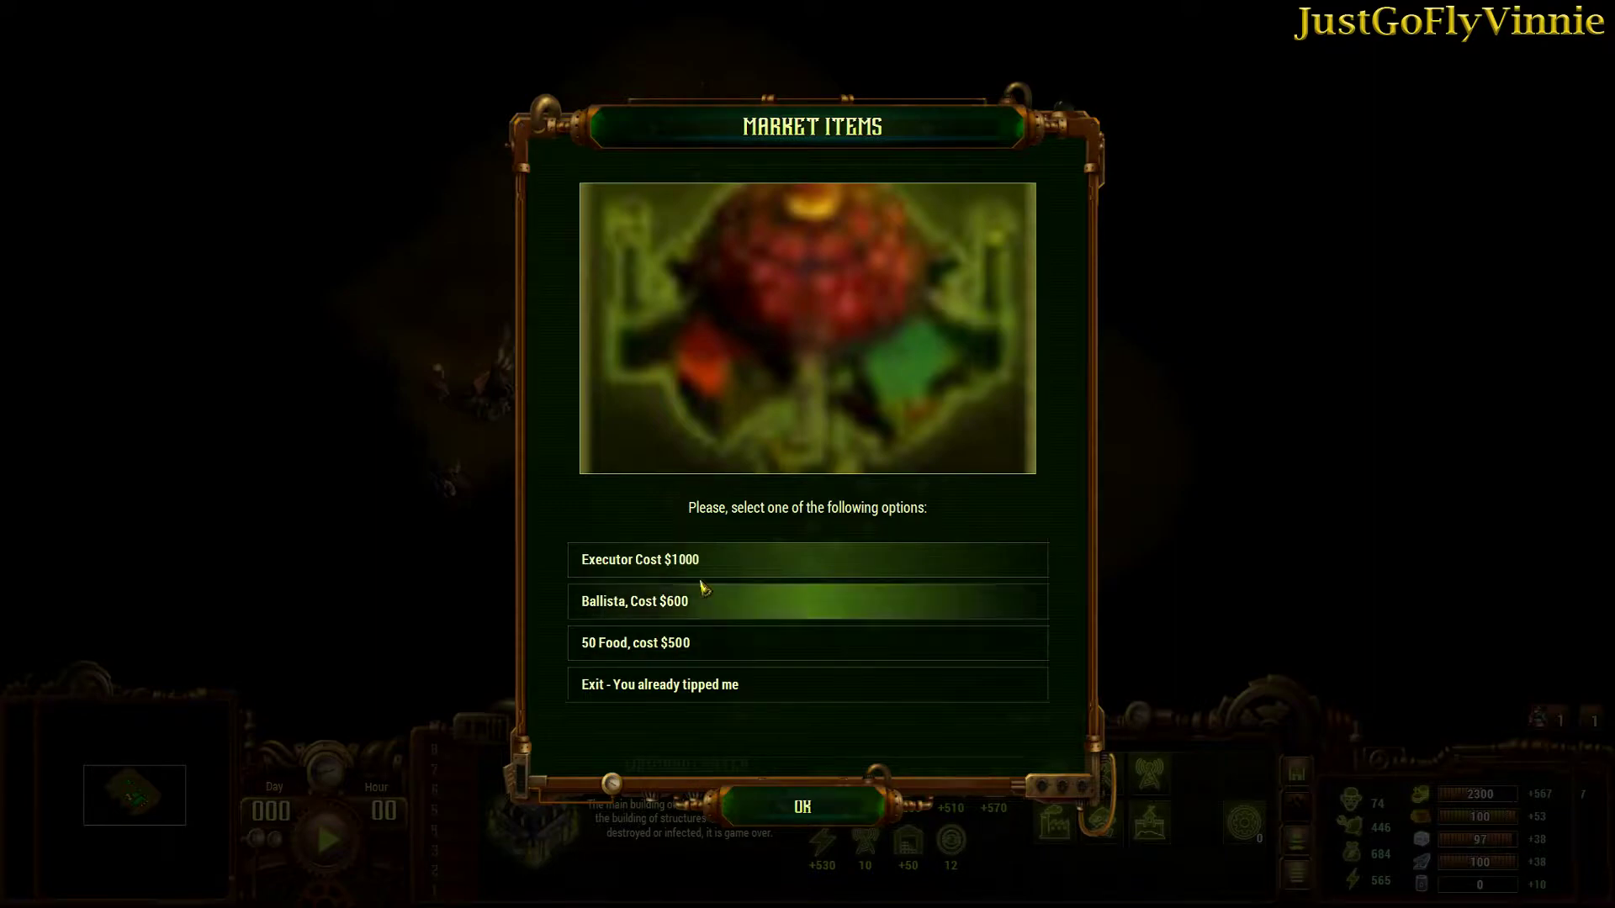
pyautogui.click(703, 566)
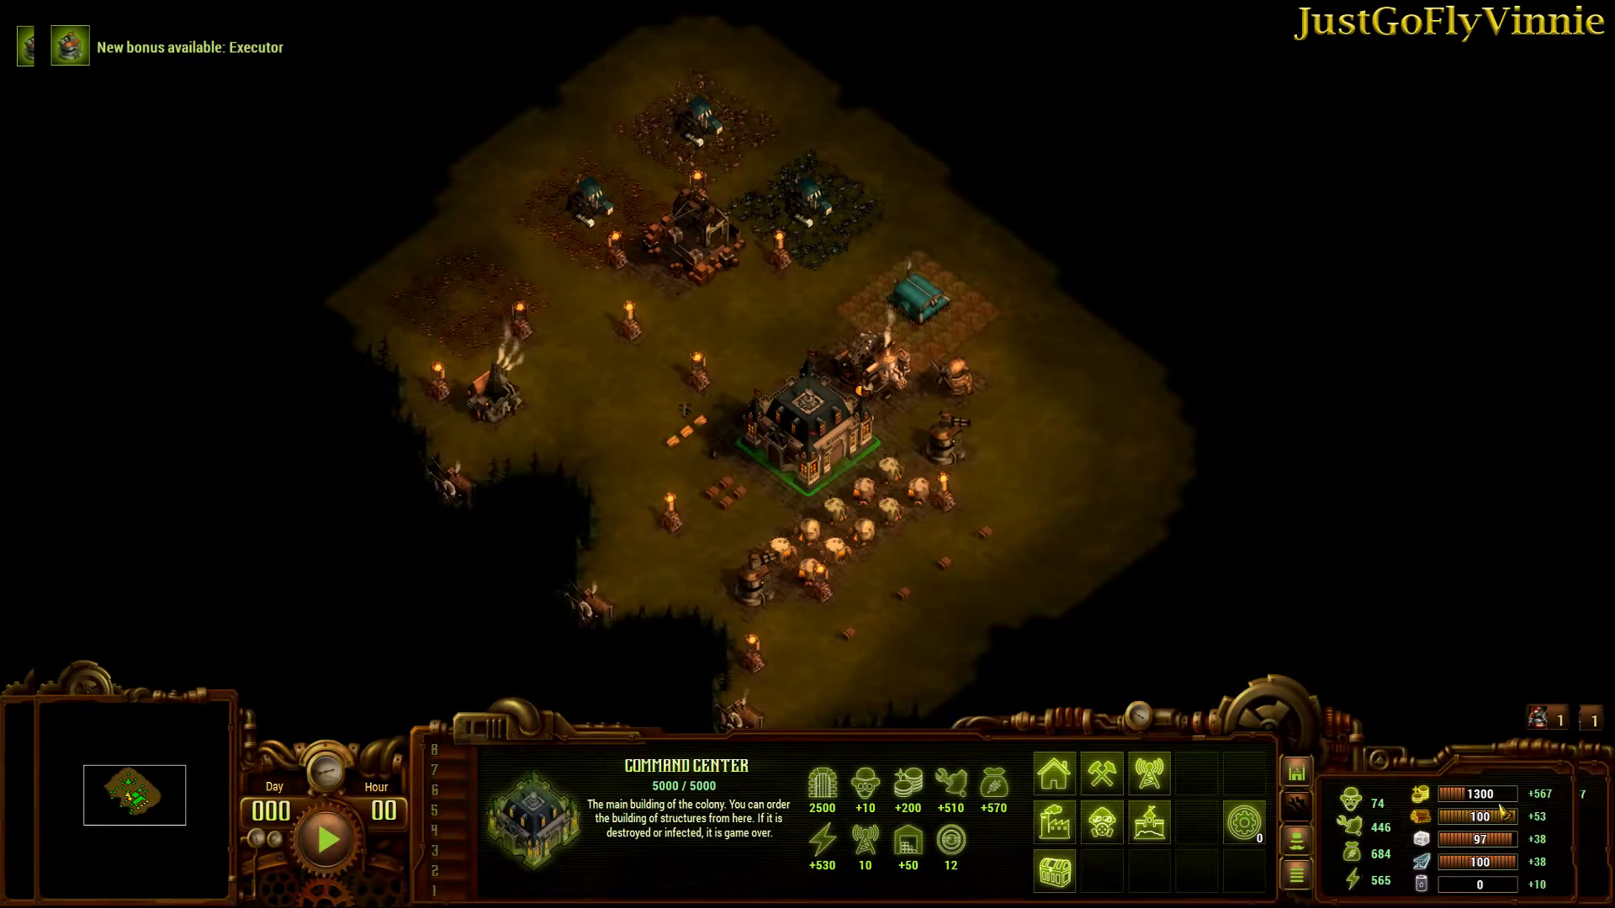
pyautogui.click(1055, 872)
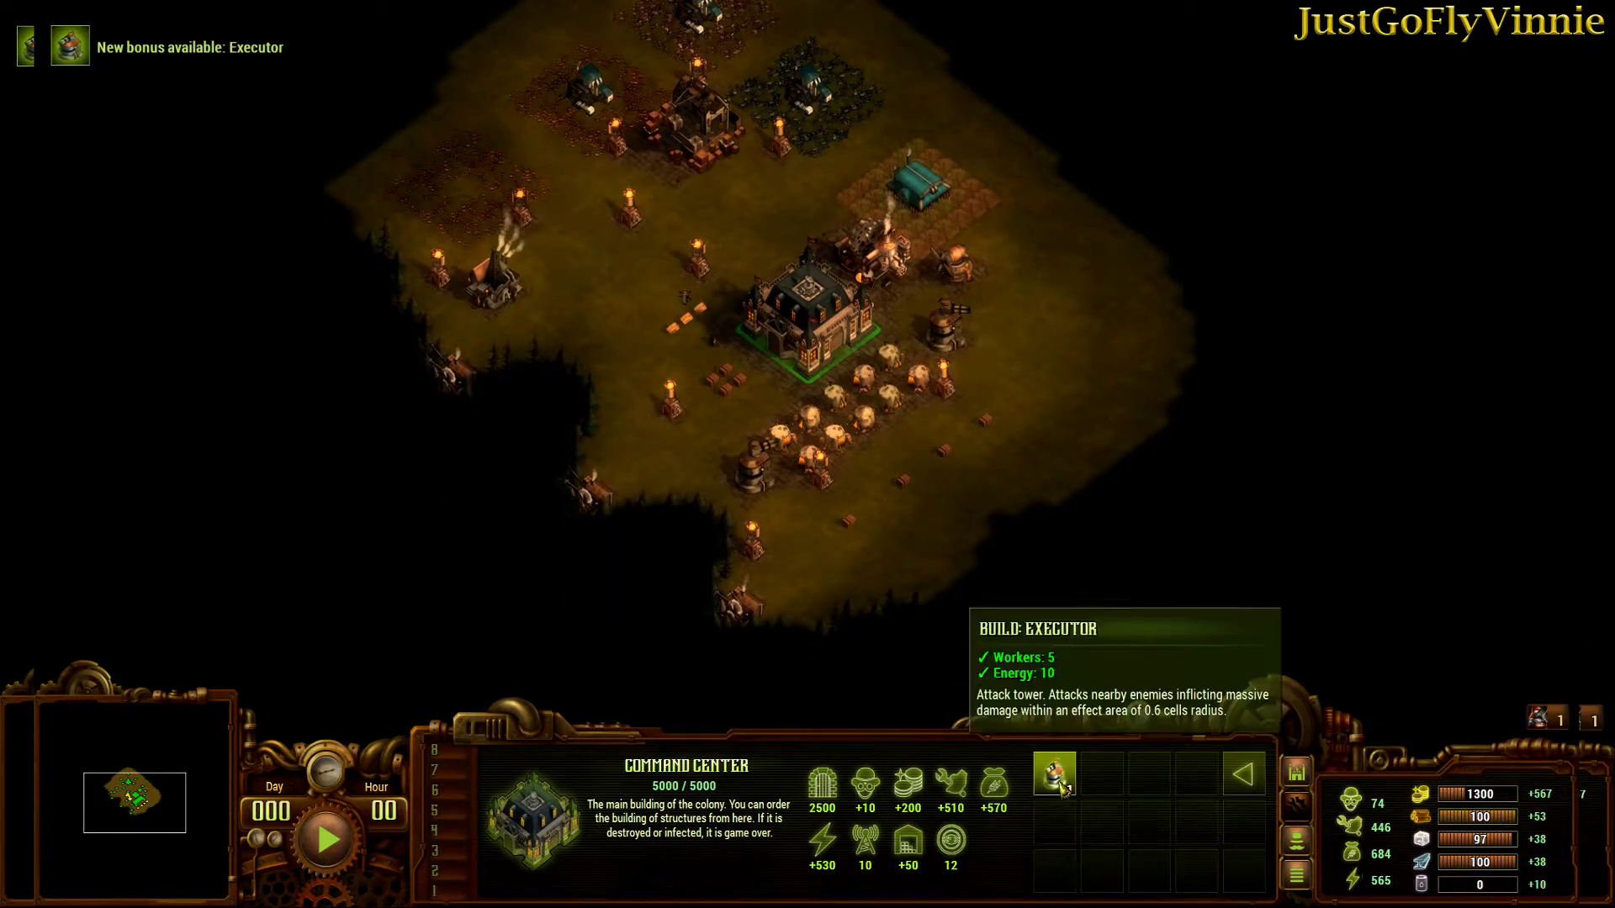
pyautogui.click(1243, 778)
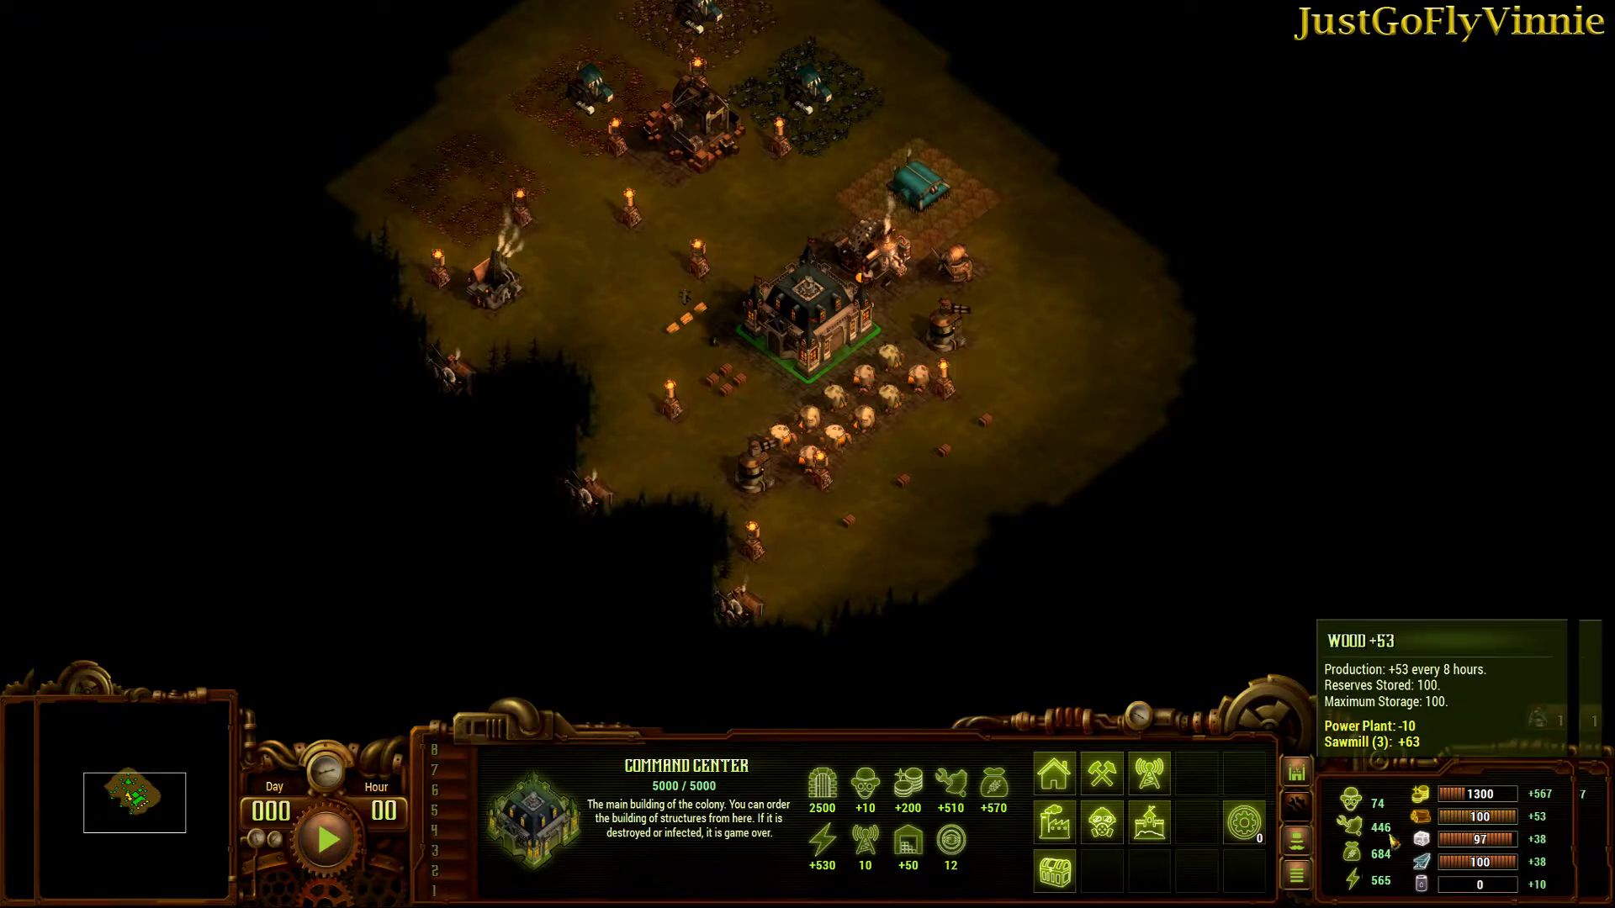
# - Buy the Ballista for $600 and confirm it appears among the free bonus items
pyautogui.click(1246, 831)
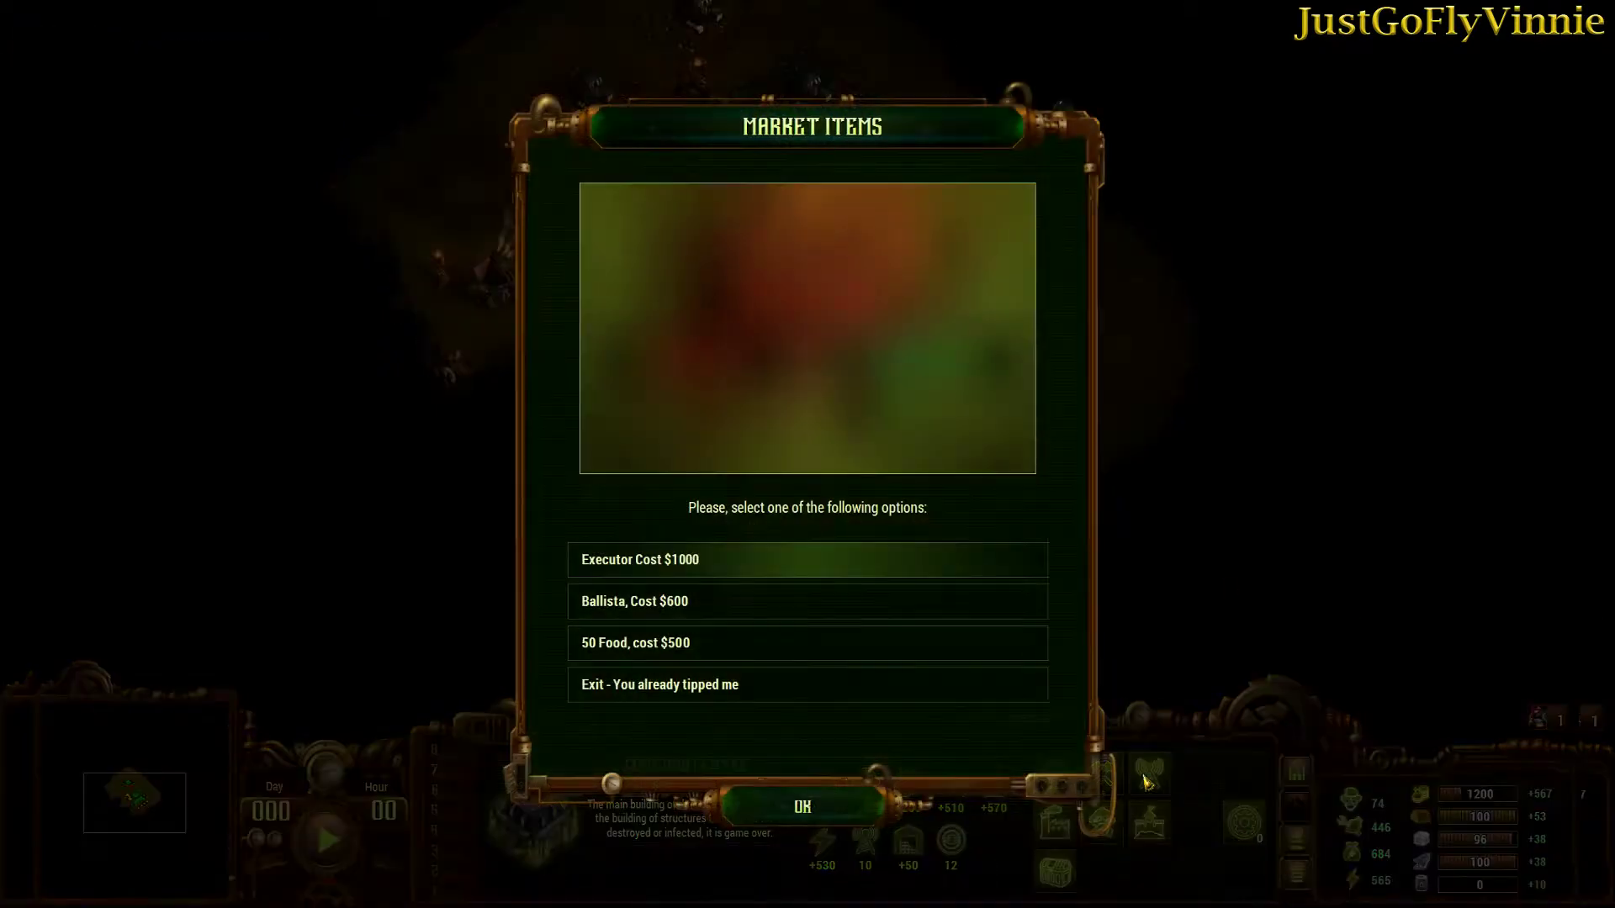
pyautogui.click(690, 609)
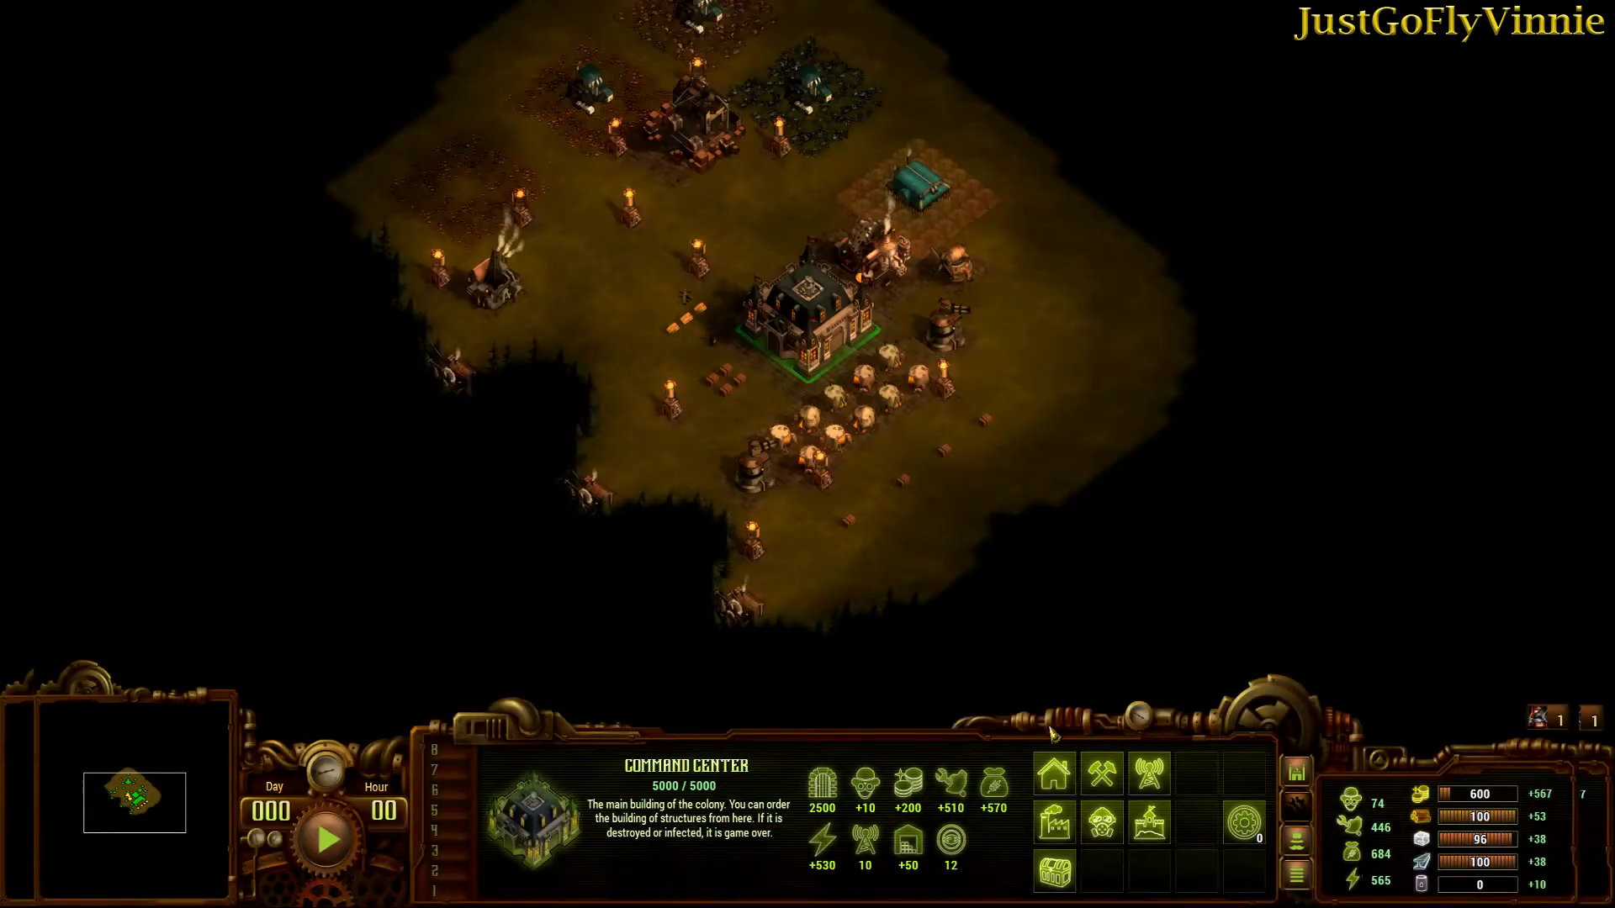
pyautogui.click(1055, 871)
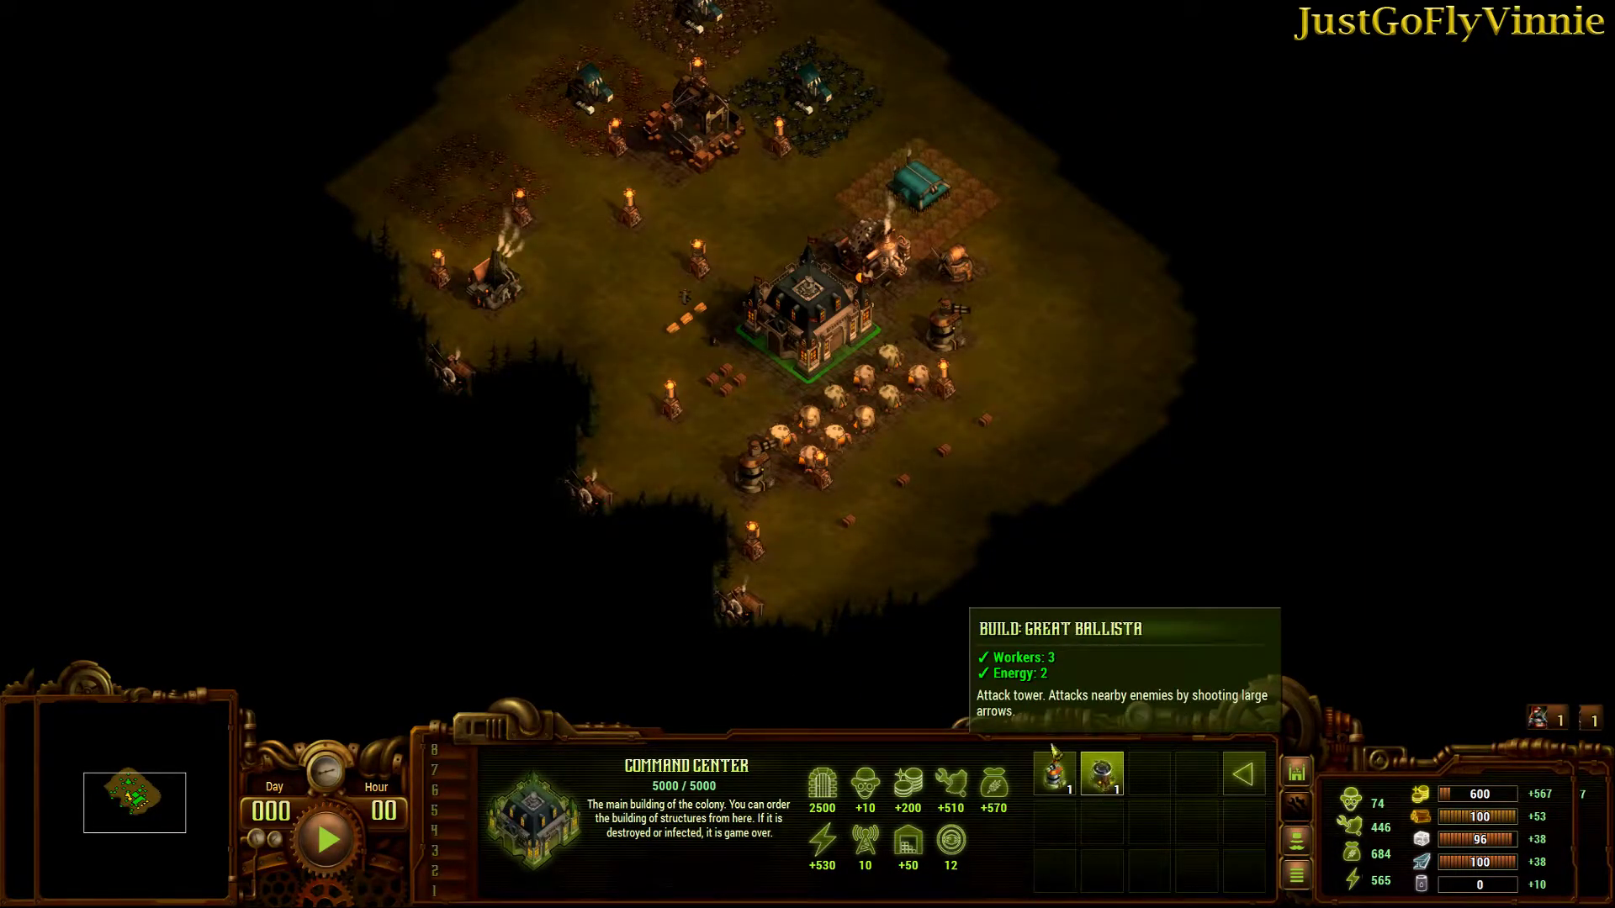
pyautogui.click(1243, 774)
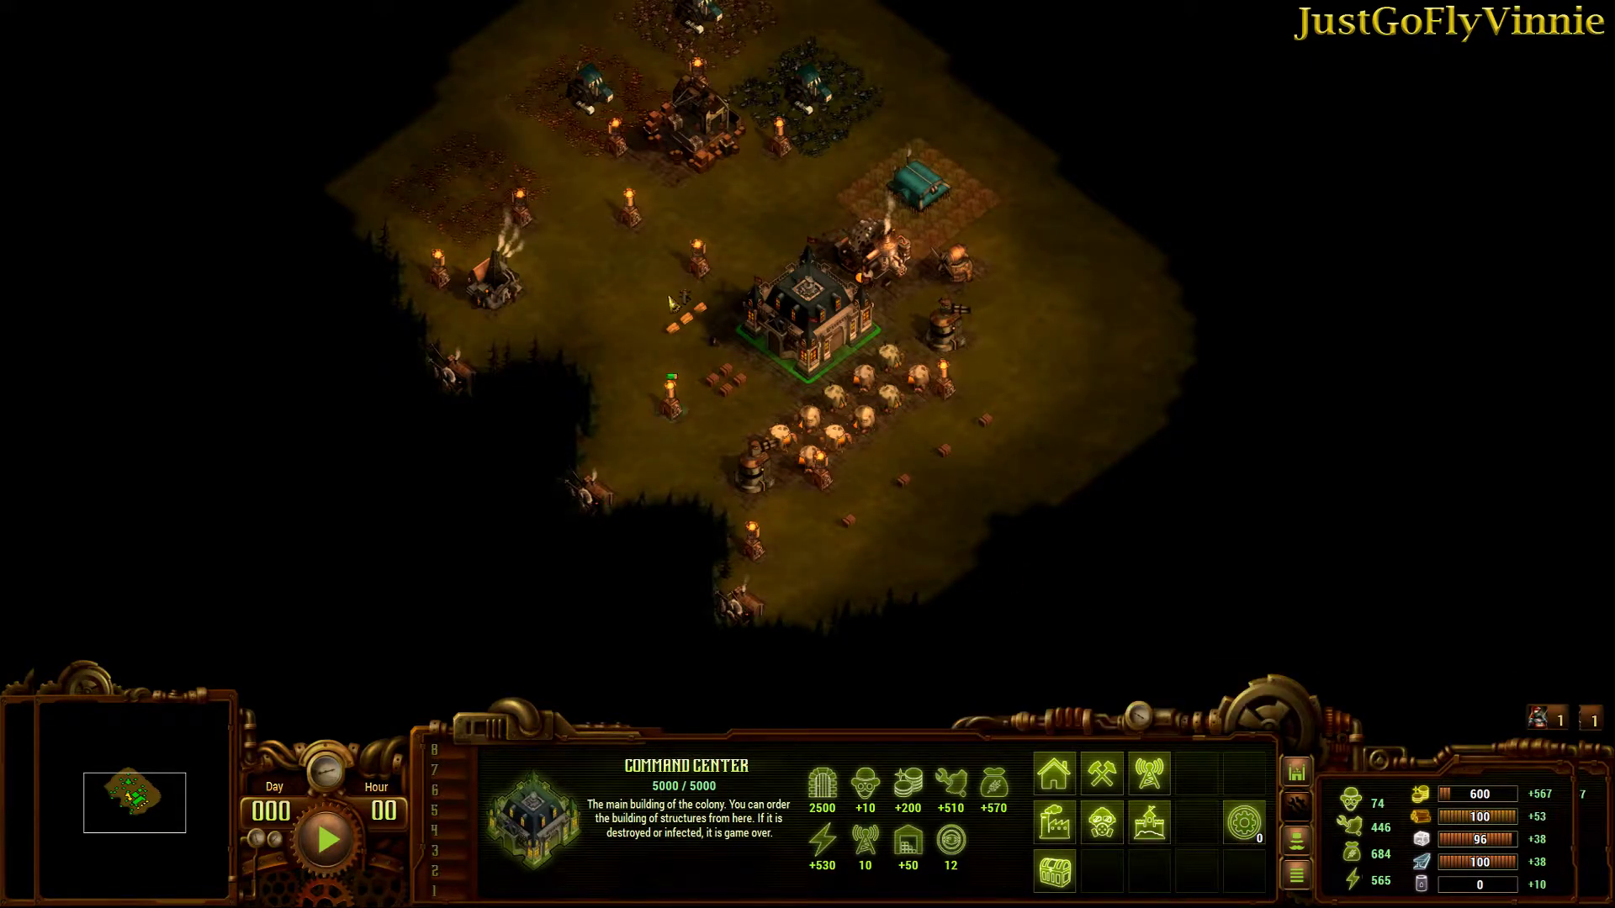
# - Resume the game so the Ranger collects more crates, raising gold to 1600
pyautogui.moveTo(661, 277); pyautogui.dragTo(704, 353)
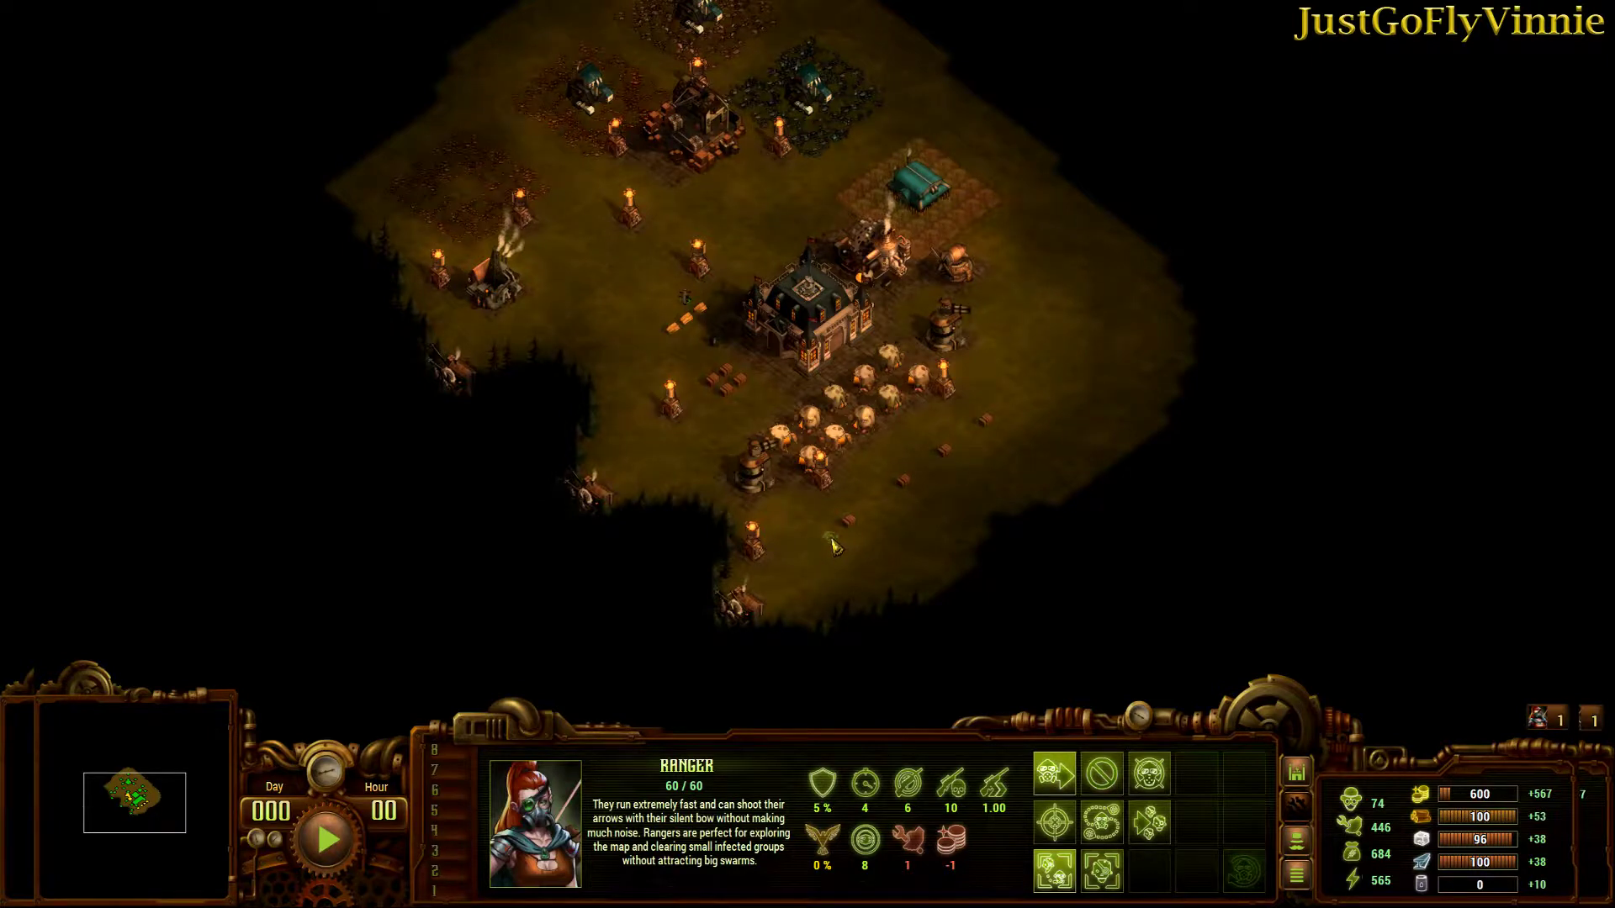
pyautogui.press('space')
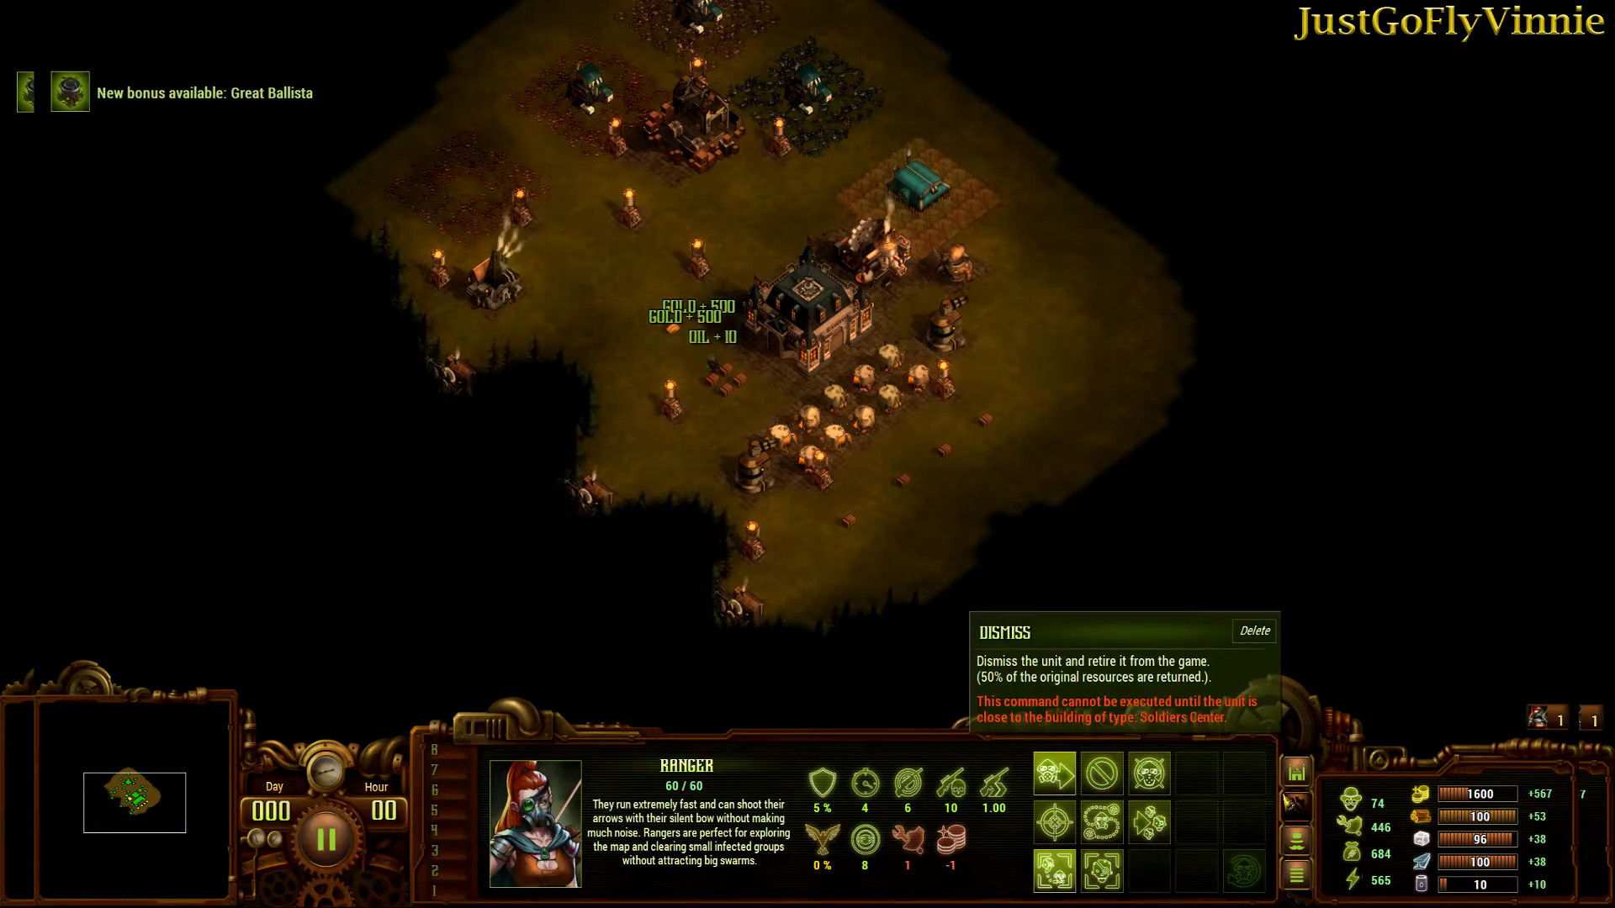
pyautogui.click(1296, 772)
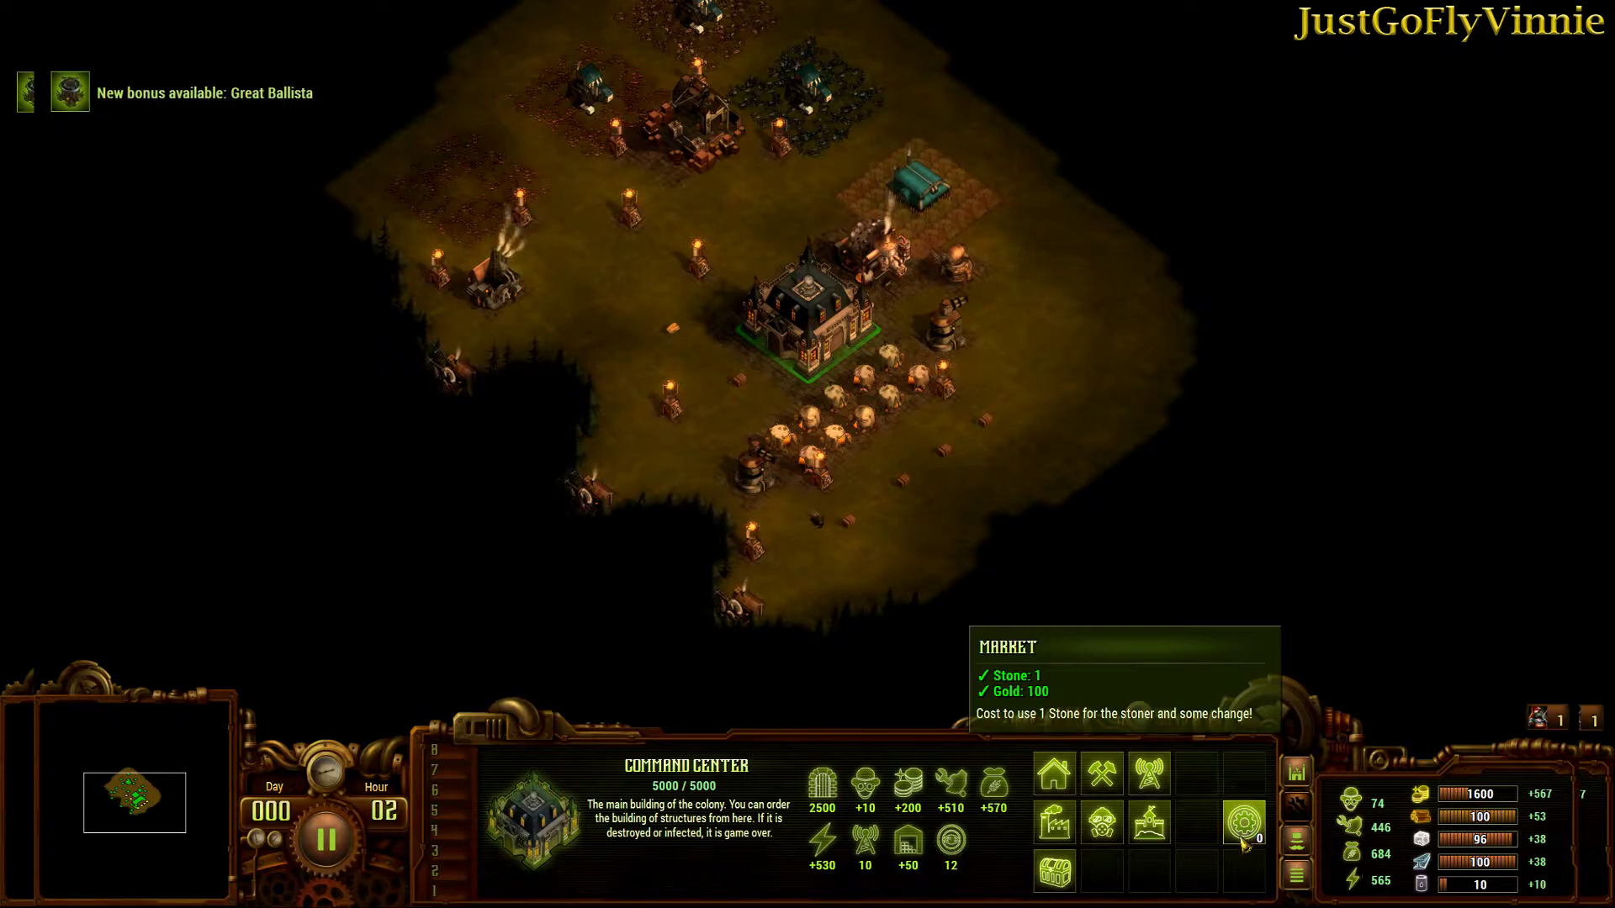
# - Order the Ranger to attack a chosen map position, resume the game, then bring up the pause menu
pyautogui.press('space')
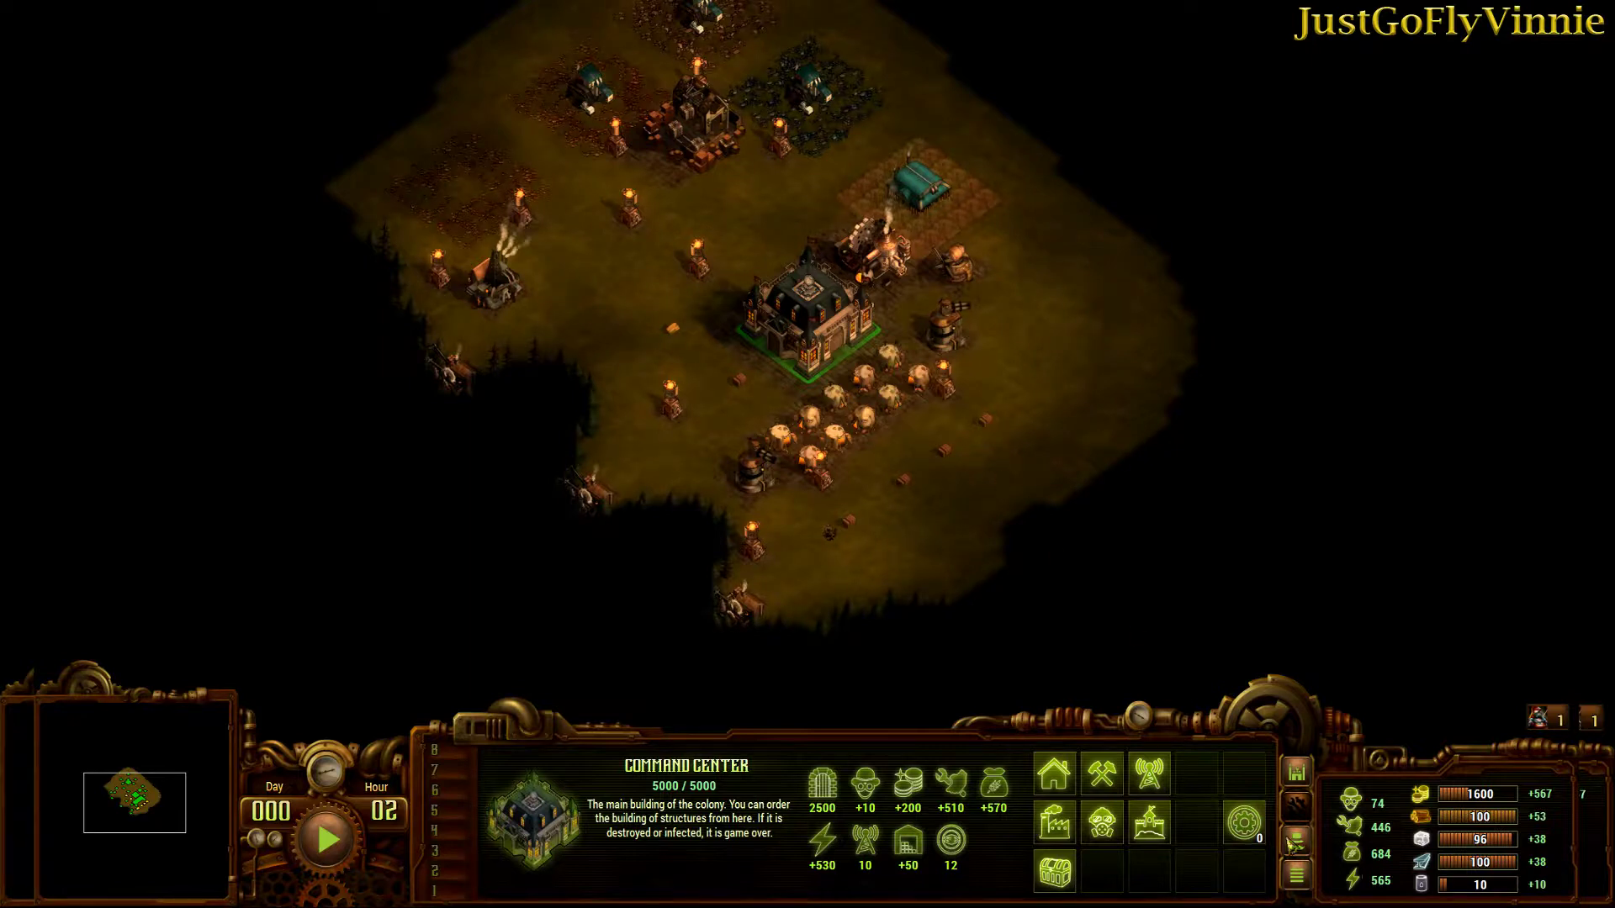
pyautogui.click(829, 535)
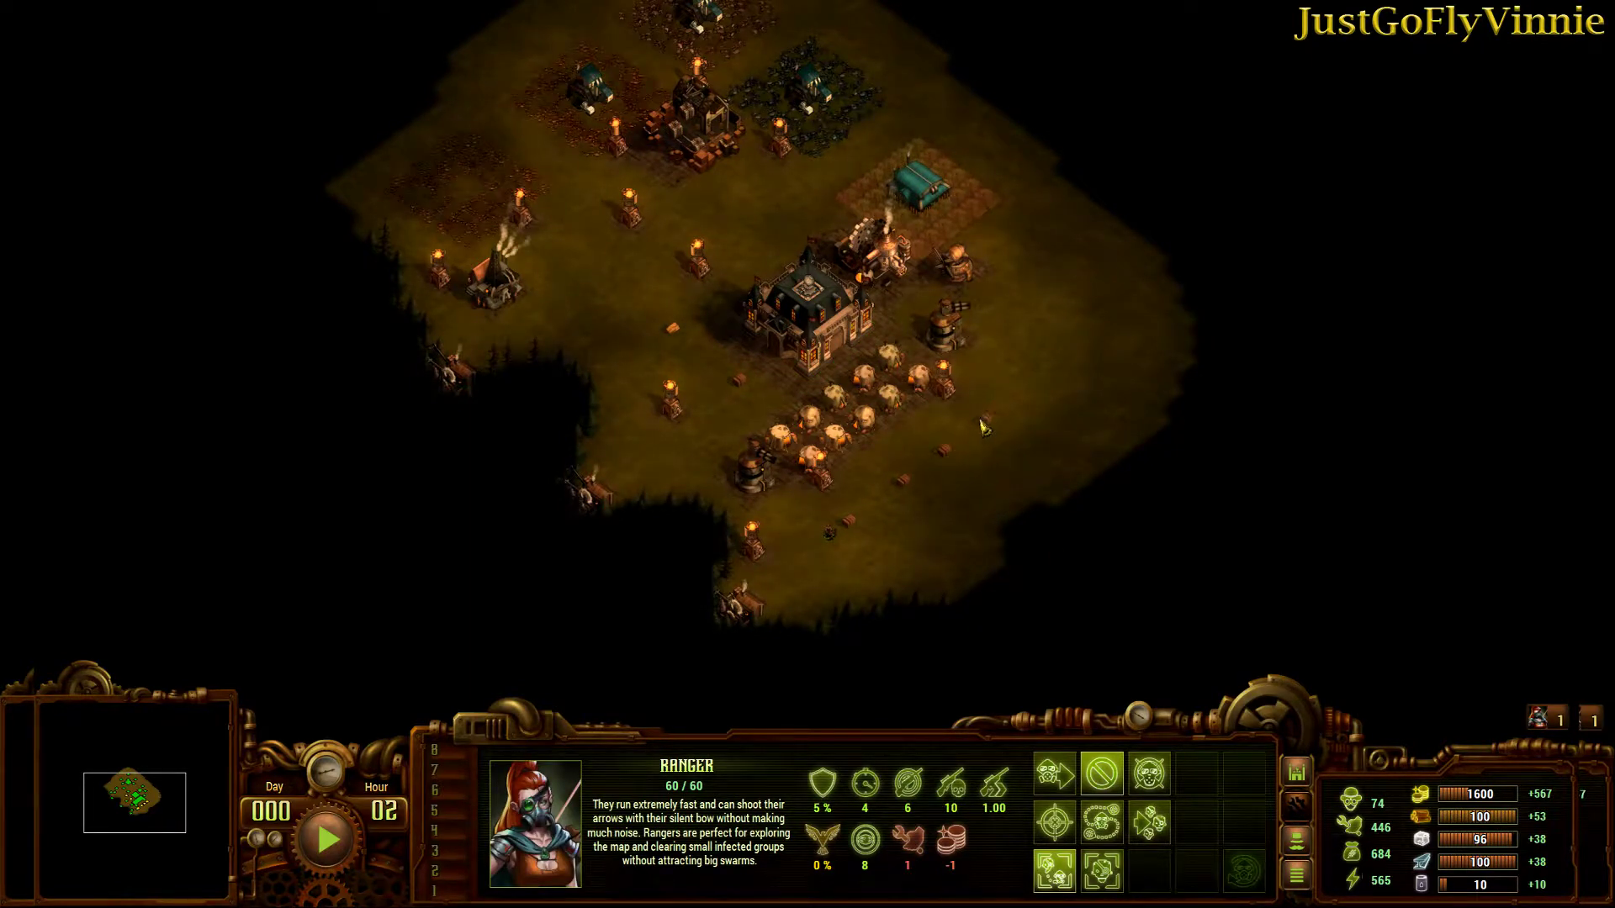
pyautogui.click(1296, 772)
pyautogui.click(829, 536)
pyautogui.press('a')
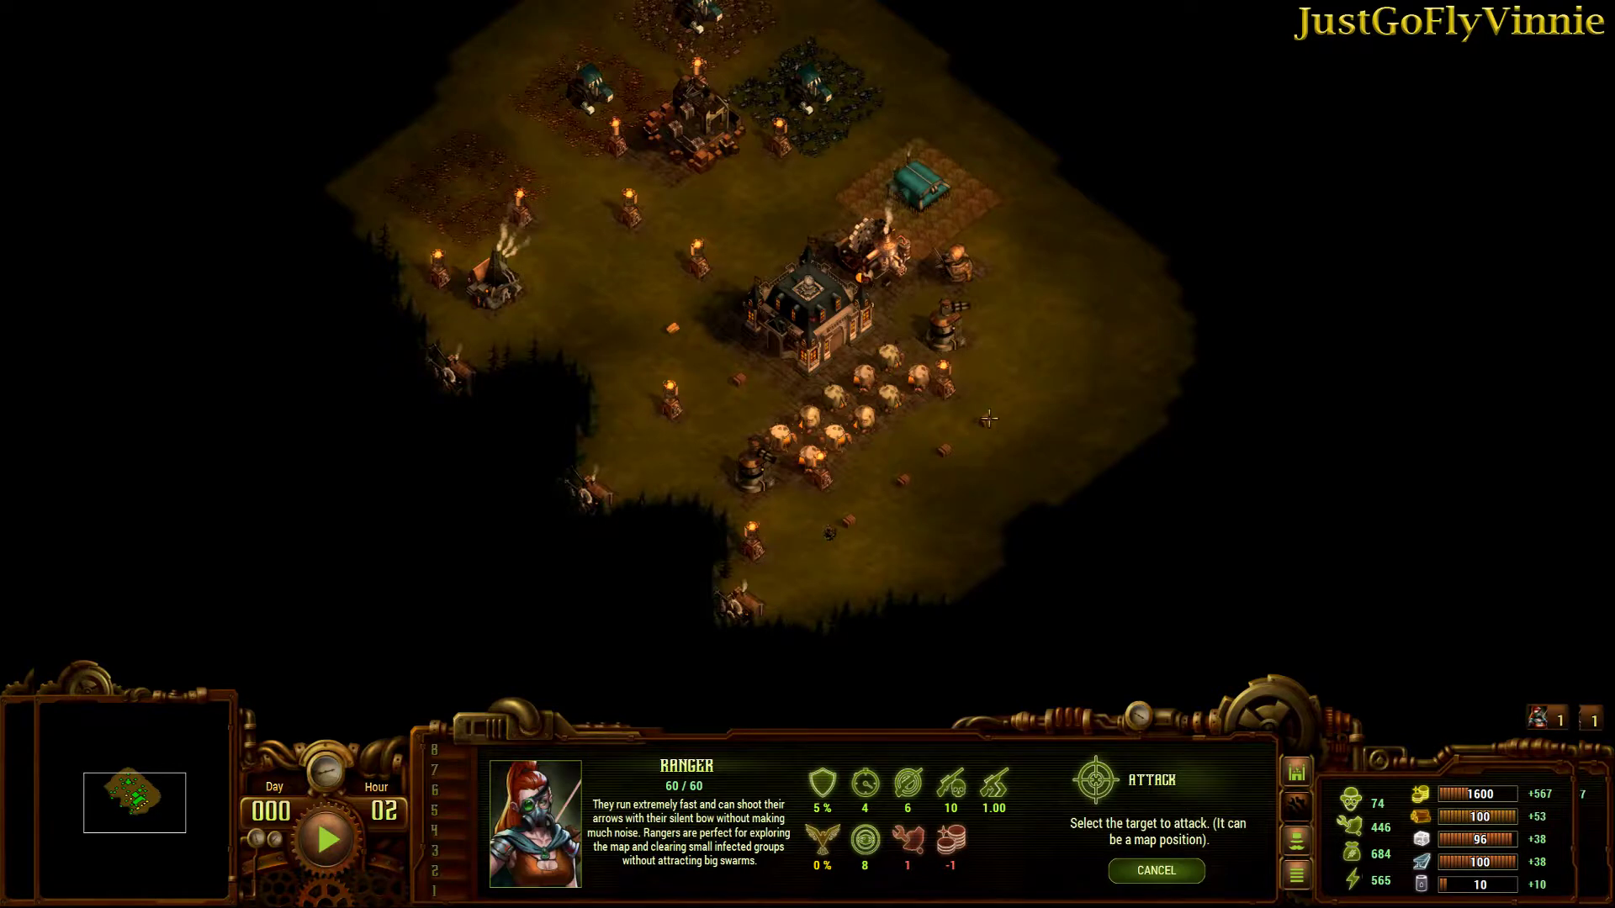
pyautogui.click(988, 418)
pyautogui.press('space')
pyautogui.click(1296, 772)
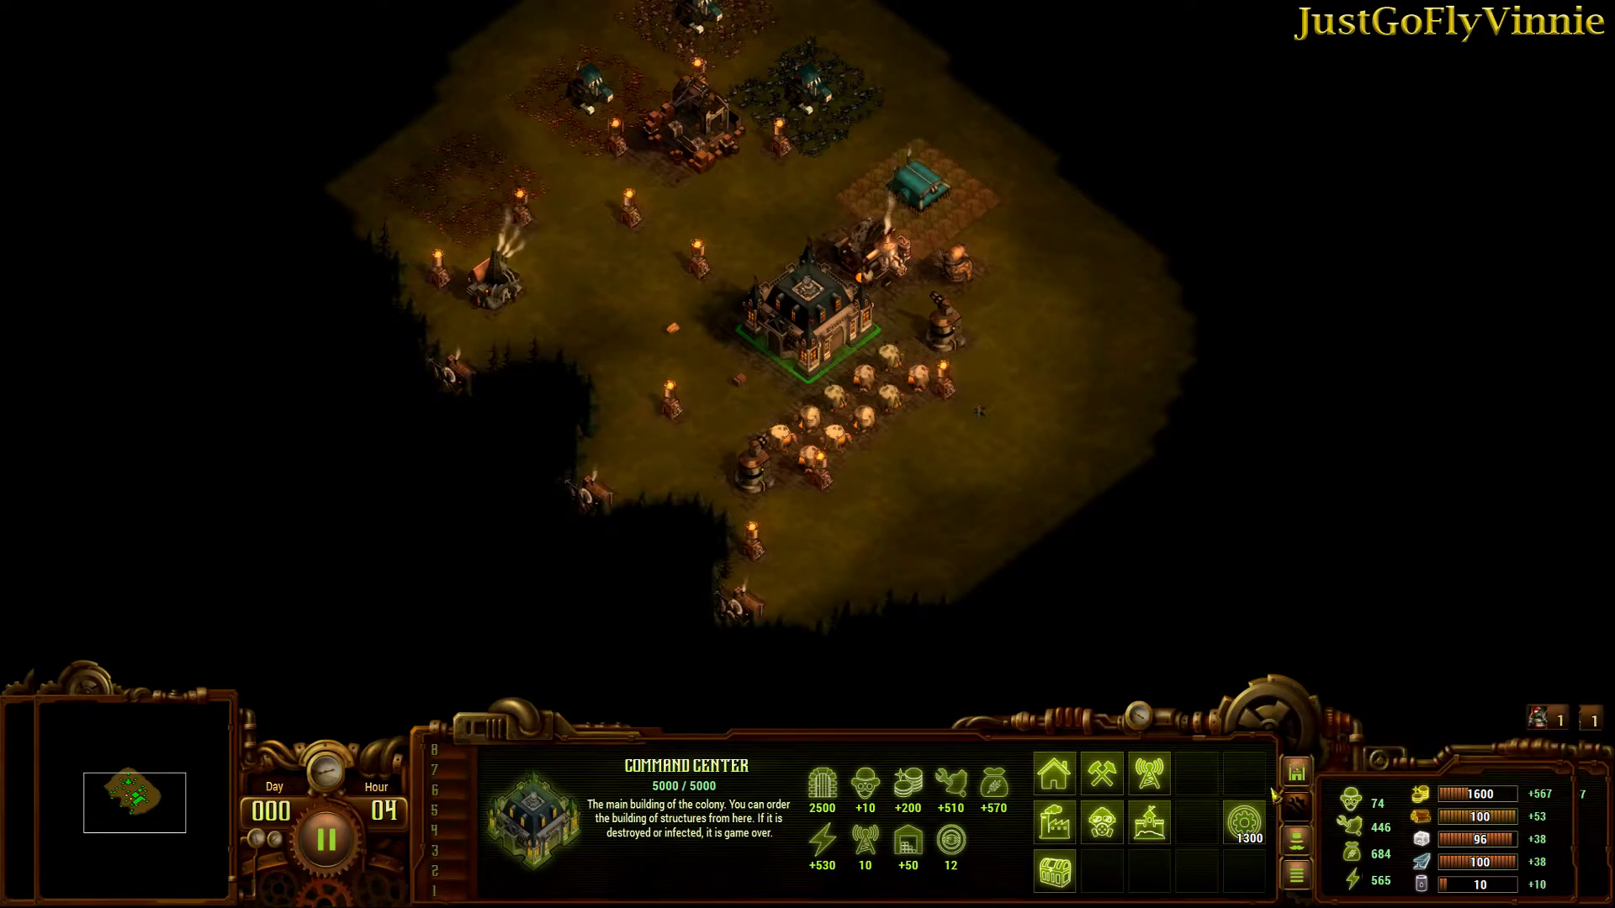
pyautogui.press('Escape')
# - Save and exit the colony, launch the editor from More, and minimize File Explorer
pyautogui.click(1341, 528)
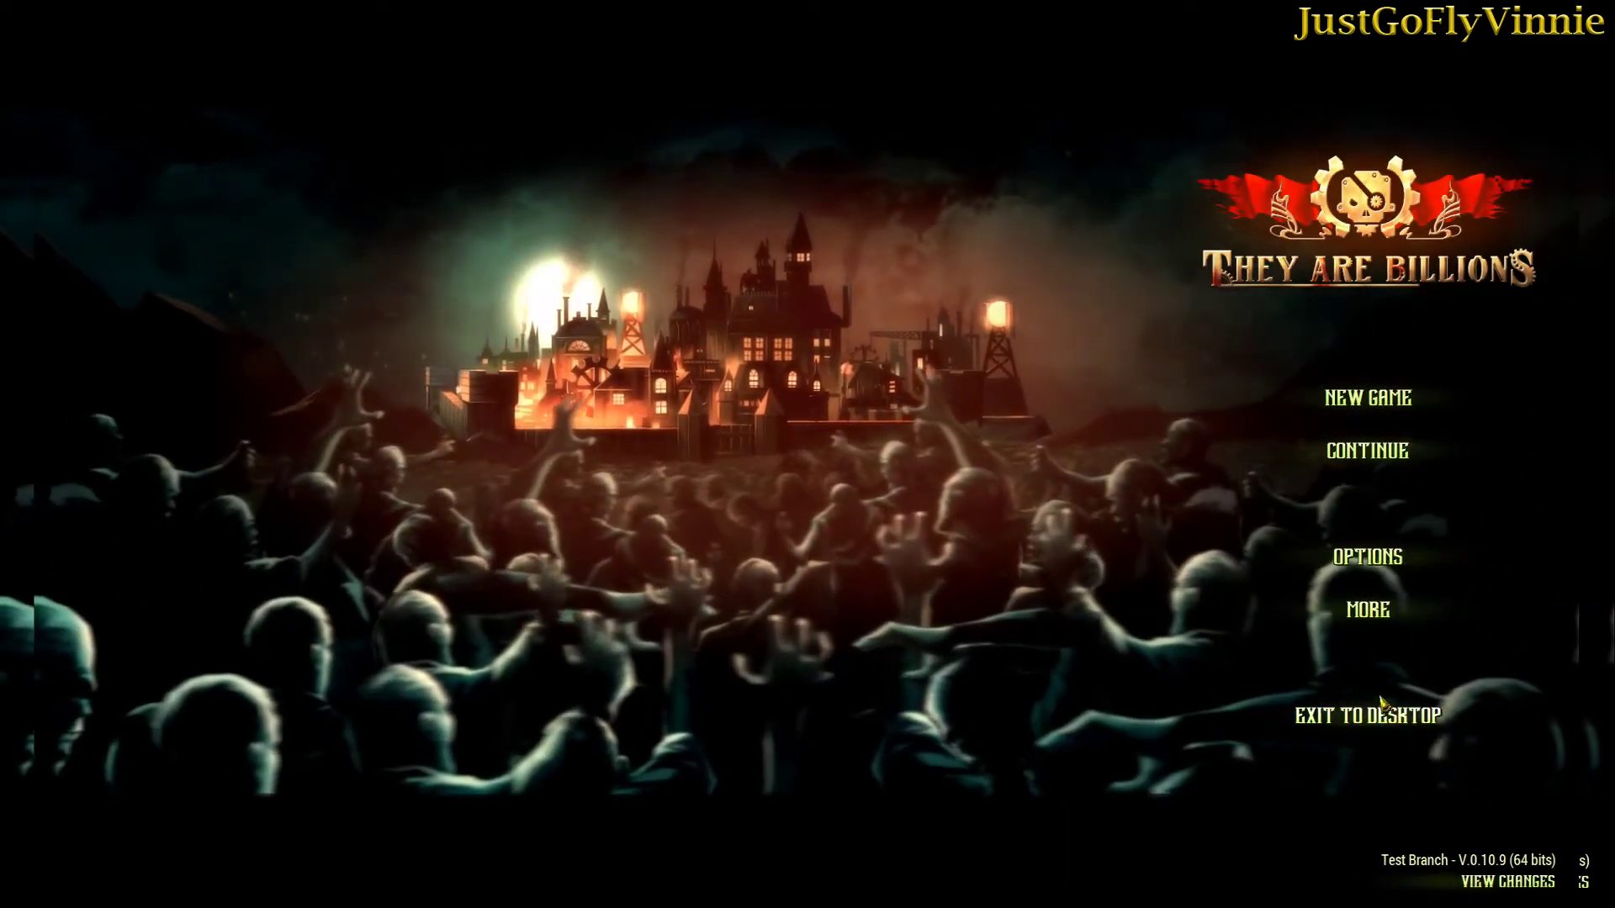
pyautogui.click(1367, 609)
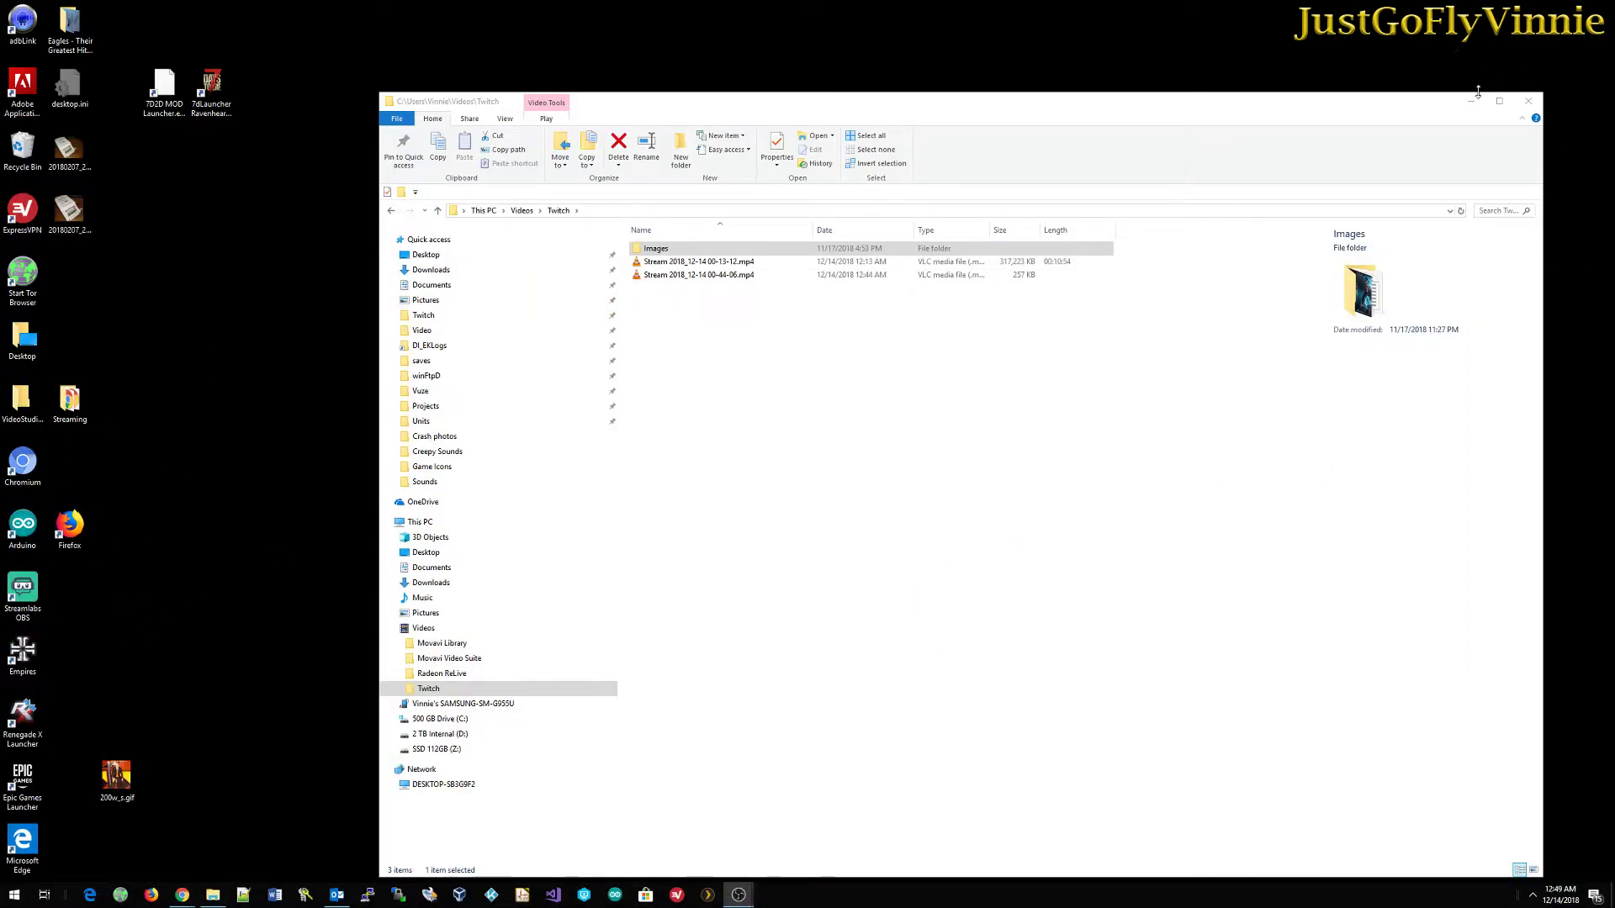
pyautogui.click(1472, 99)
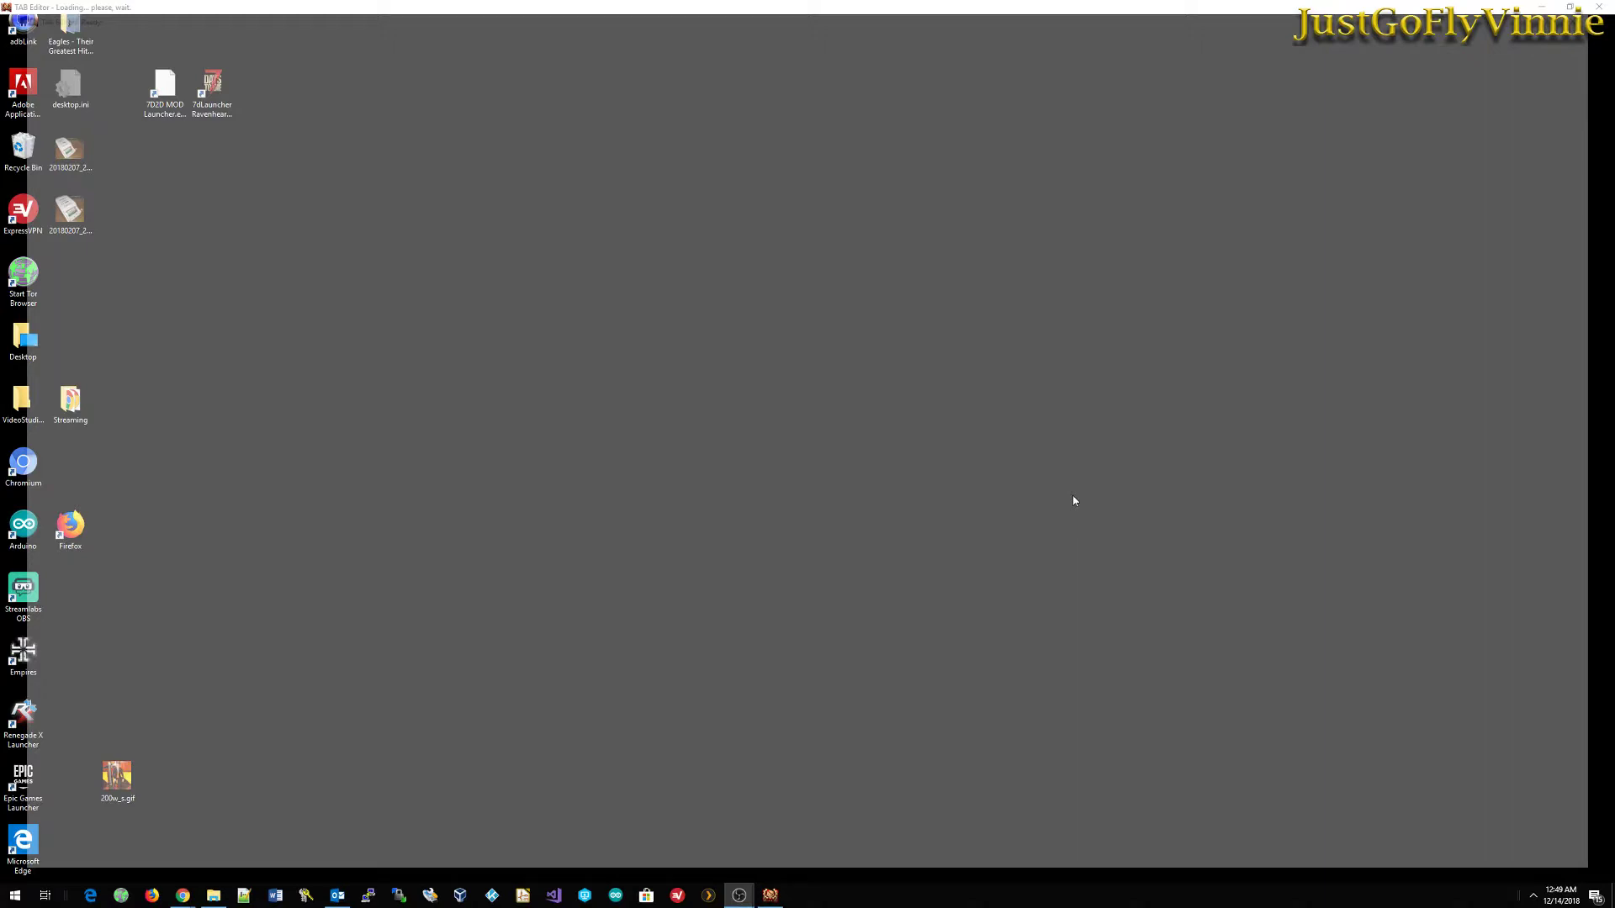
# - Load Test Custom Button.TABProject from Recent Files and maximize the editor window
pyautogui.click(1571, 6)
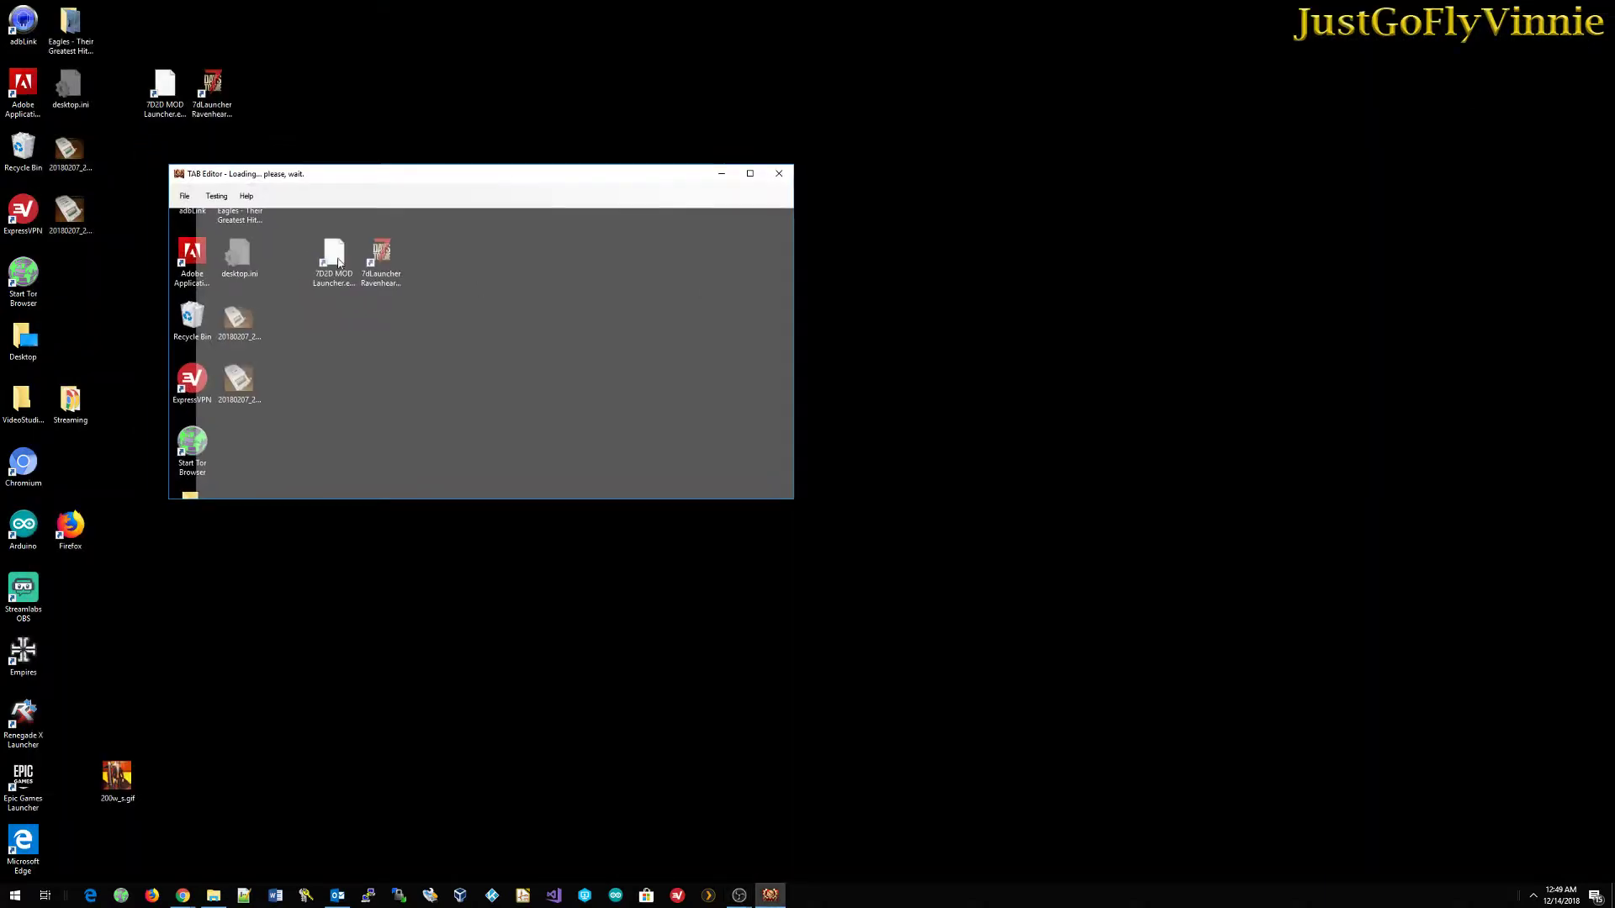
pyautogui.click(184, 196)
pyautogui.moveTo(233, 250)
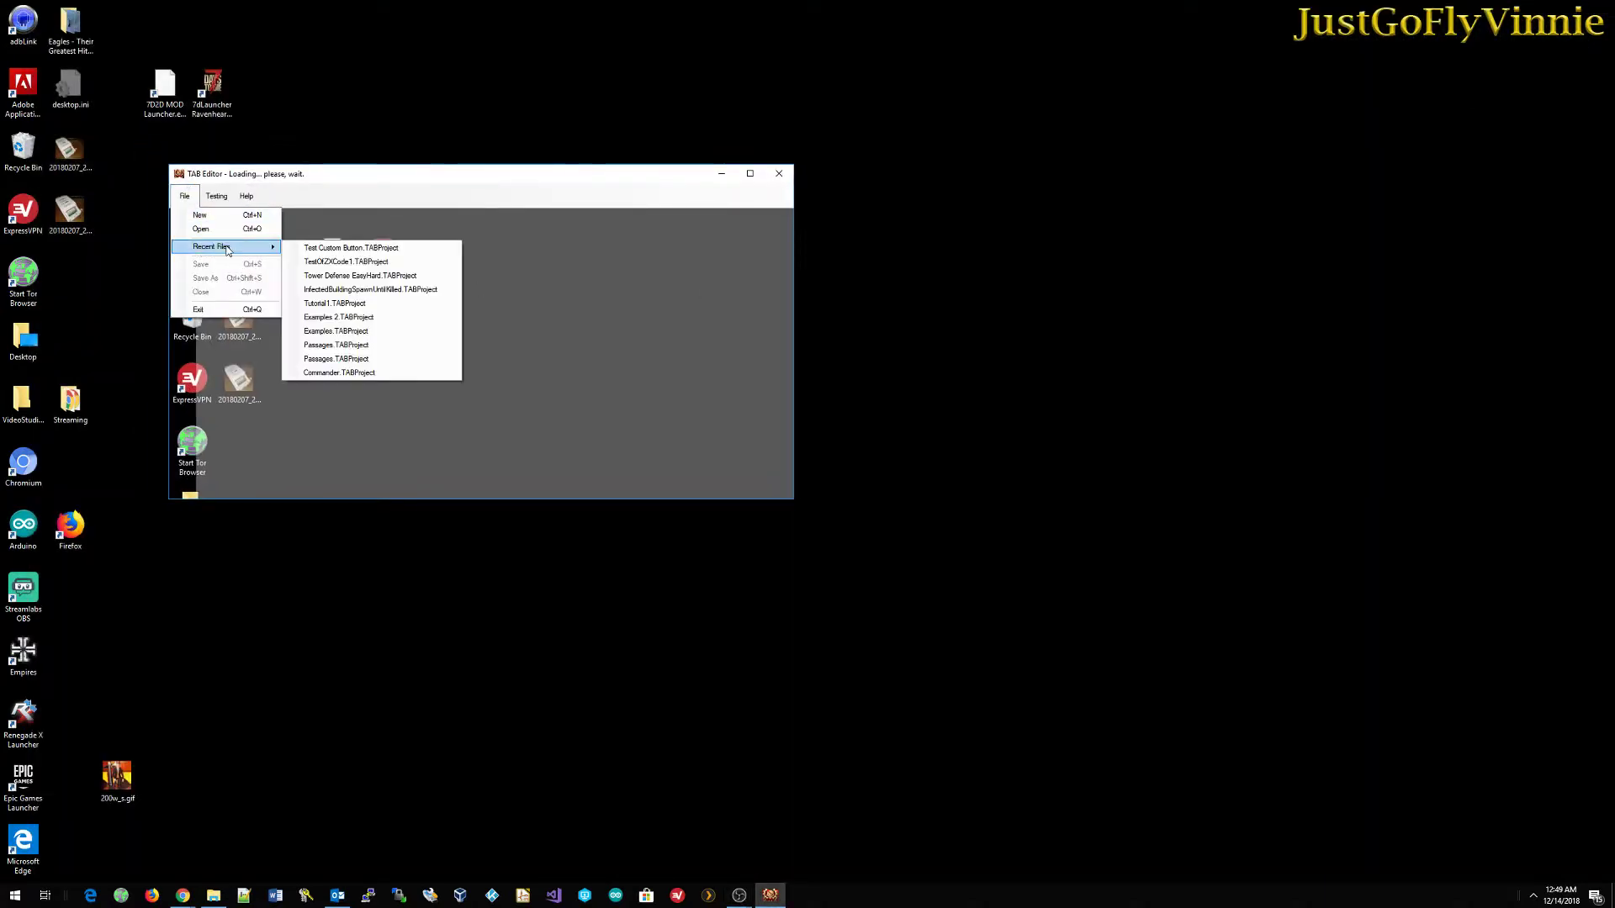
pyautogui.click(355, 249)
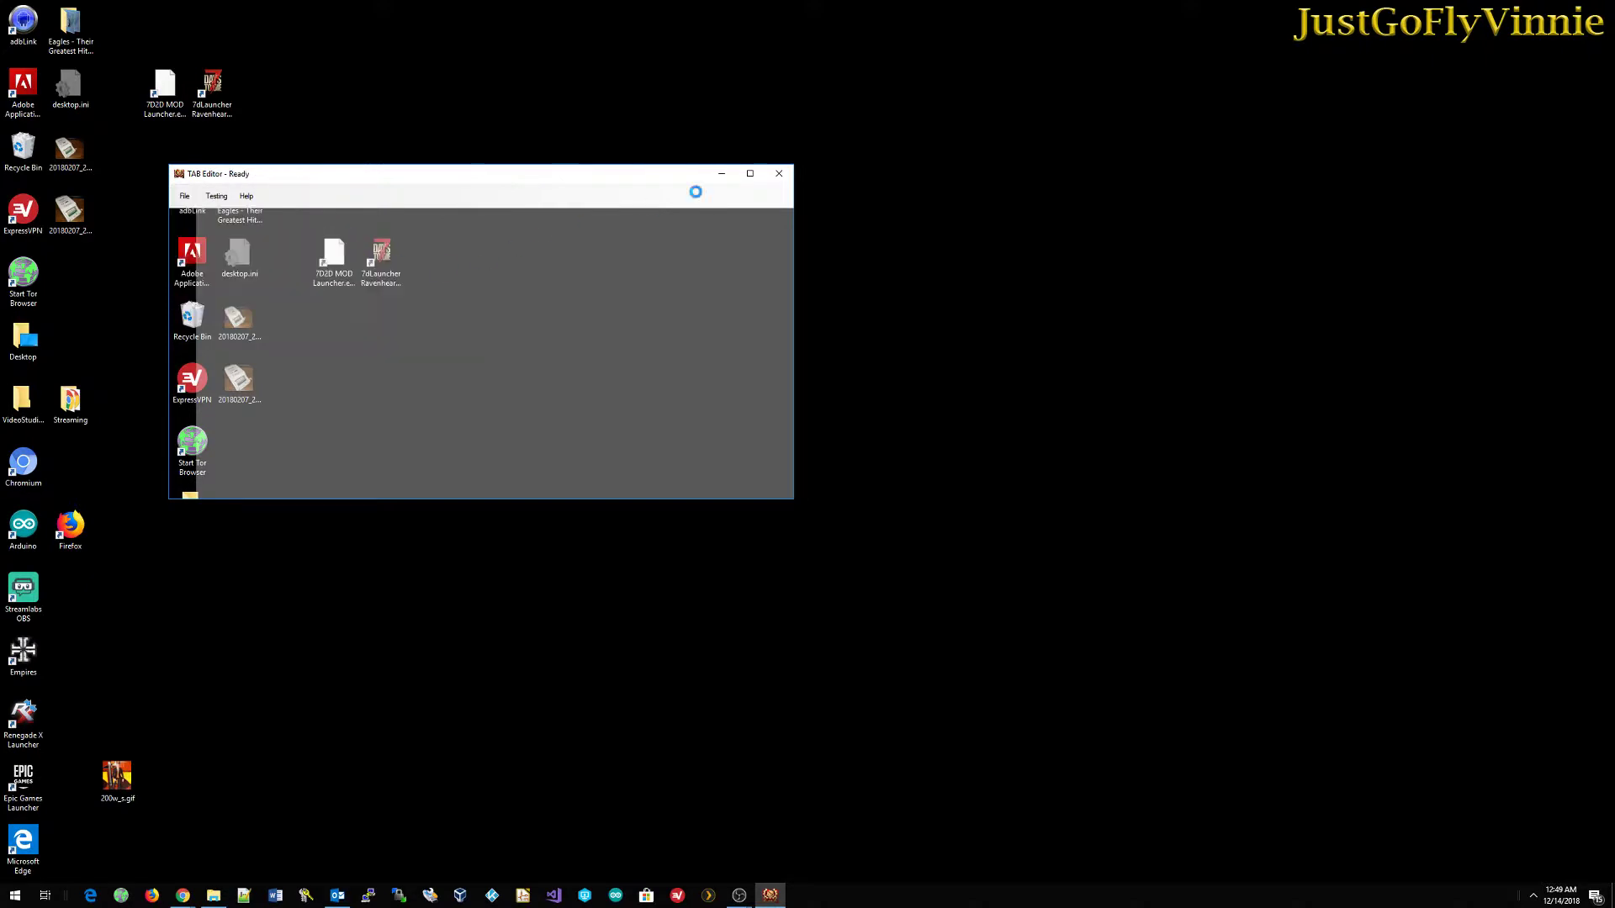
pyautogui.click(751, 175)
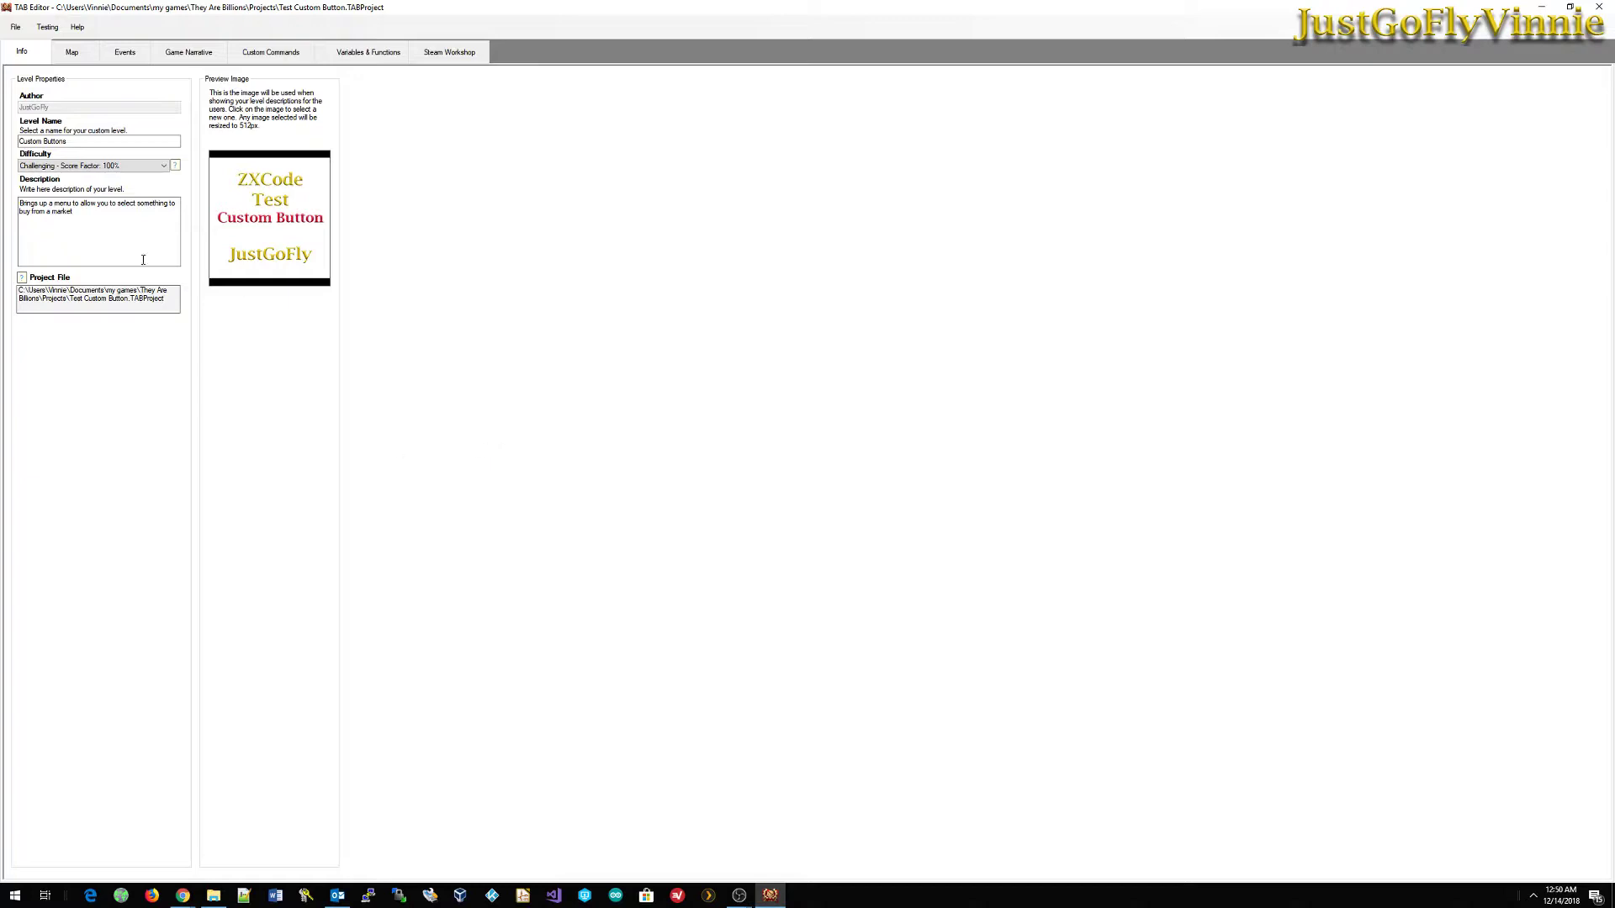
# - Show the Market command's custom settings, costing 1 Stone and 100 Gold
pyautogui.click(48, 27)
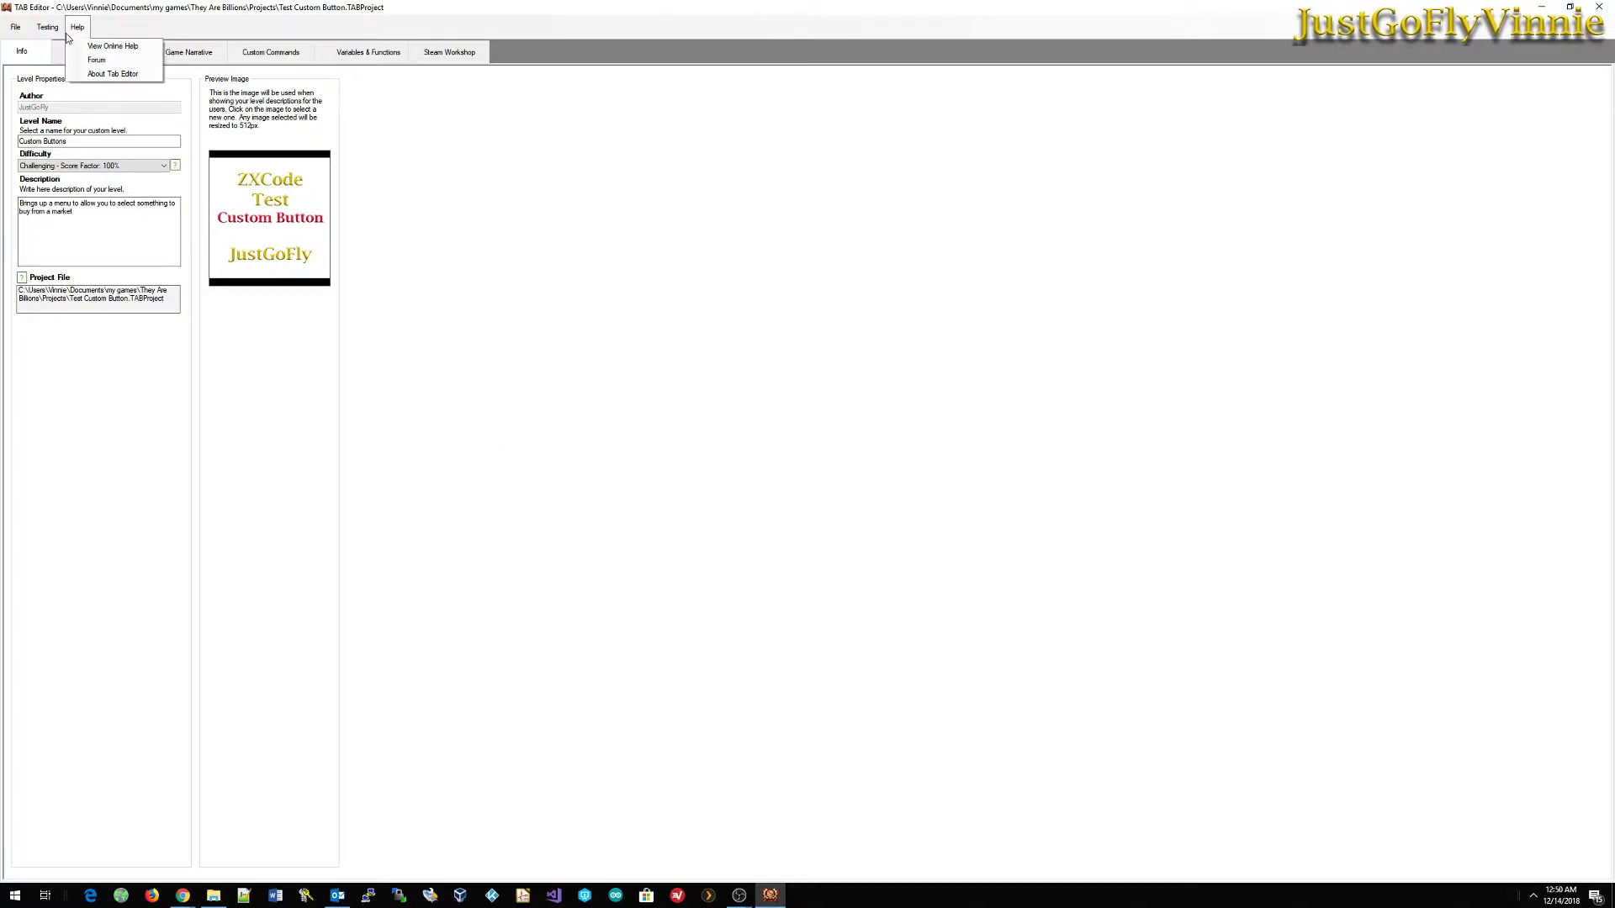
pyautogui.click(76, 29)
pyautogui.click(290, 58)
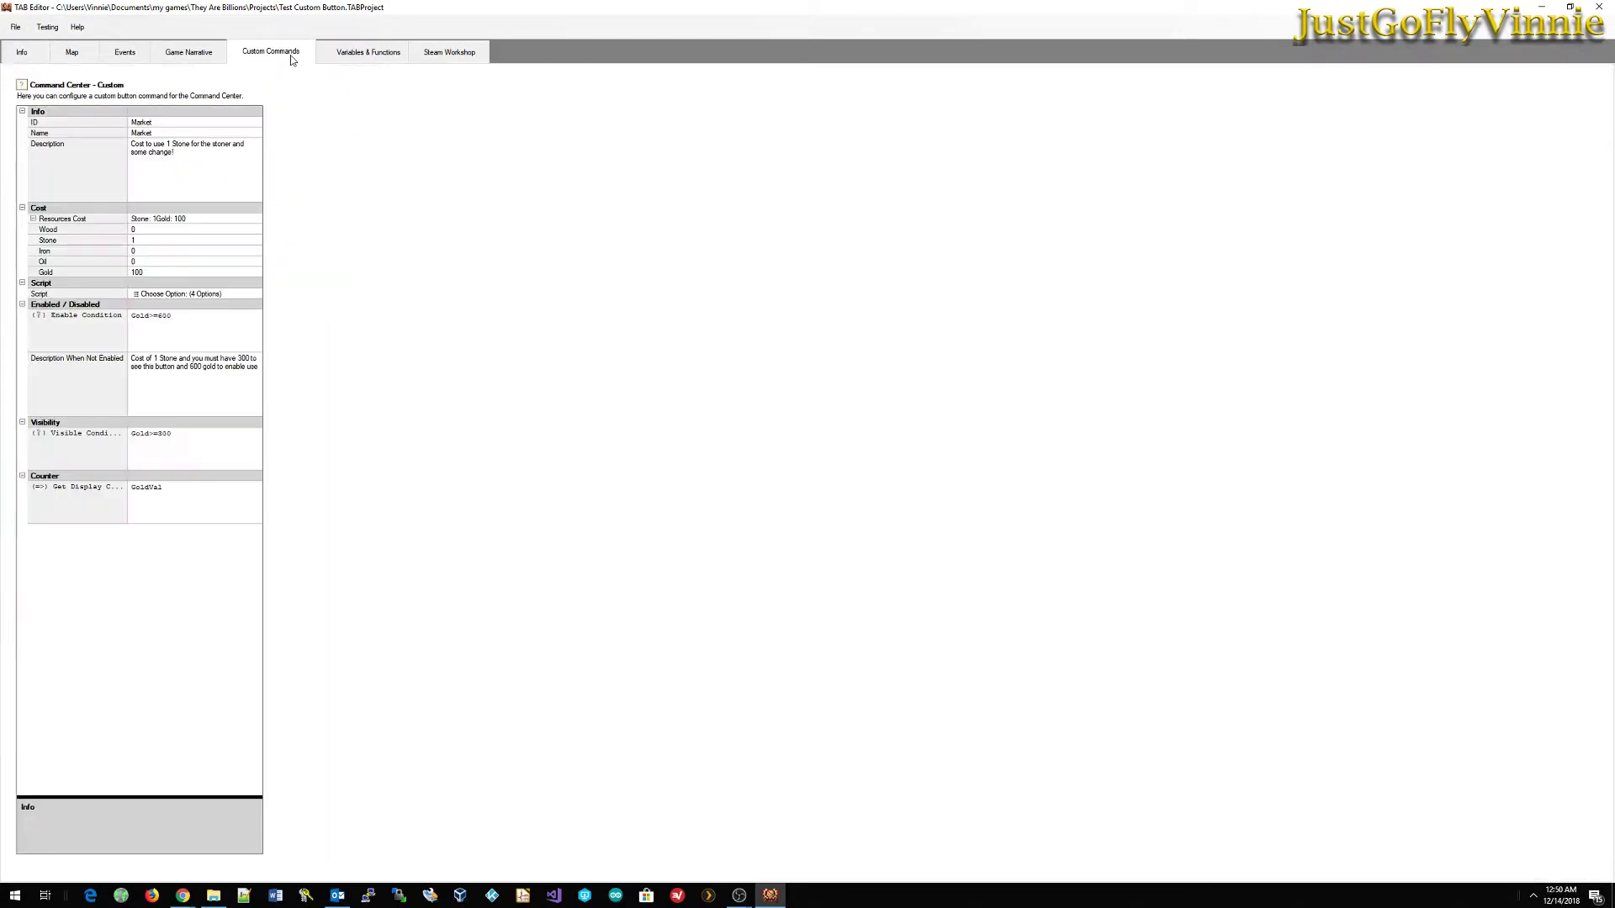
pyautogui.click(1570, 8)
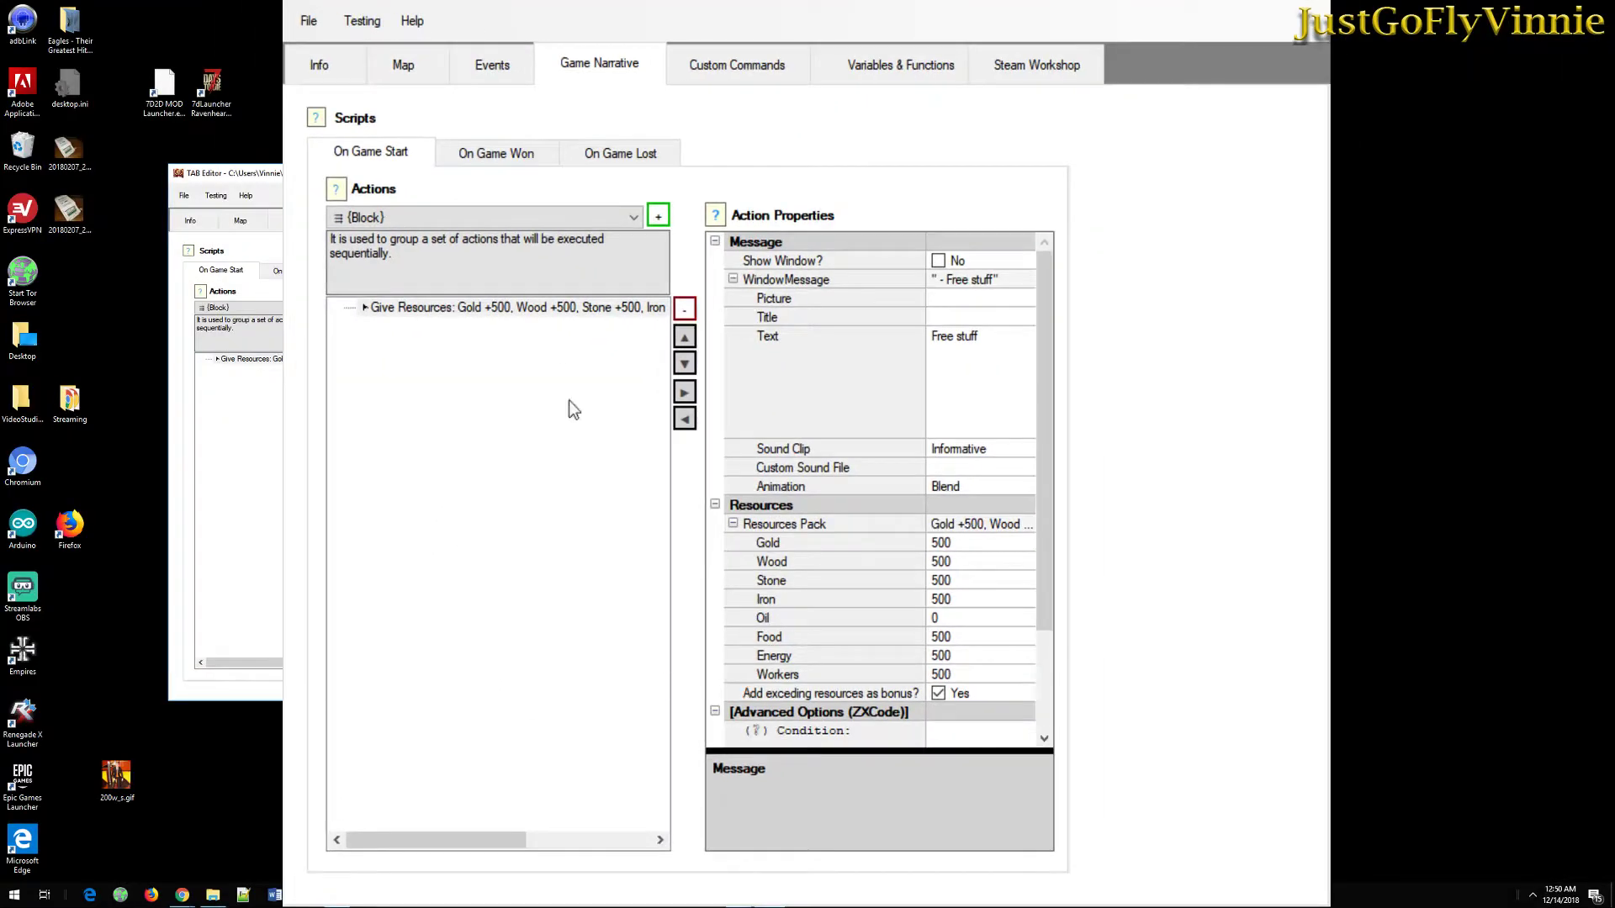
pyautogui.click(761, 68)
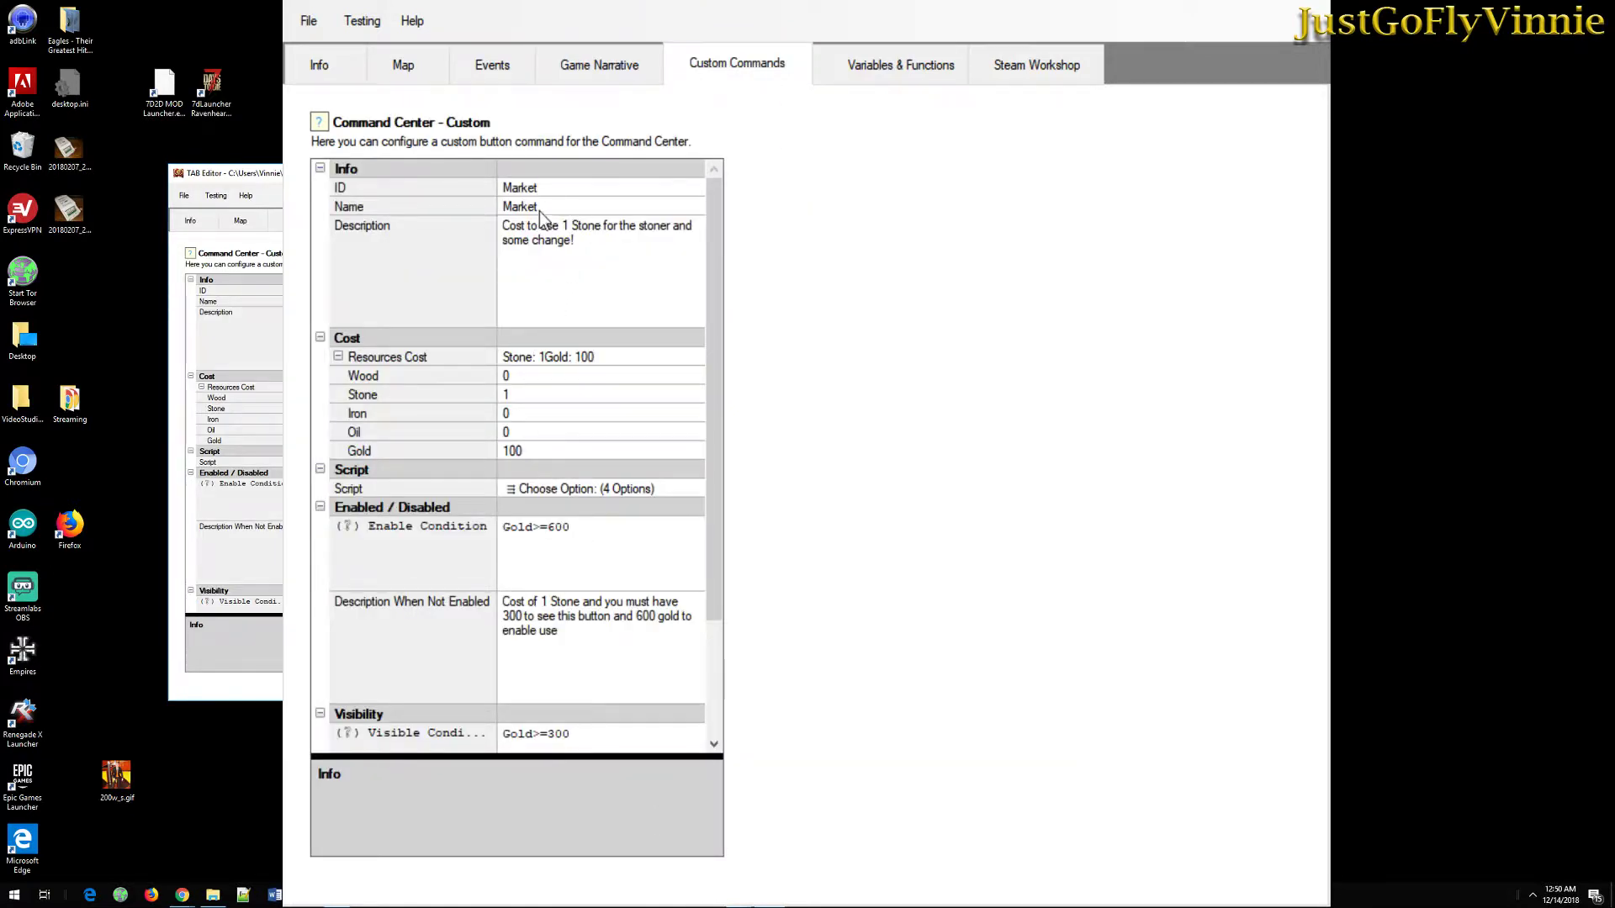
pyautogui.click(546, 188)
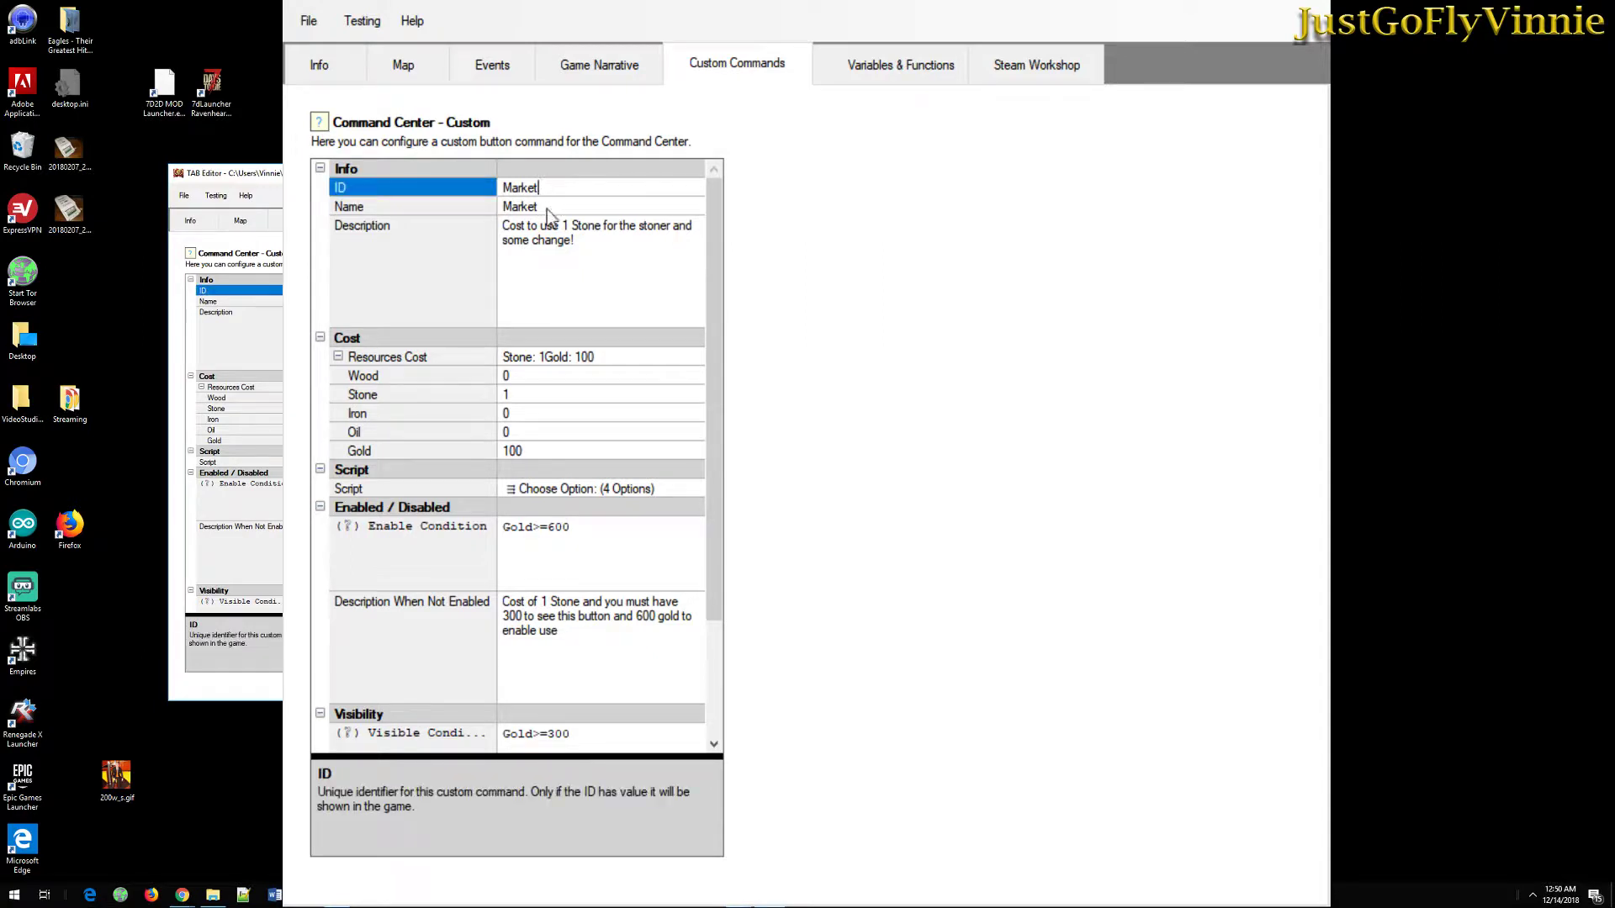
pyautogui.click(548, 207)
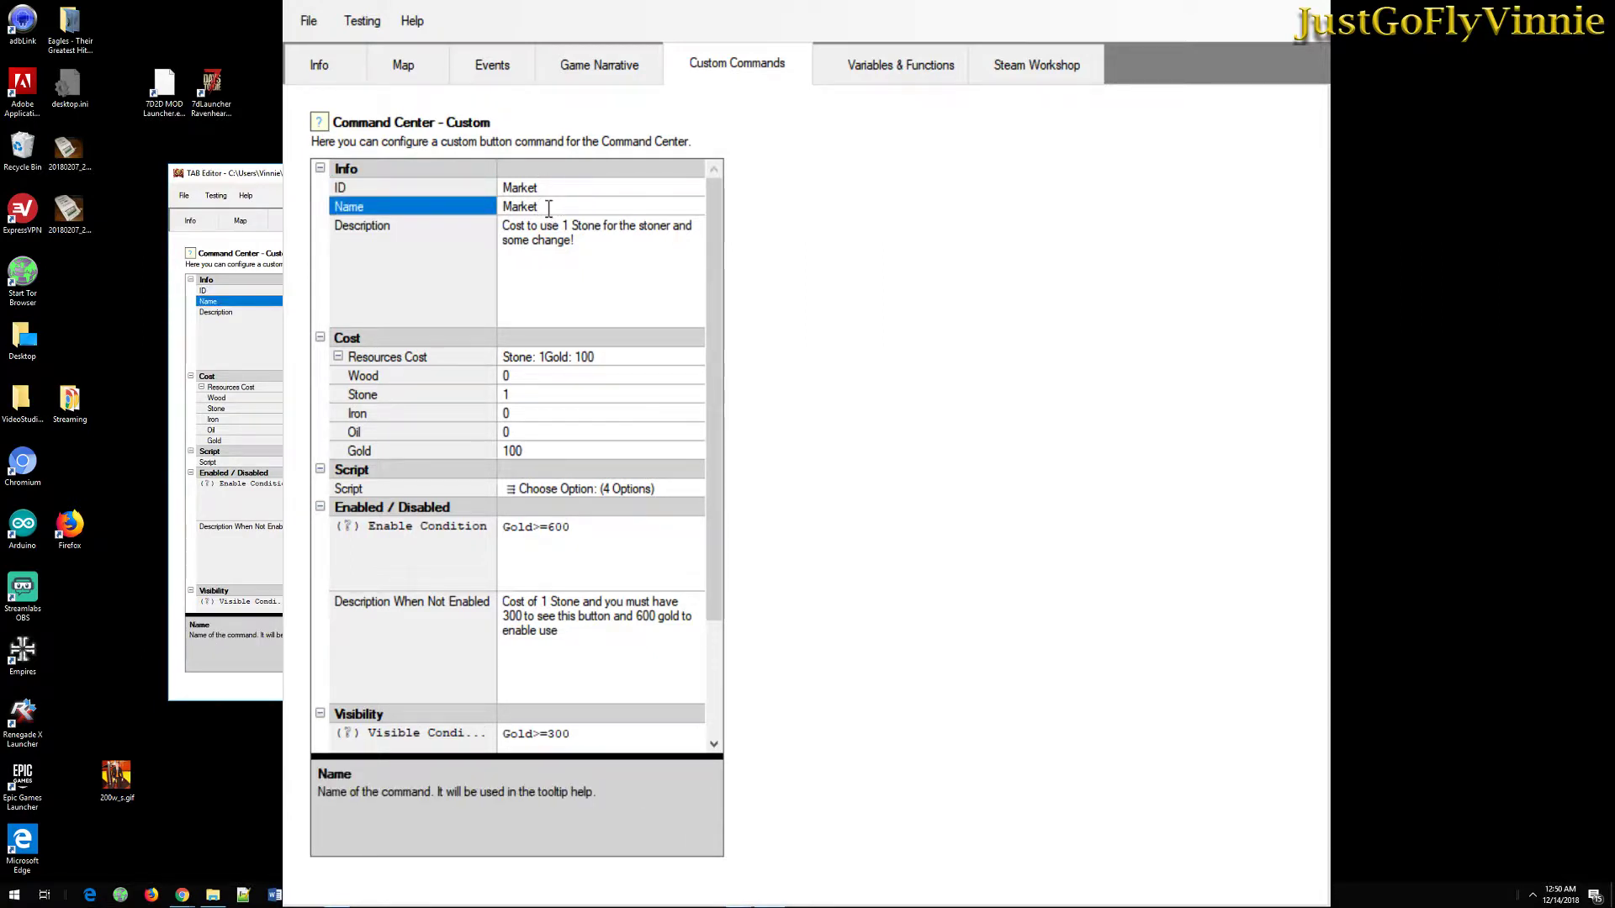
pyautogui.click(578, 246)
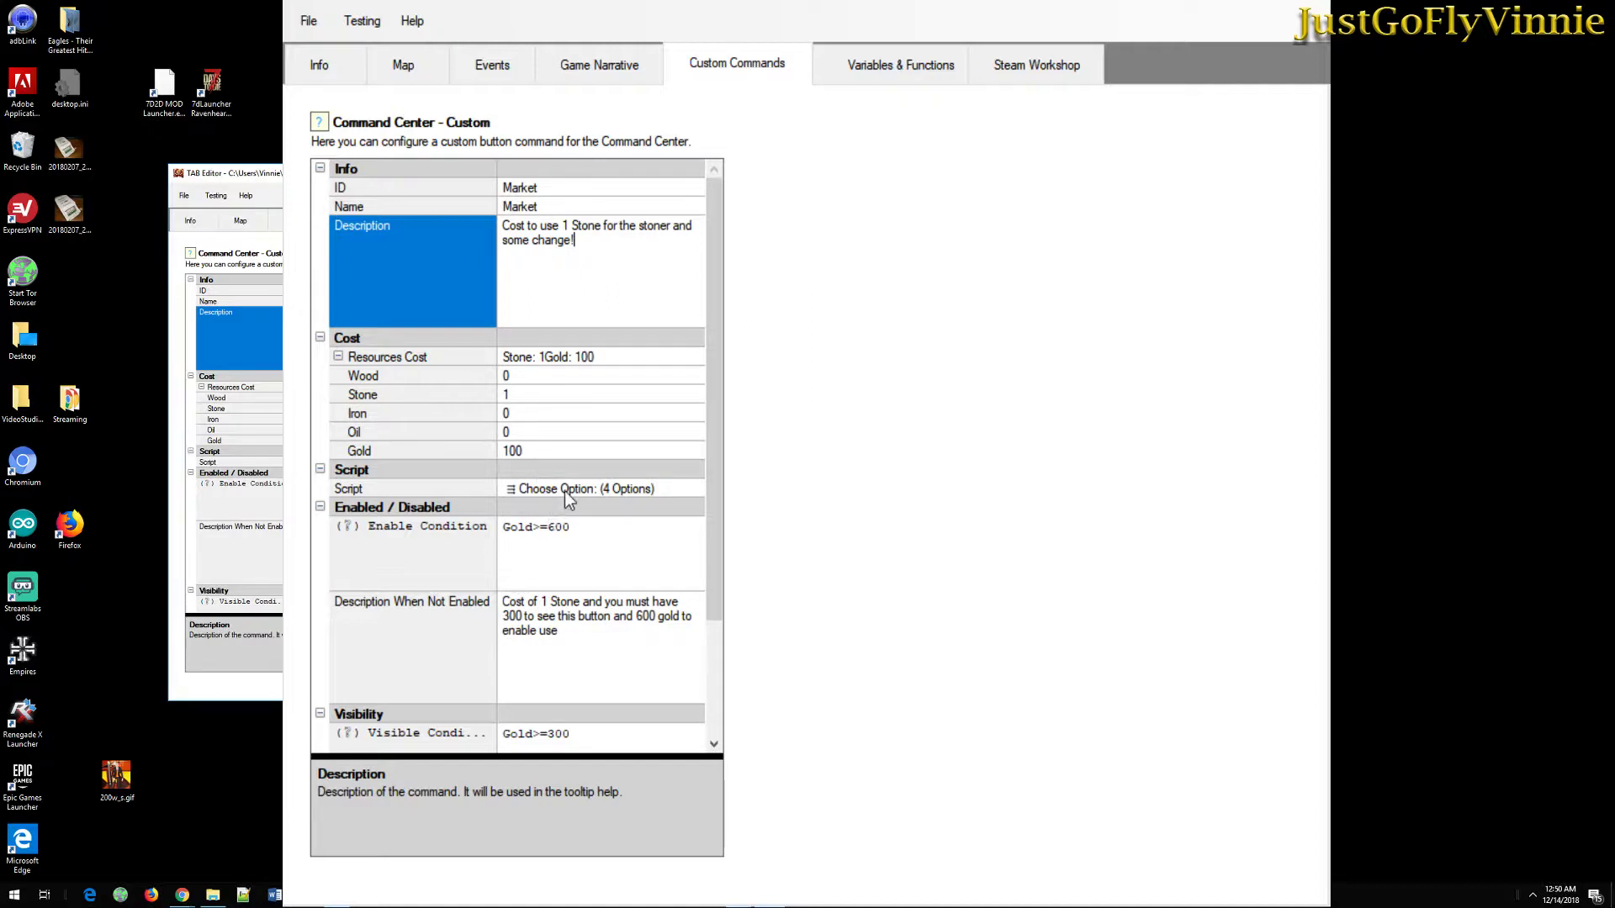
pyautogui.moveTo(712, 525); pyautogui.dragTo(705, 638)
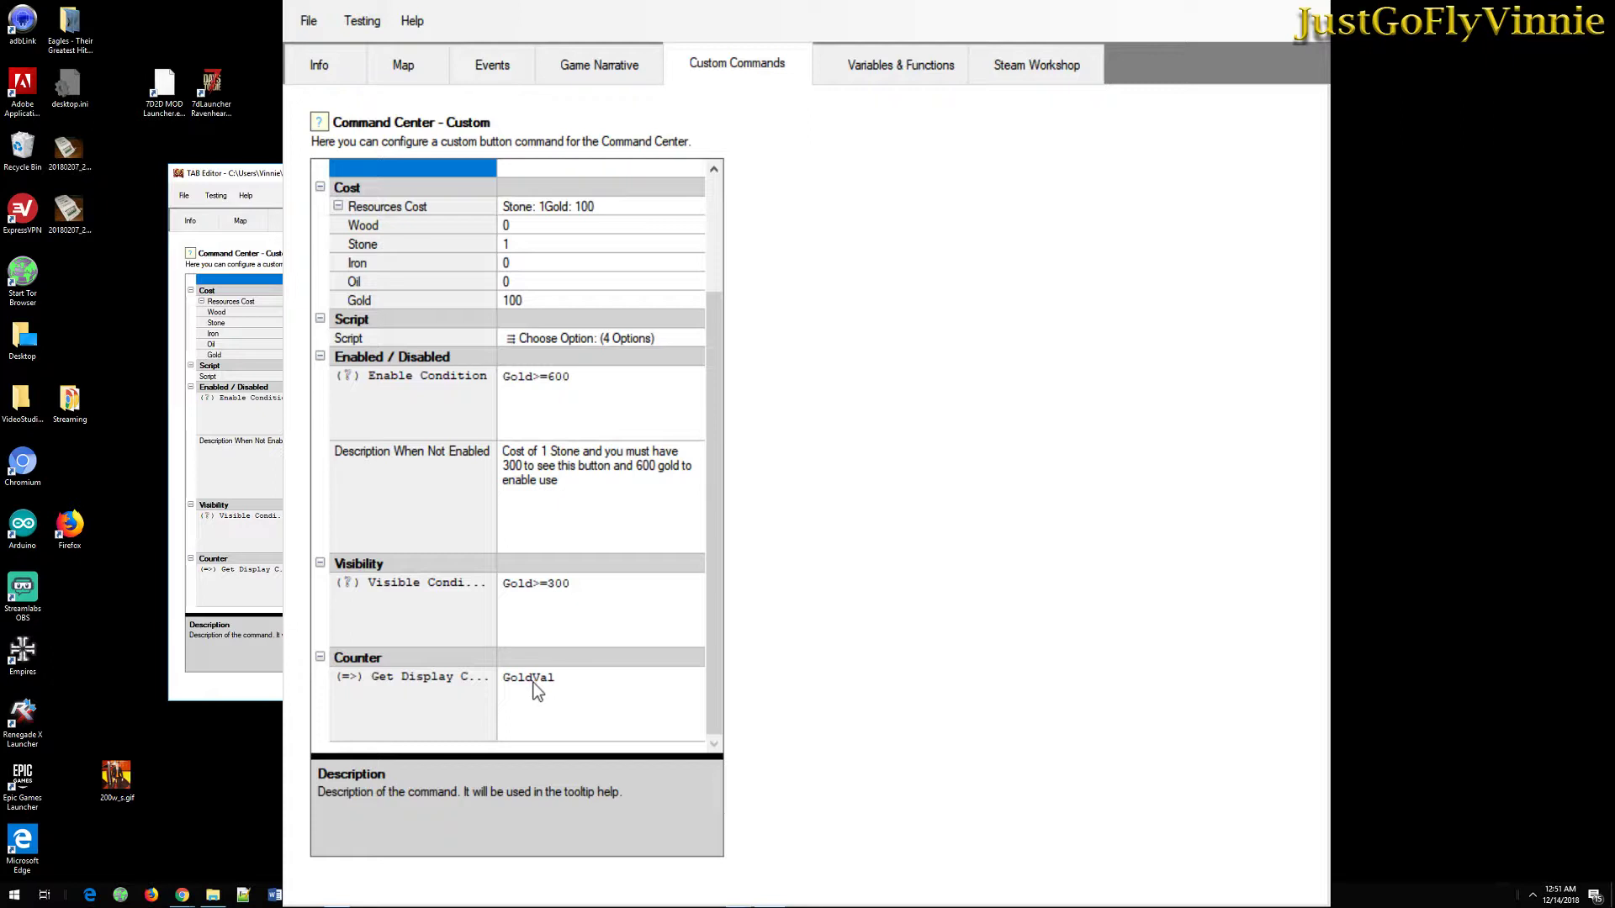
# - Show the Variables & Functions reference listing GoldVal as a Number set to 0
pyautogui.click(912, 65)
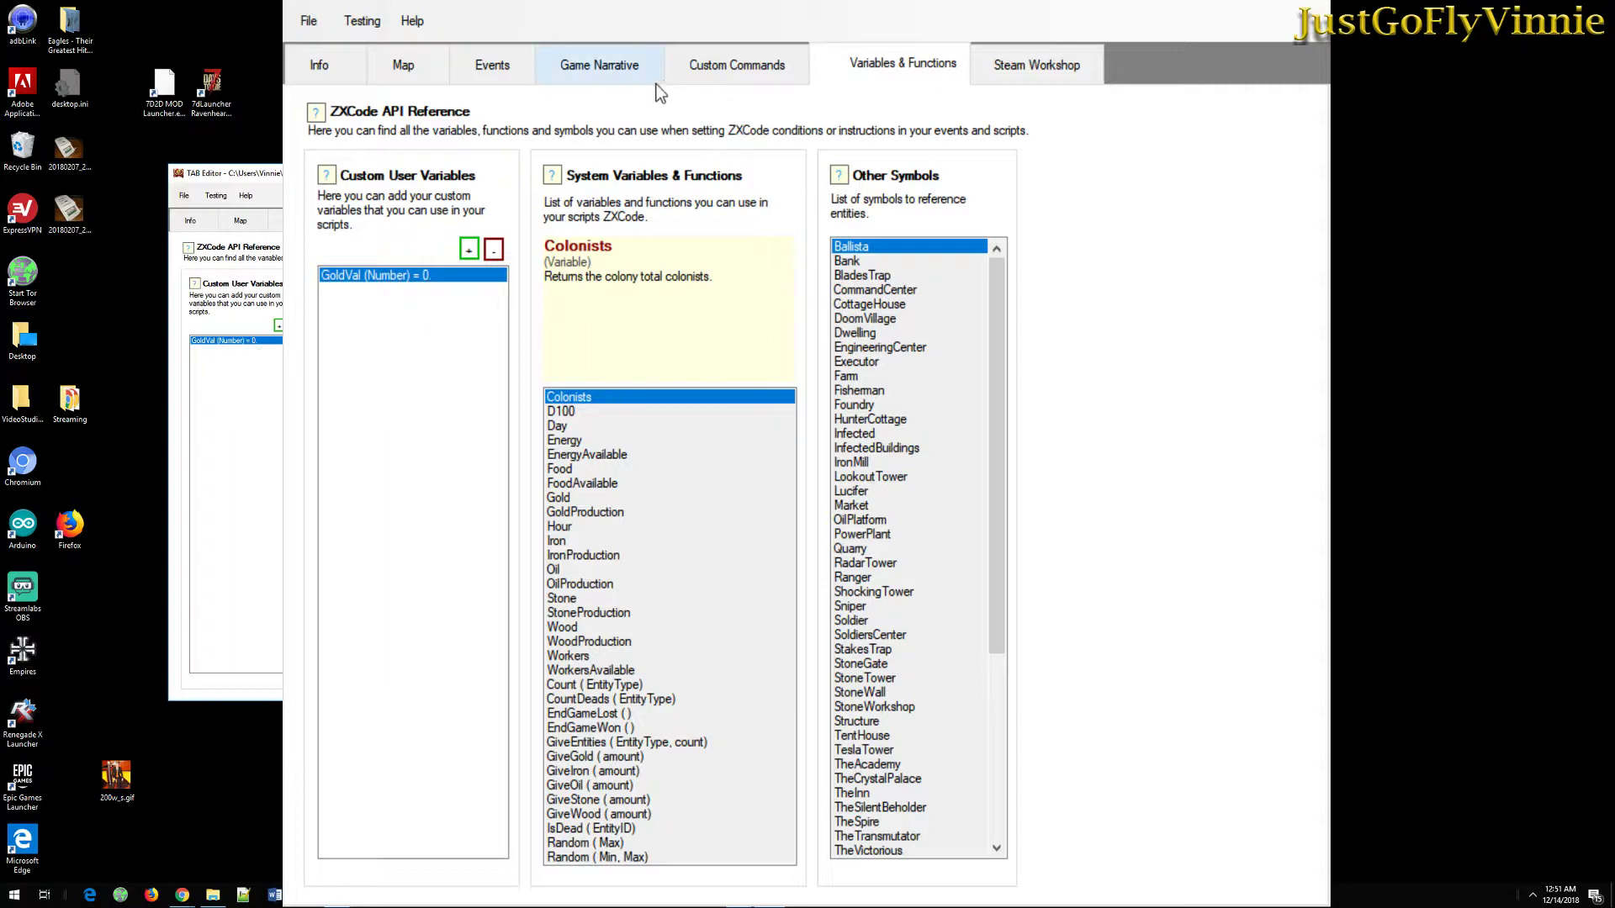
# - Show the Dark Moorland map zoomed into the base, with its entity list and Script On Enter markers
pyautogui.click(423, 68)
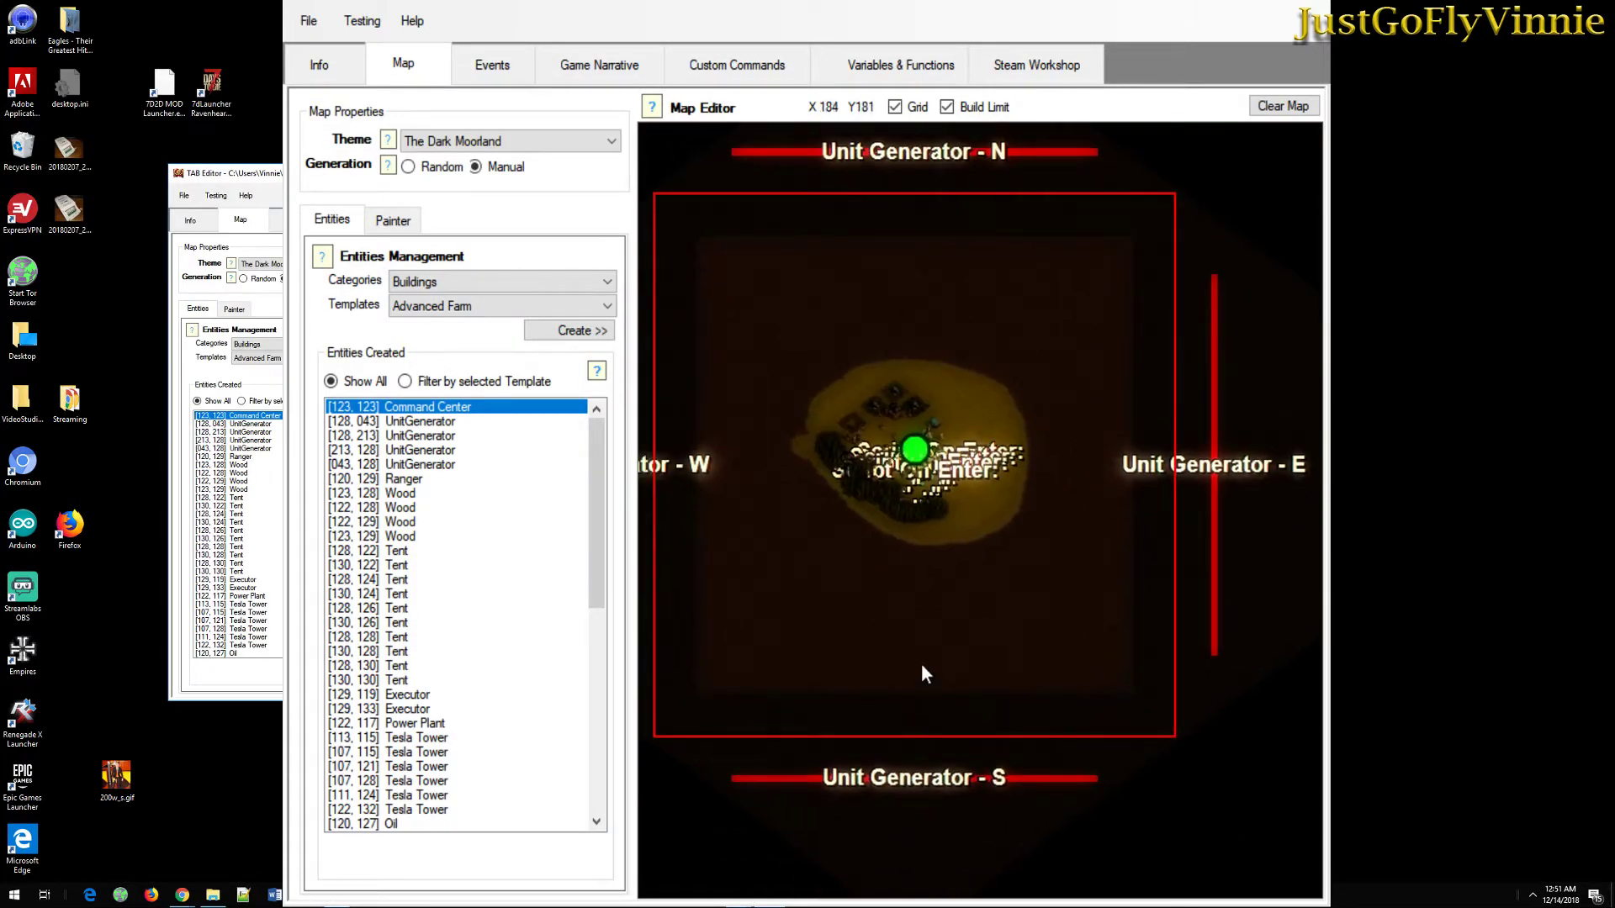
pyautogui.scroll(5, 920, 649)
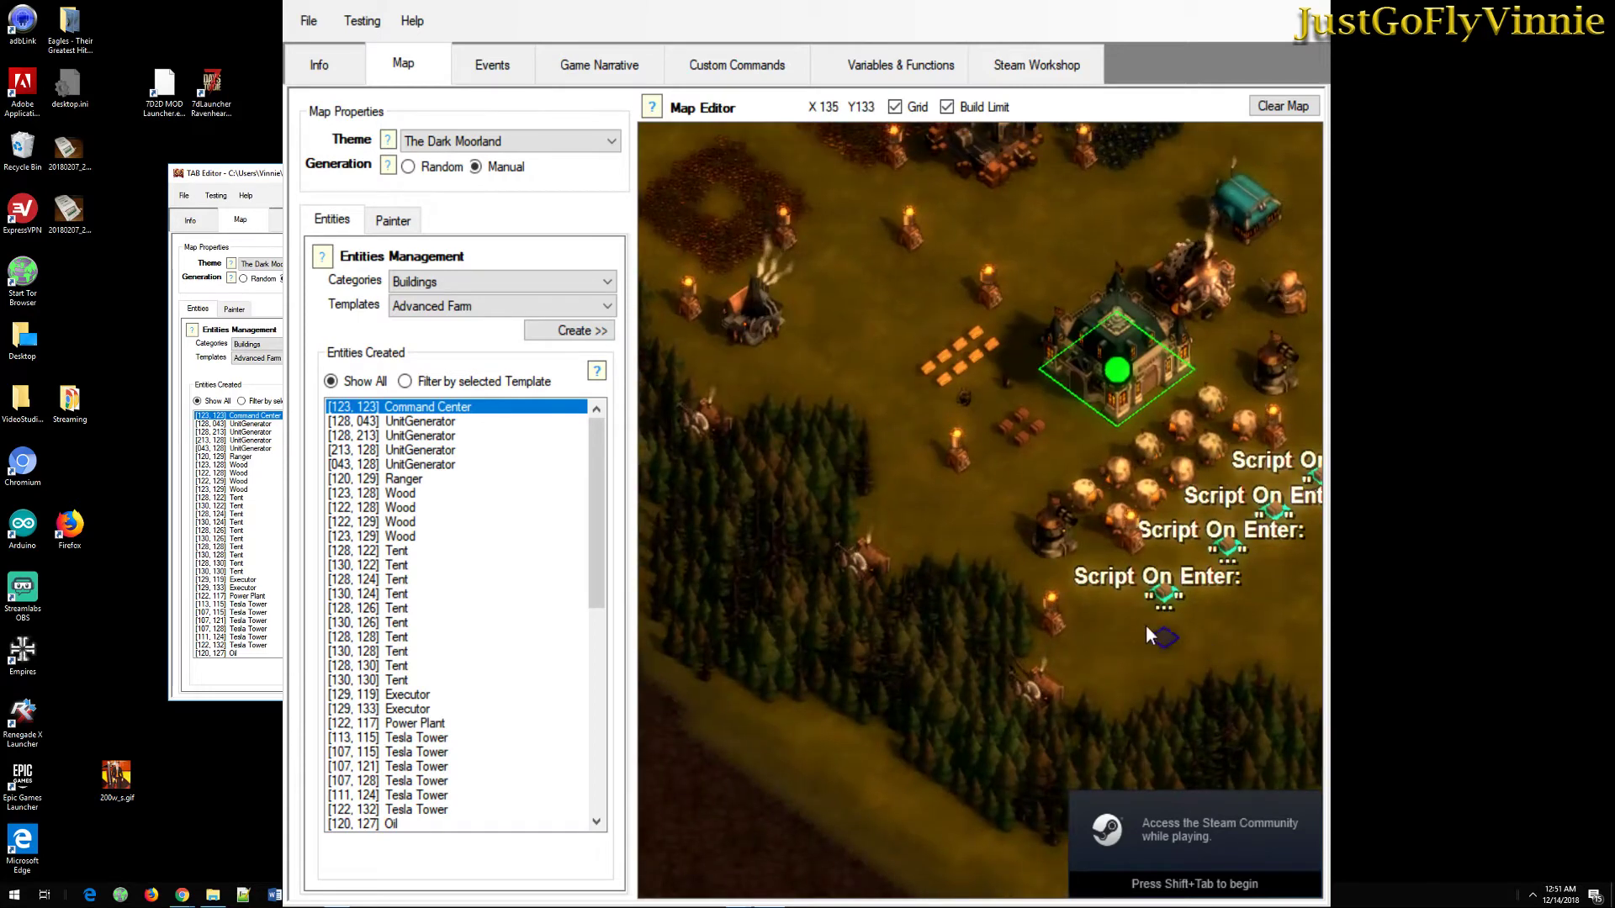
pyautogui.scroll(4, 1148, 633)
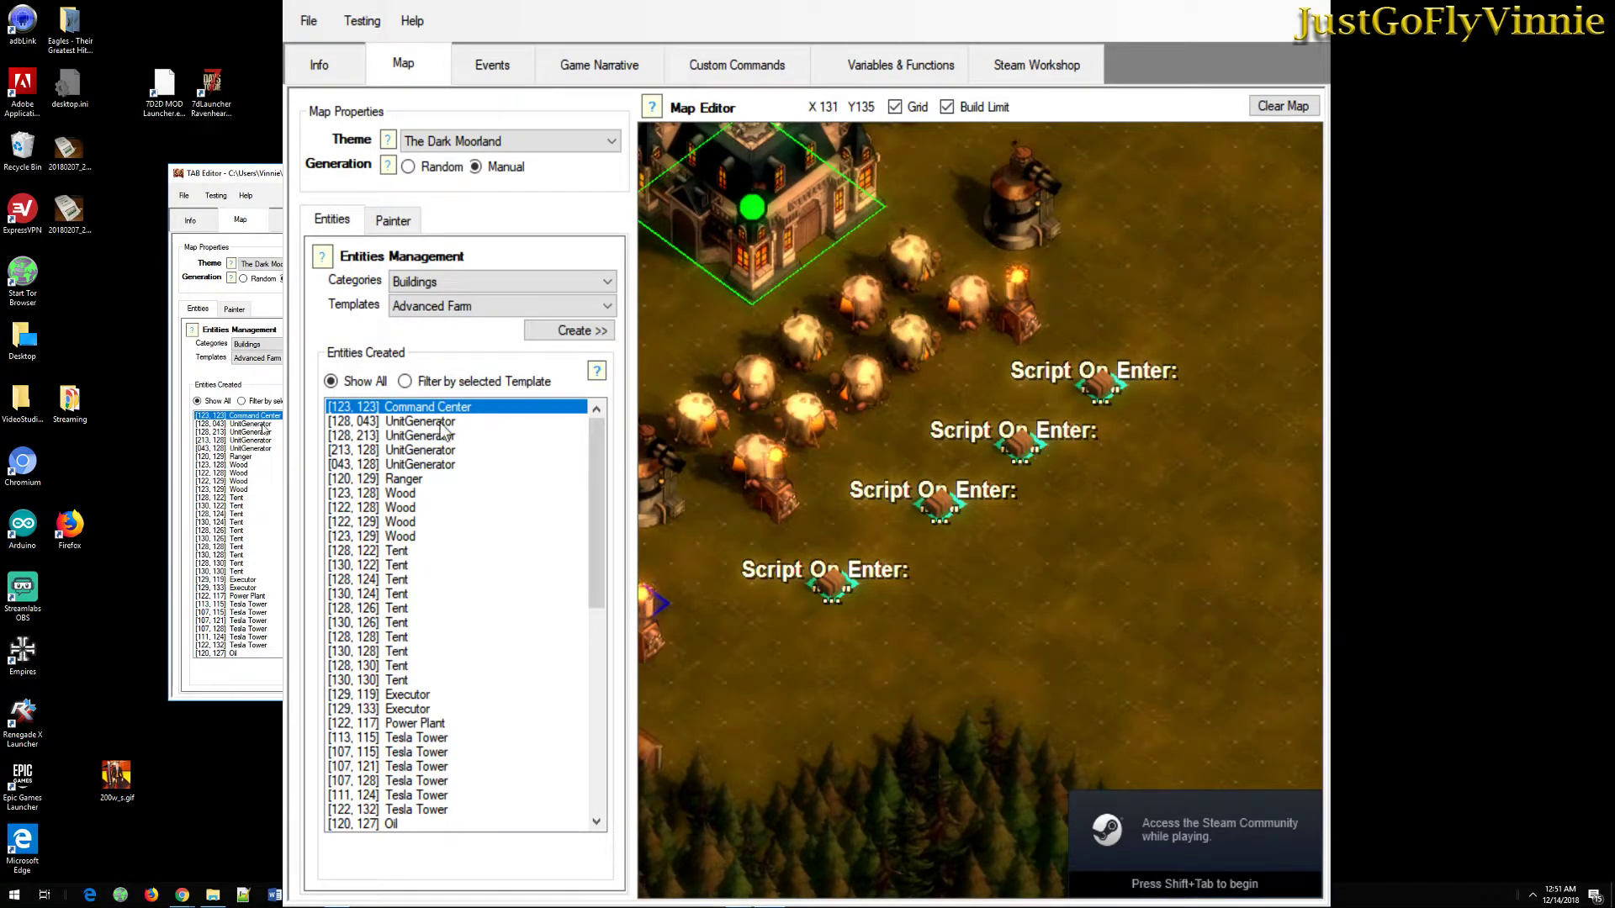
pyautogui.scroll(-12, 464, 718)
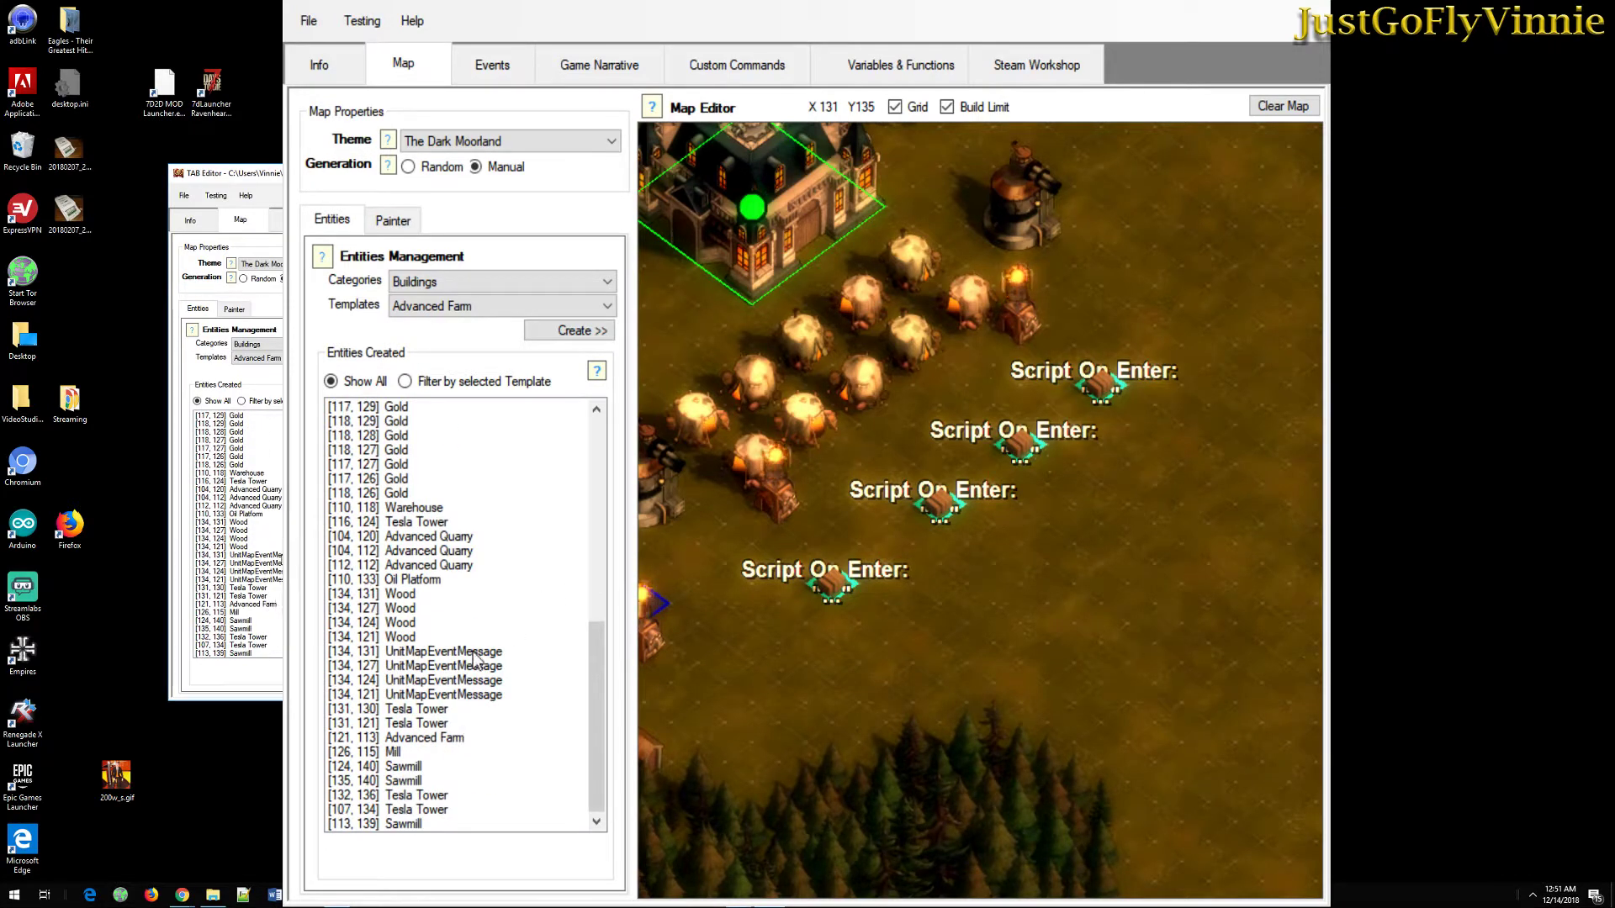
# - Confirm the UnitMapEventMessage entity's on-enter script GoldVal+=100
pyautogui.click(486, 652)
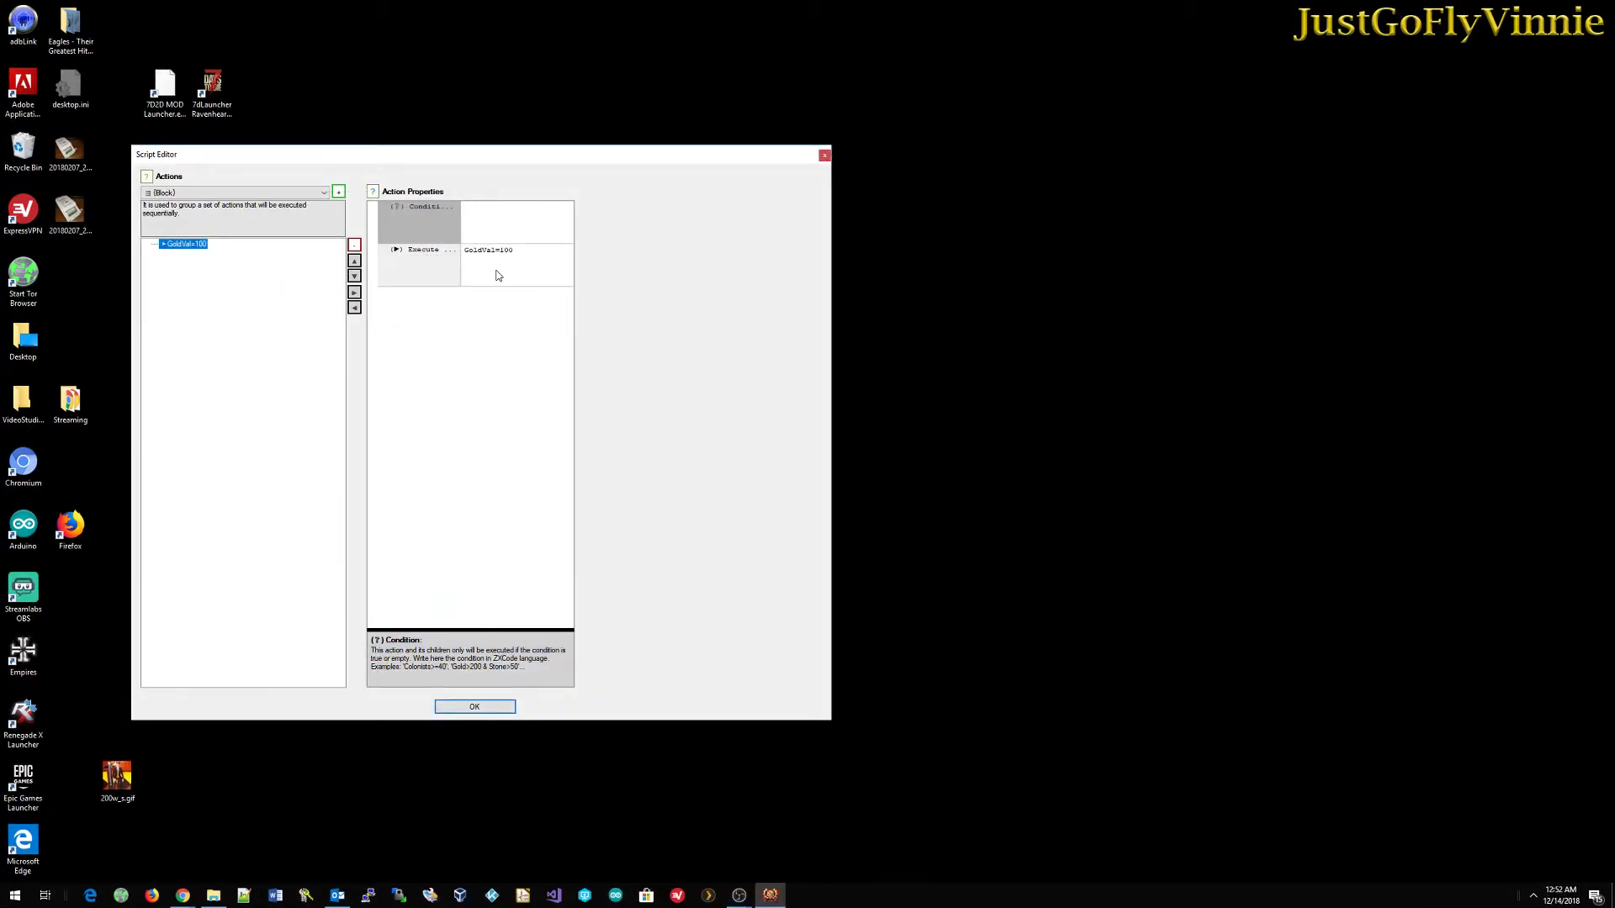
pyautogui.click(472, 706)
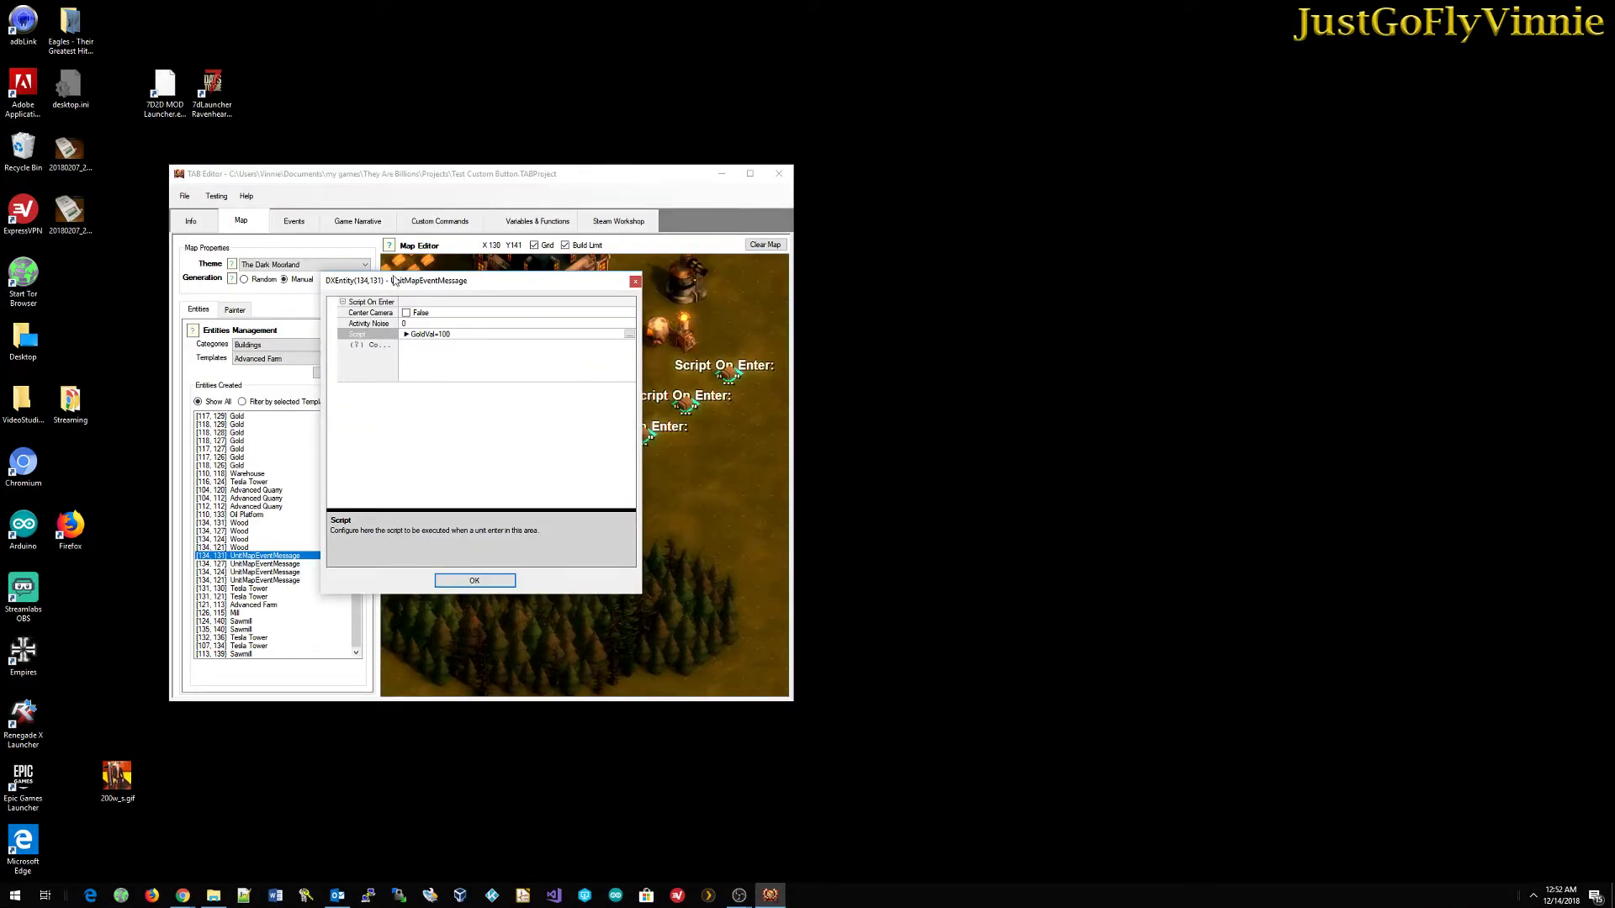
pyautogui.click(475, 580)
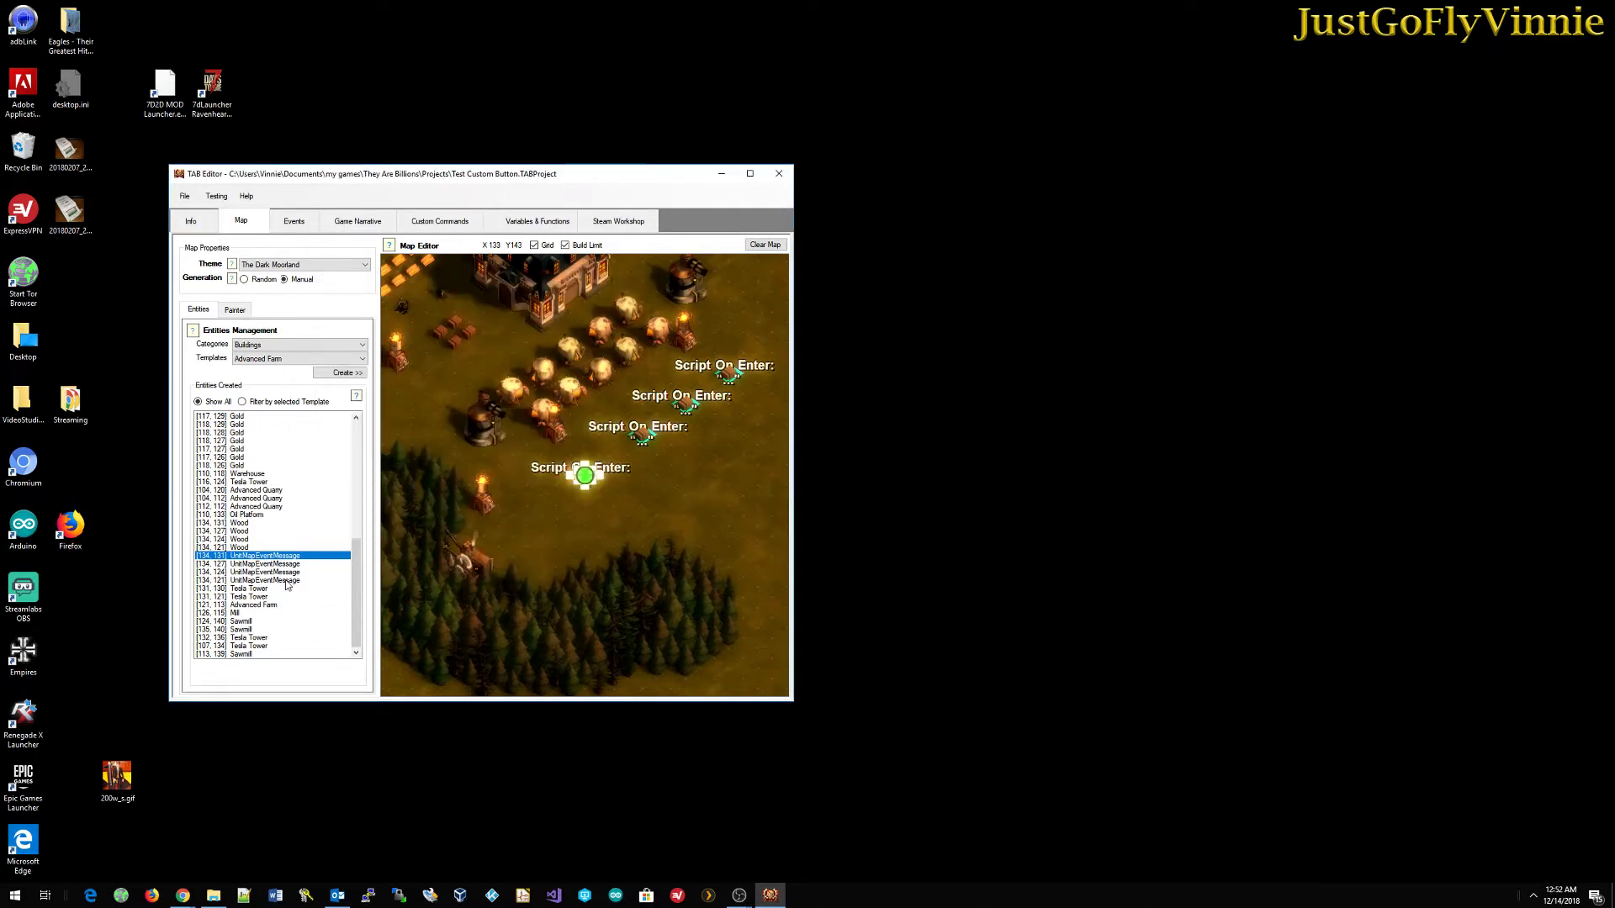
# - Check that the entity at (134, 121) has the on-enter script GoldVal+=1000
pyautogui.click(285, 581)
pyautogui.rightClick(286, 580)
pyautogui.click(318, 588)
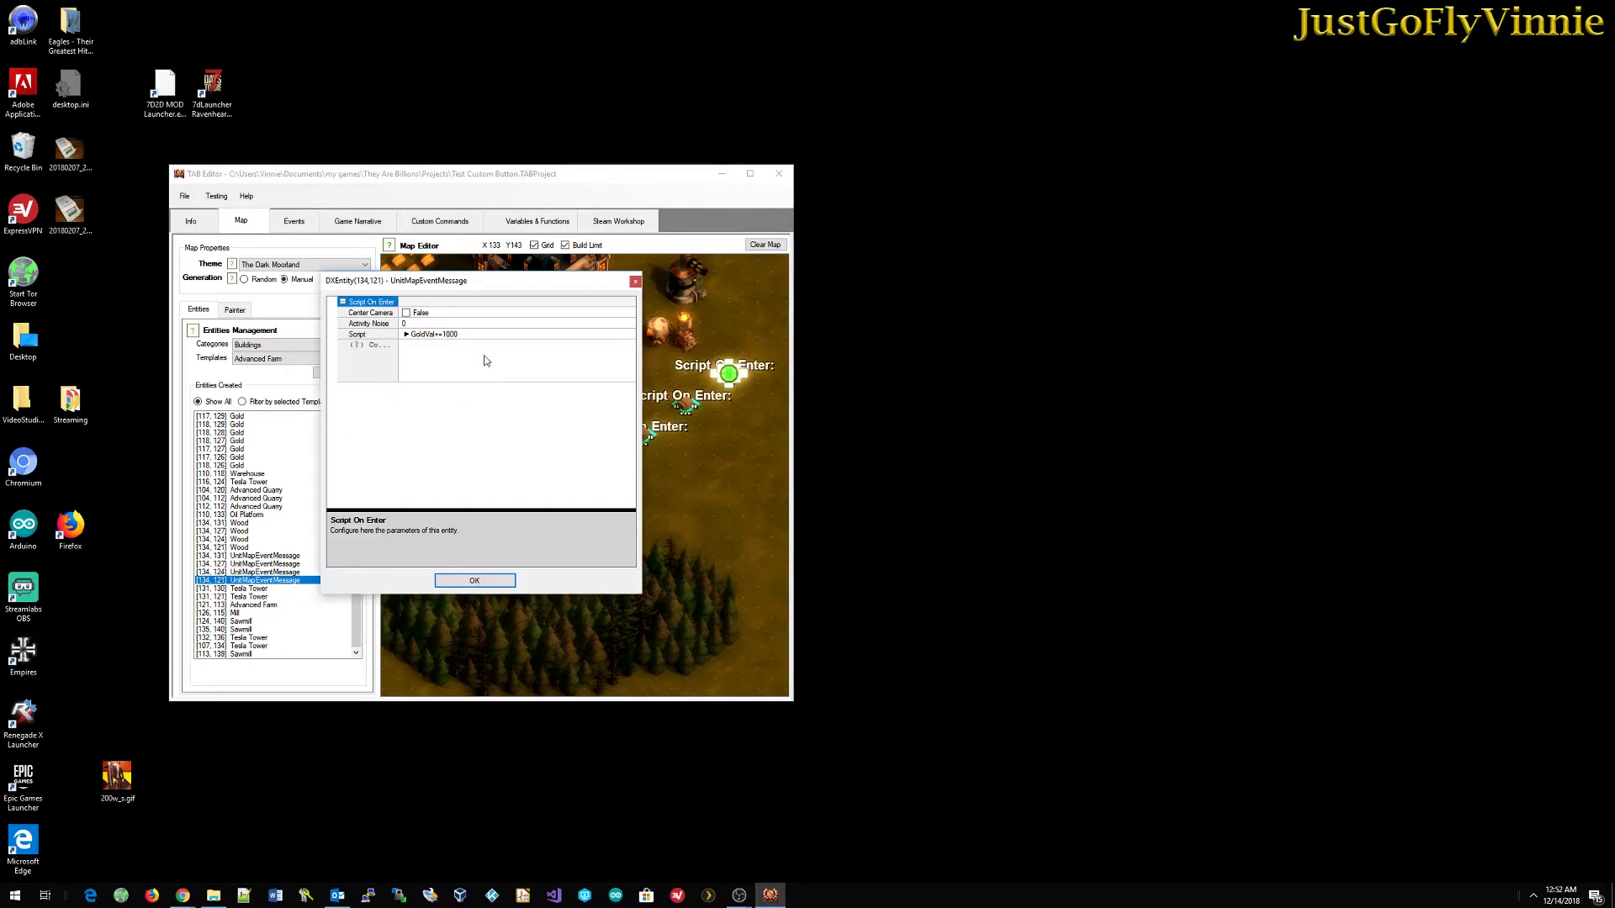
pyautogui.click(535, 336)
pyautogui.click(630, 335)
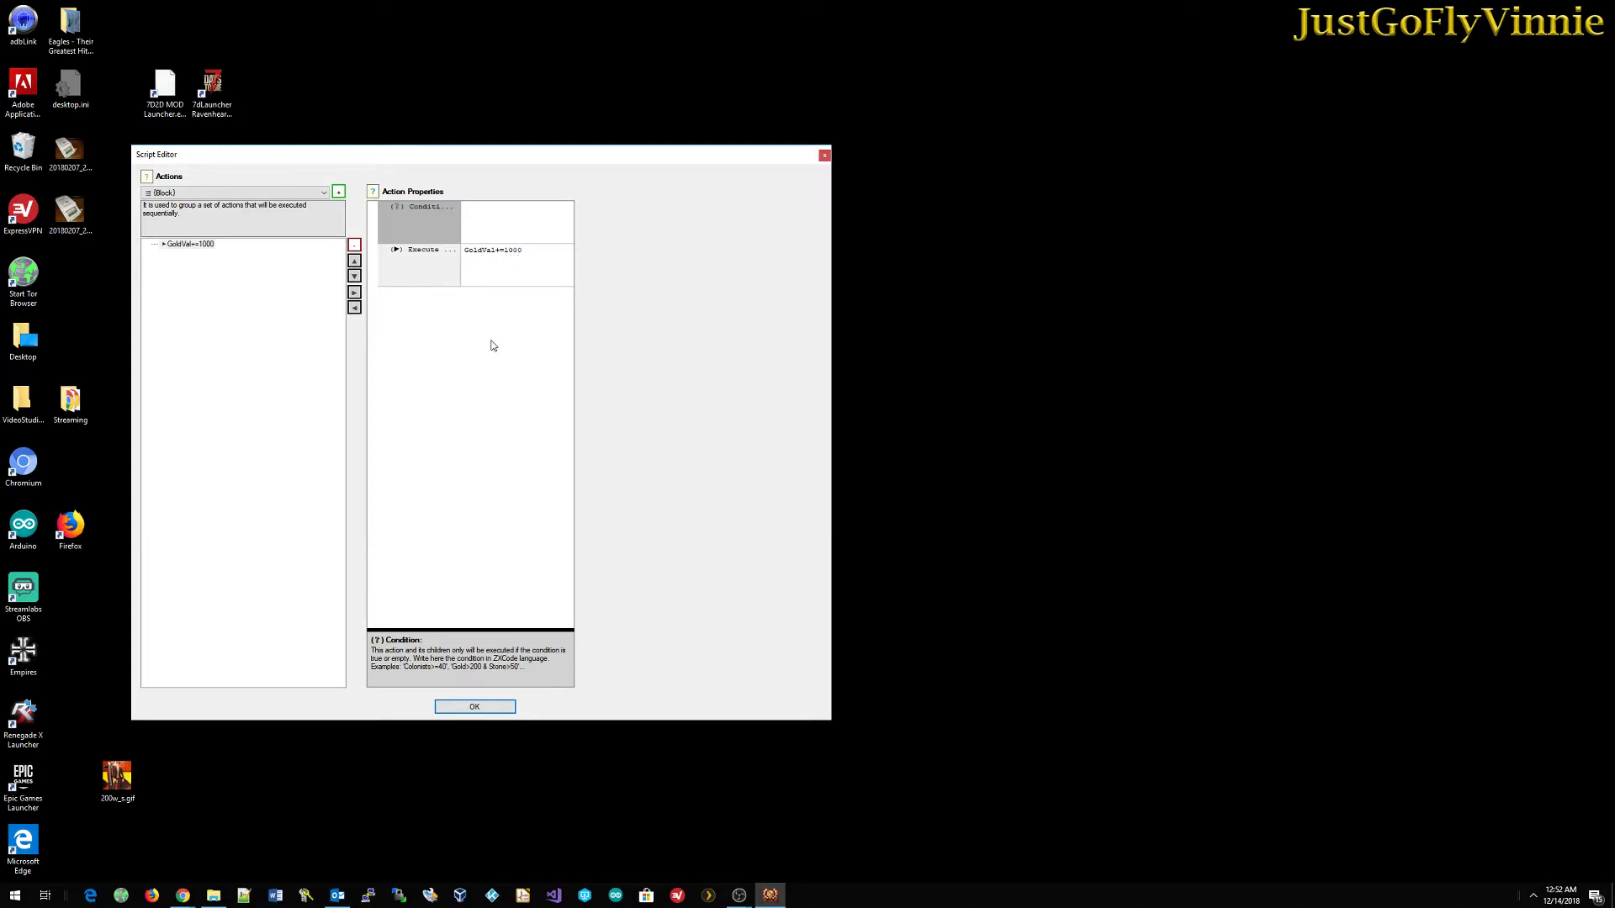
pyautogui.click(481, 707)
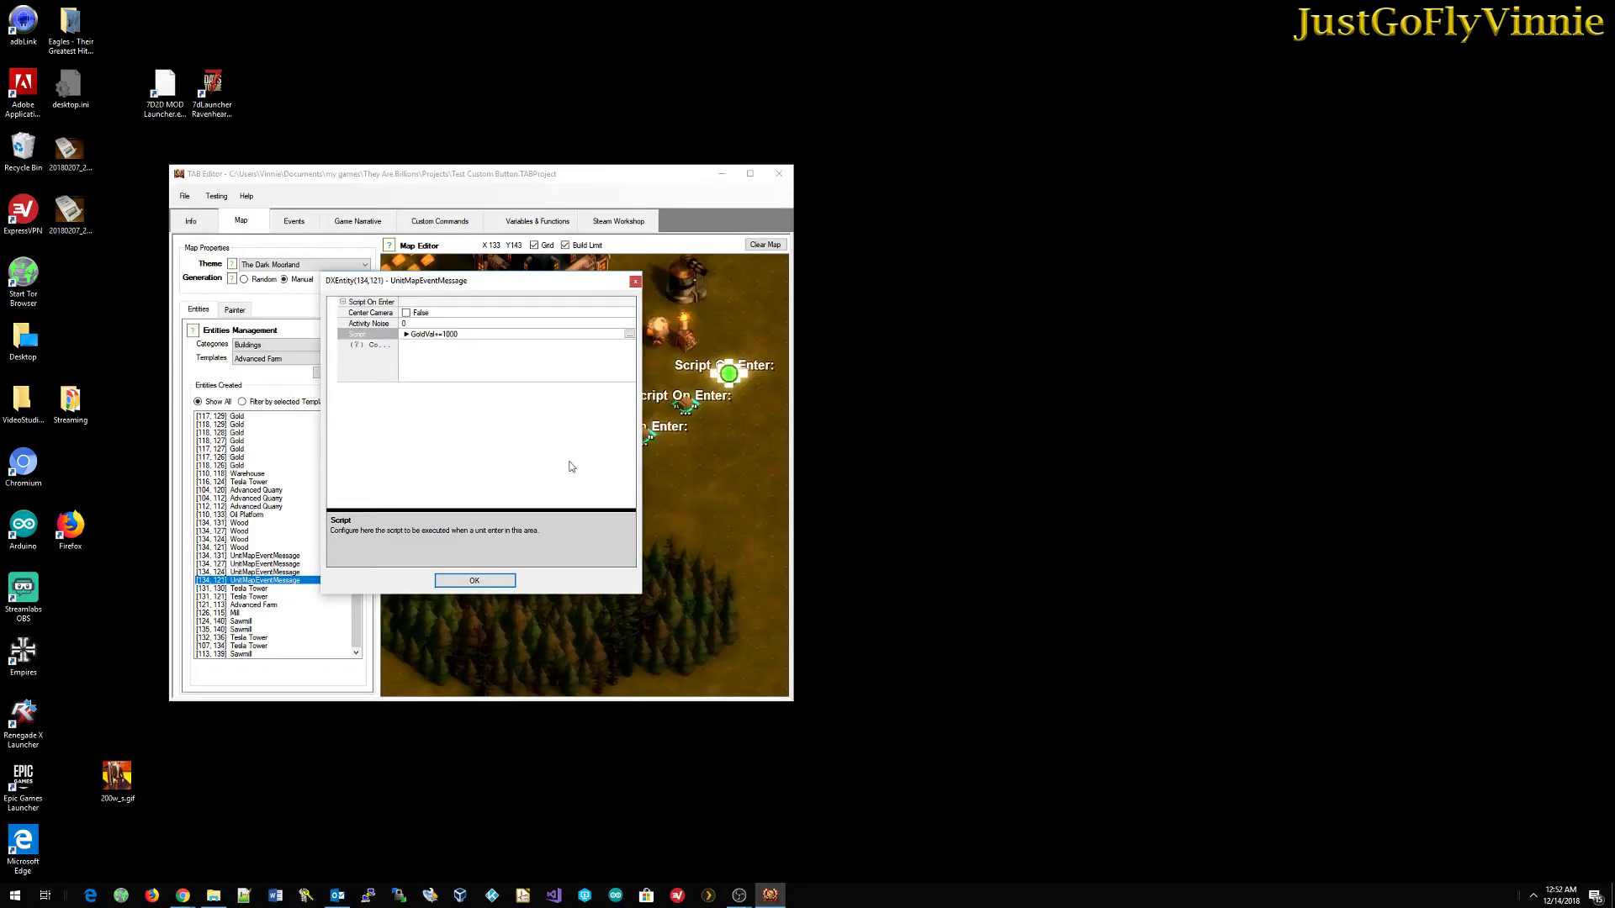
pyautogui.click(476, 581)
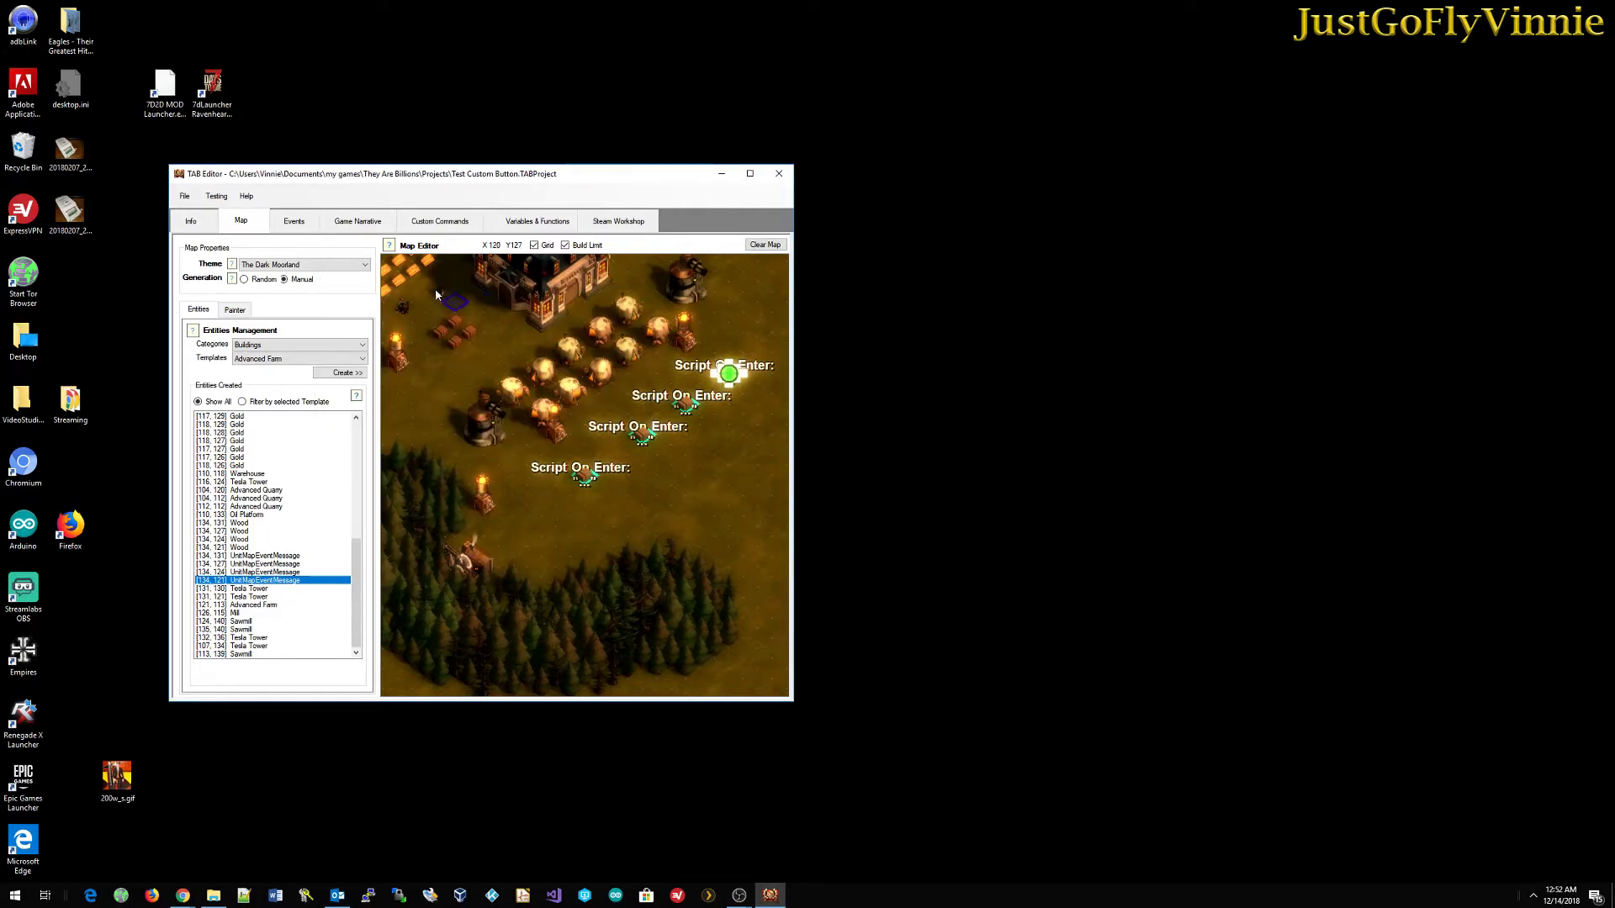
# - Show the Market command's Script Editor with its 4-option Market Items menu beside the command
pyautogui.click(449, 224)
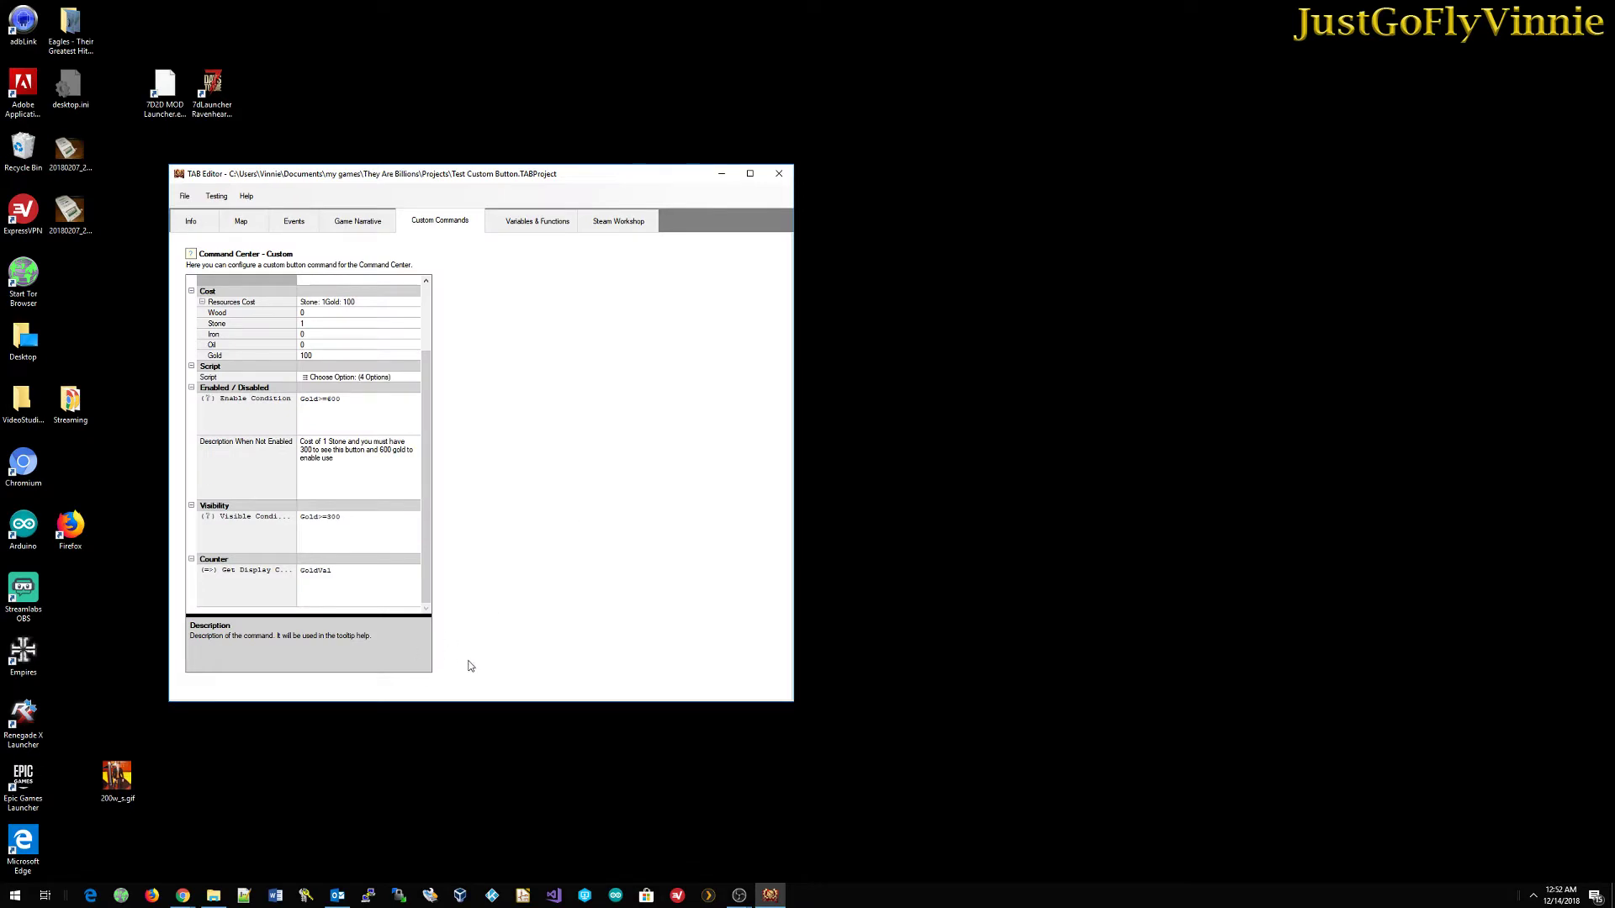
pyautogui.moveTo(495, 702); pyautogui.dragTo(479, 818)
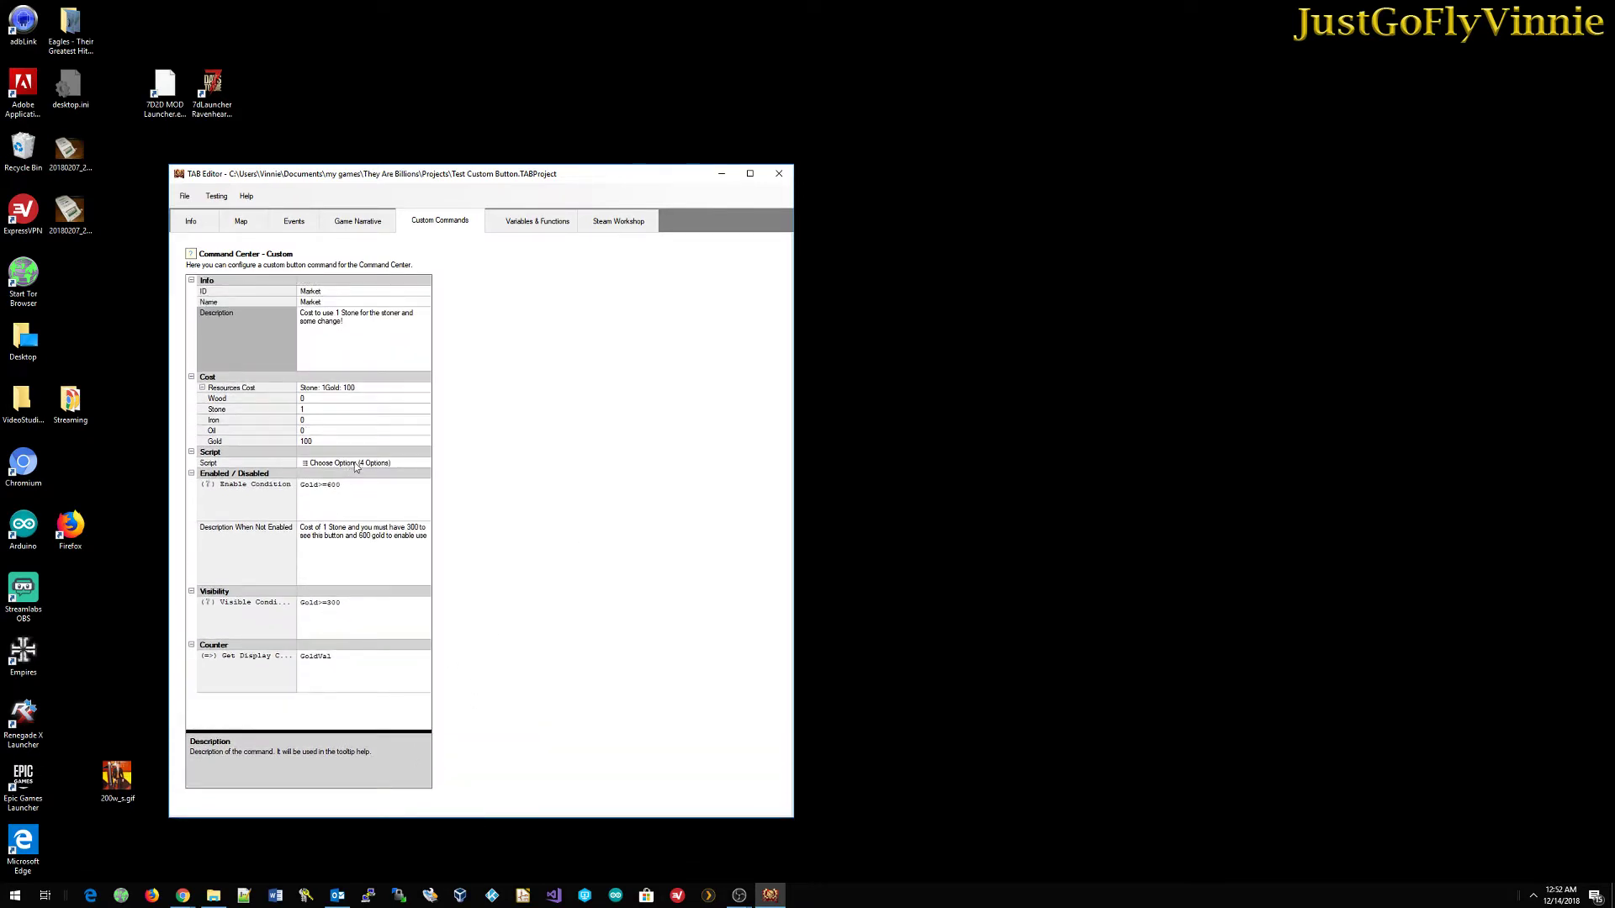
pyautogui.click(385, 464)
pyautogui.click(424, 464)
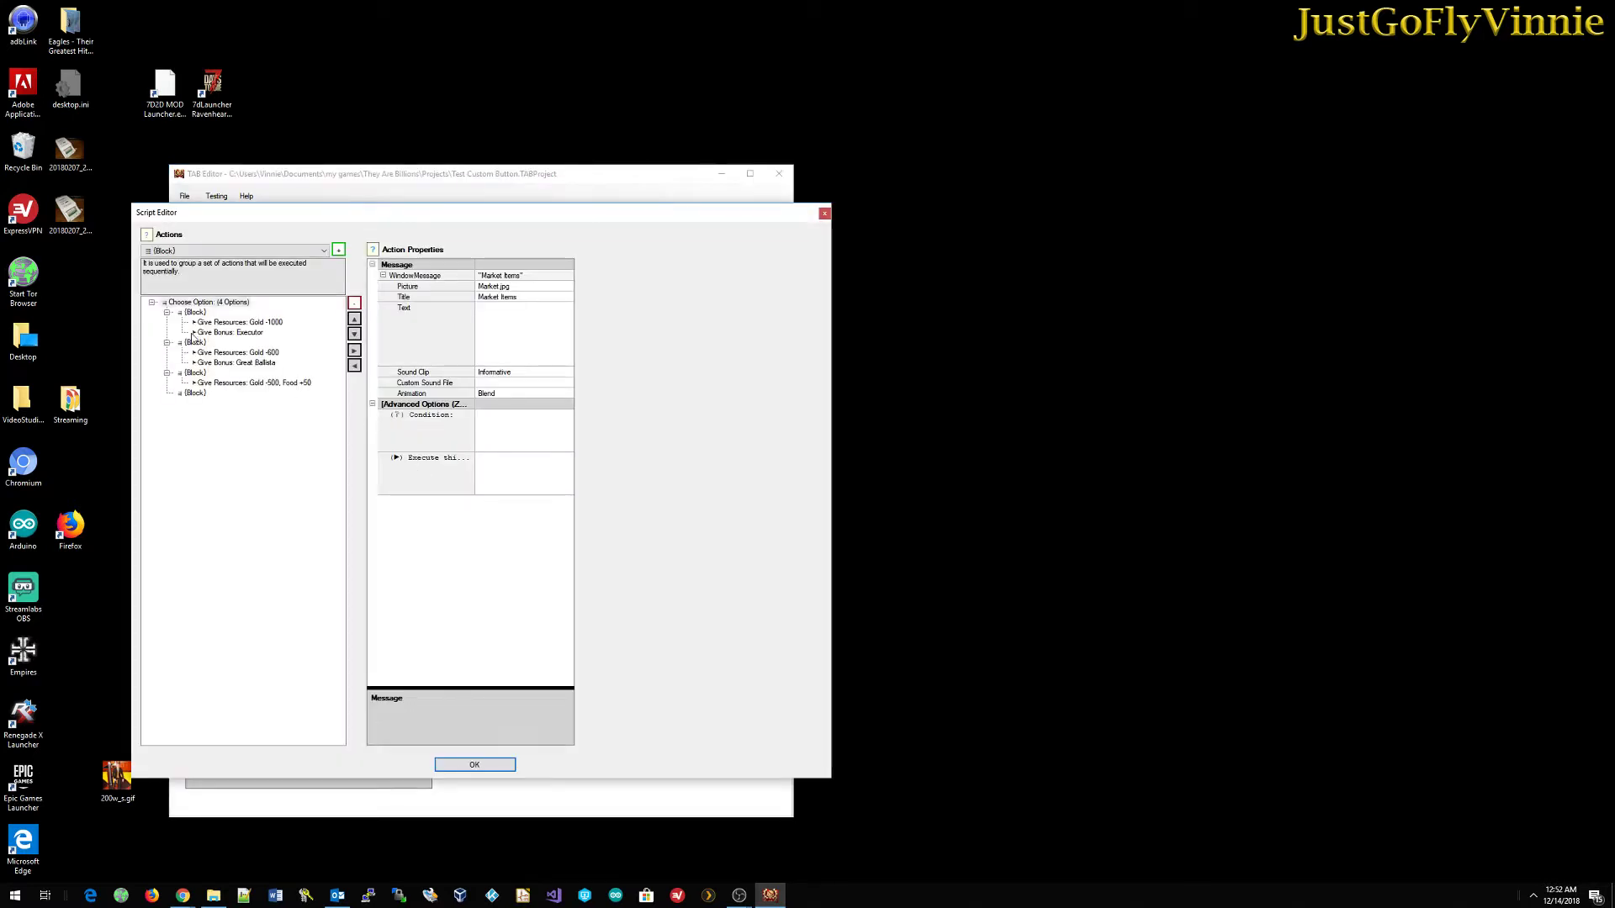
pyautogui.moveTo(336, 217); pyautogui.dragTo(493, 219)
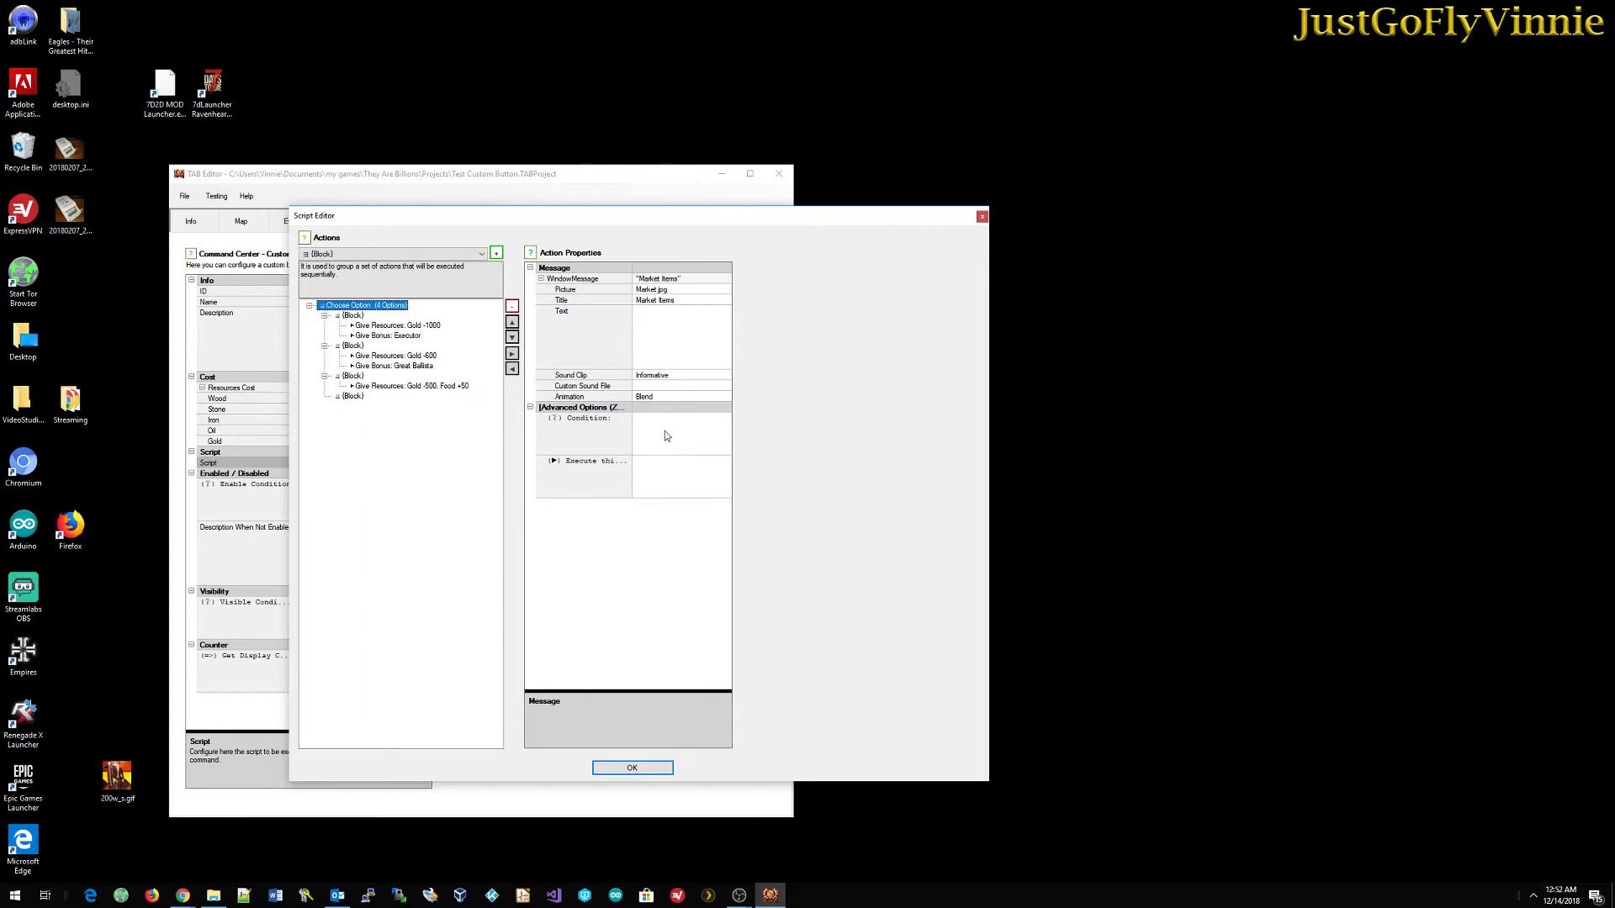
pyautogui.click(352, 316)
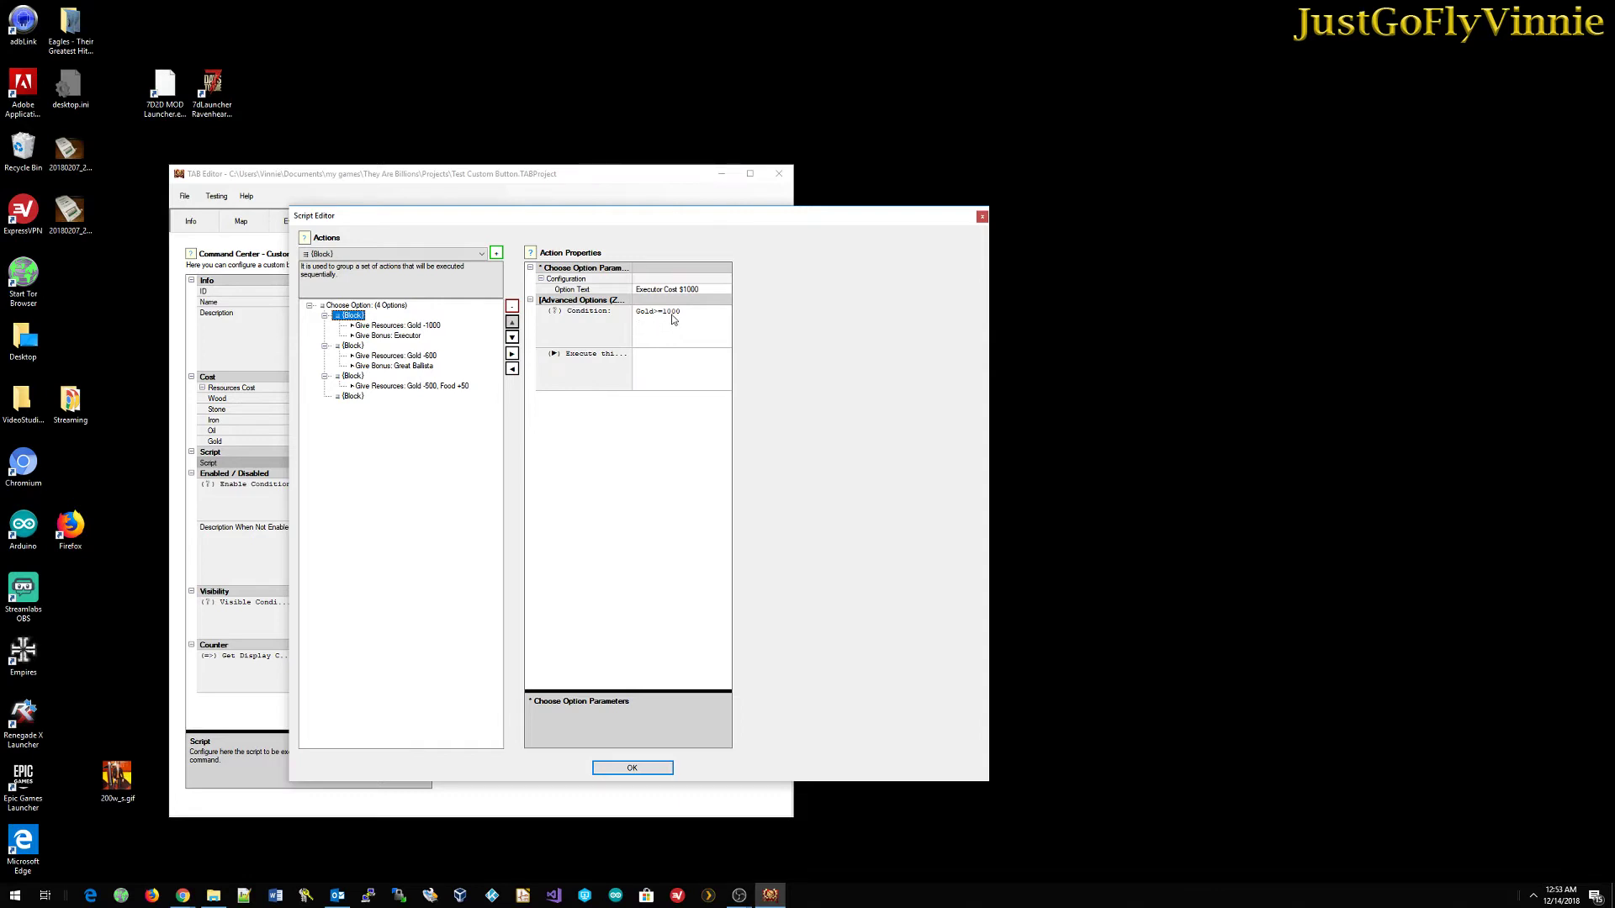
pyautogui.click(384, 326)
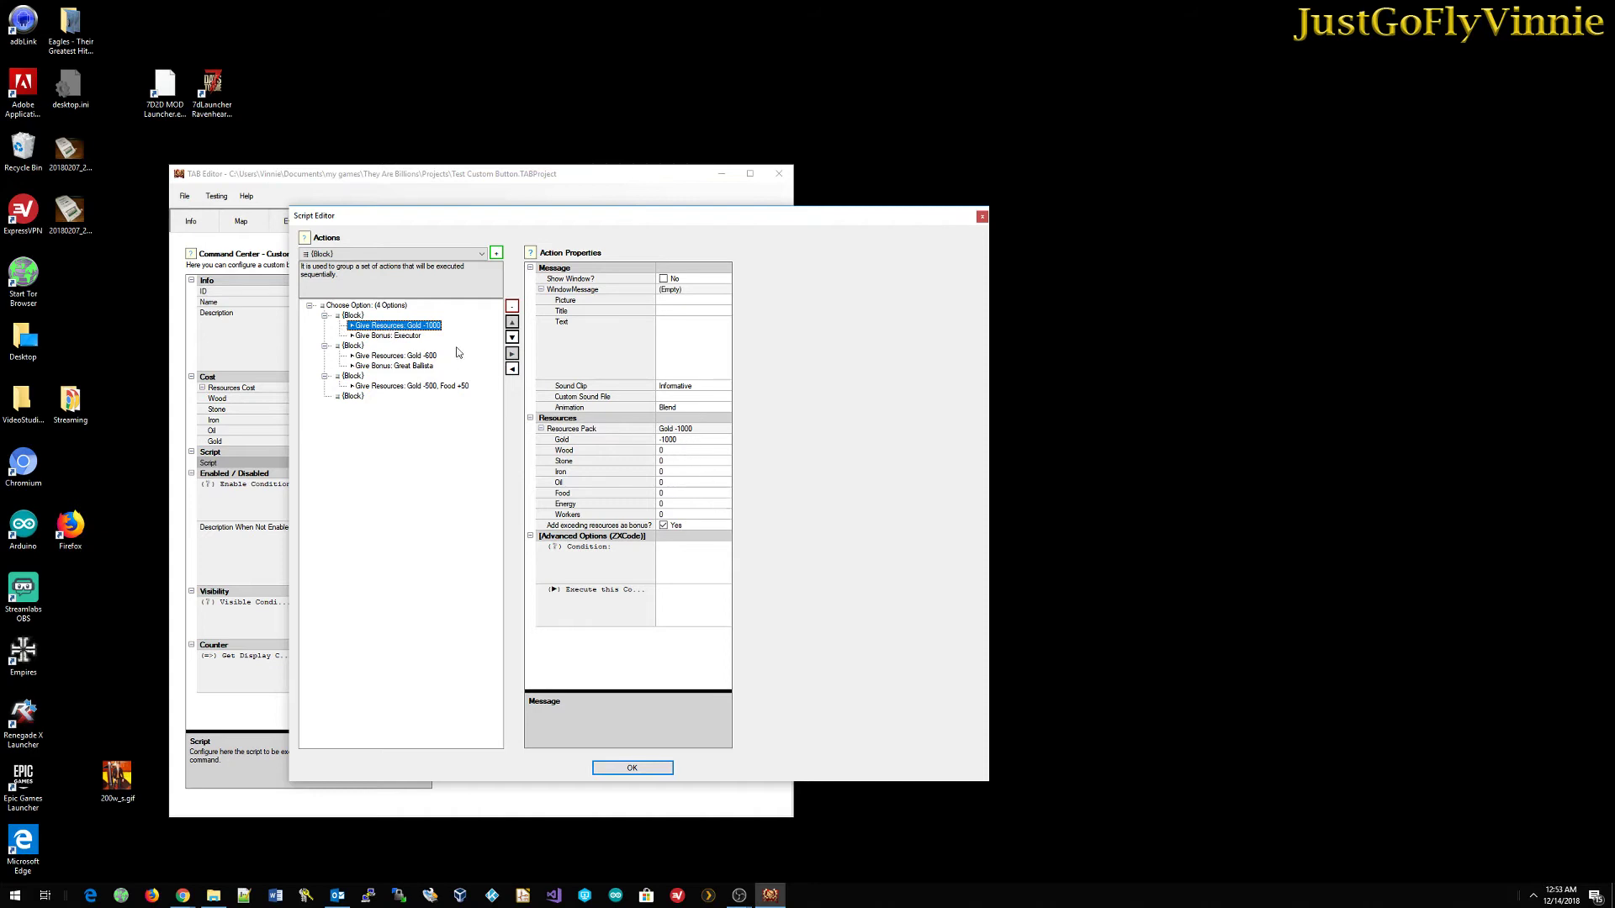
pyautogui.click(353, 318)
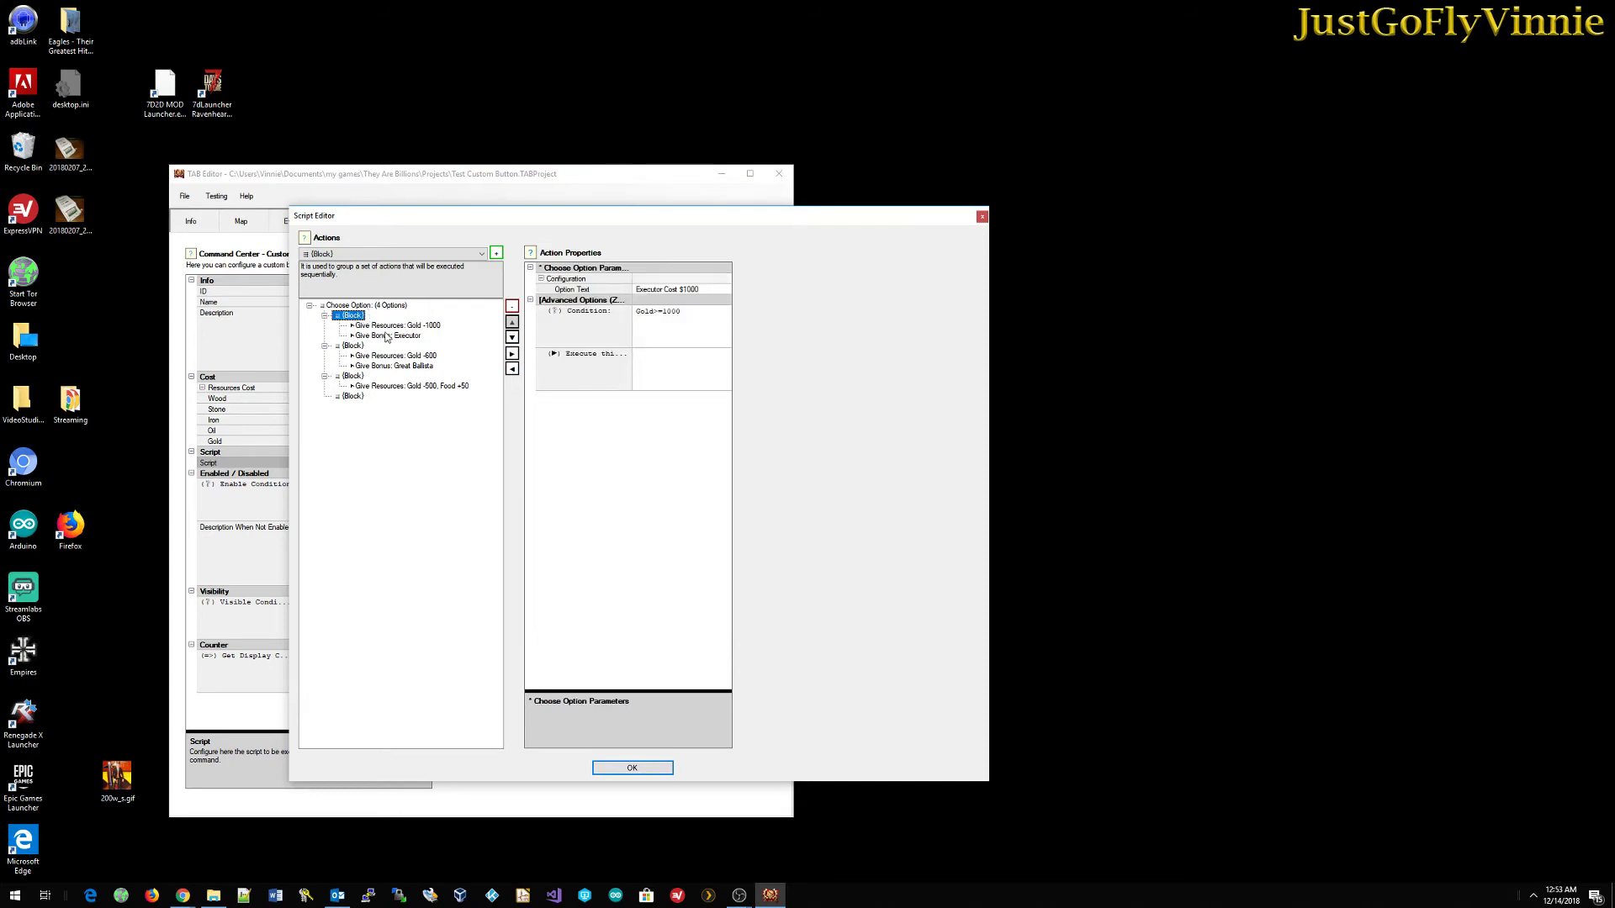
pyautogui.click(386, 336)
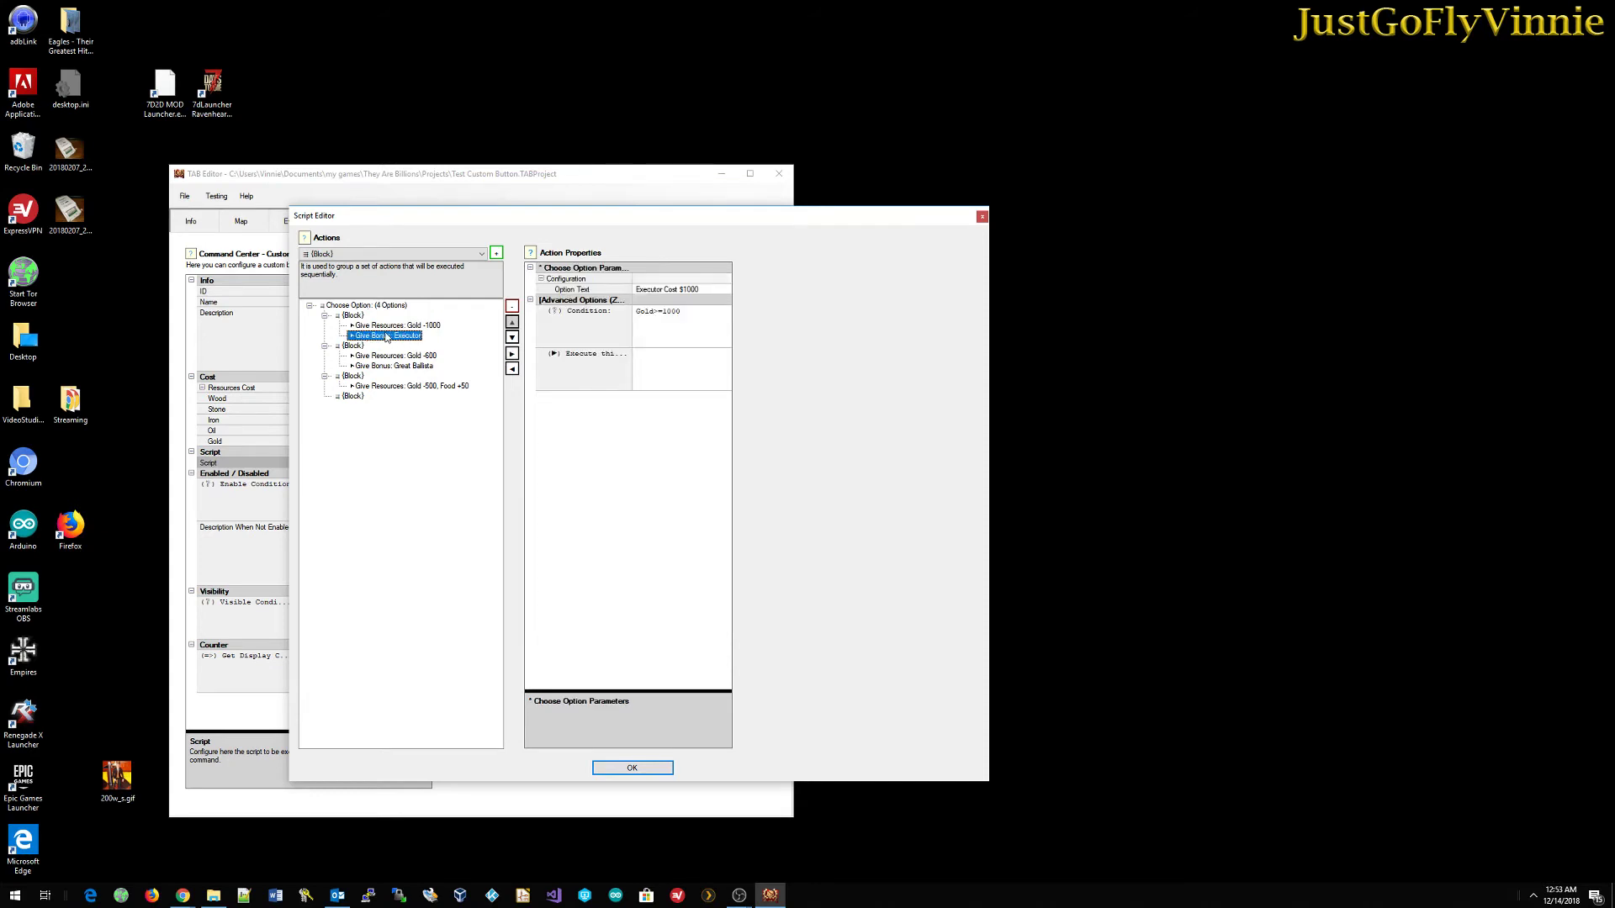
pyautogui.click(354, 346)
pyautogui.click(410, 357)
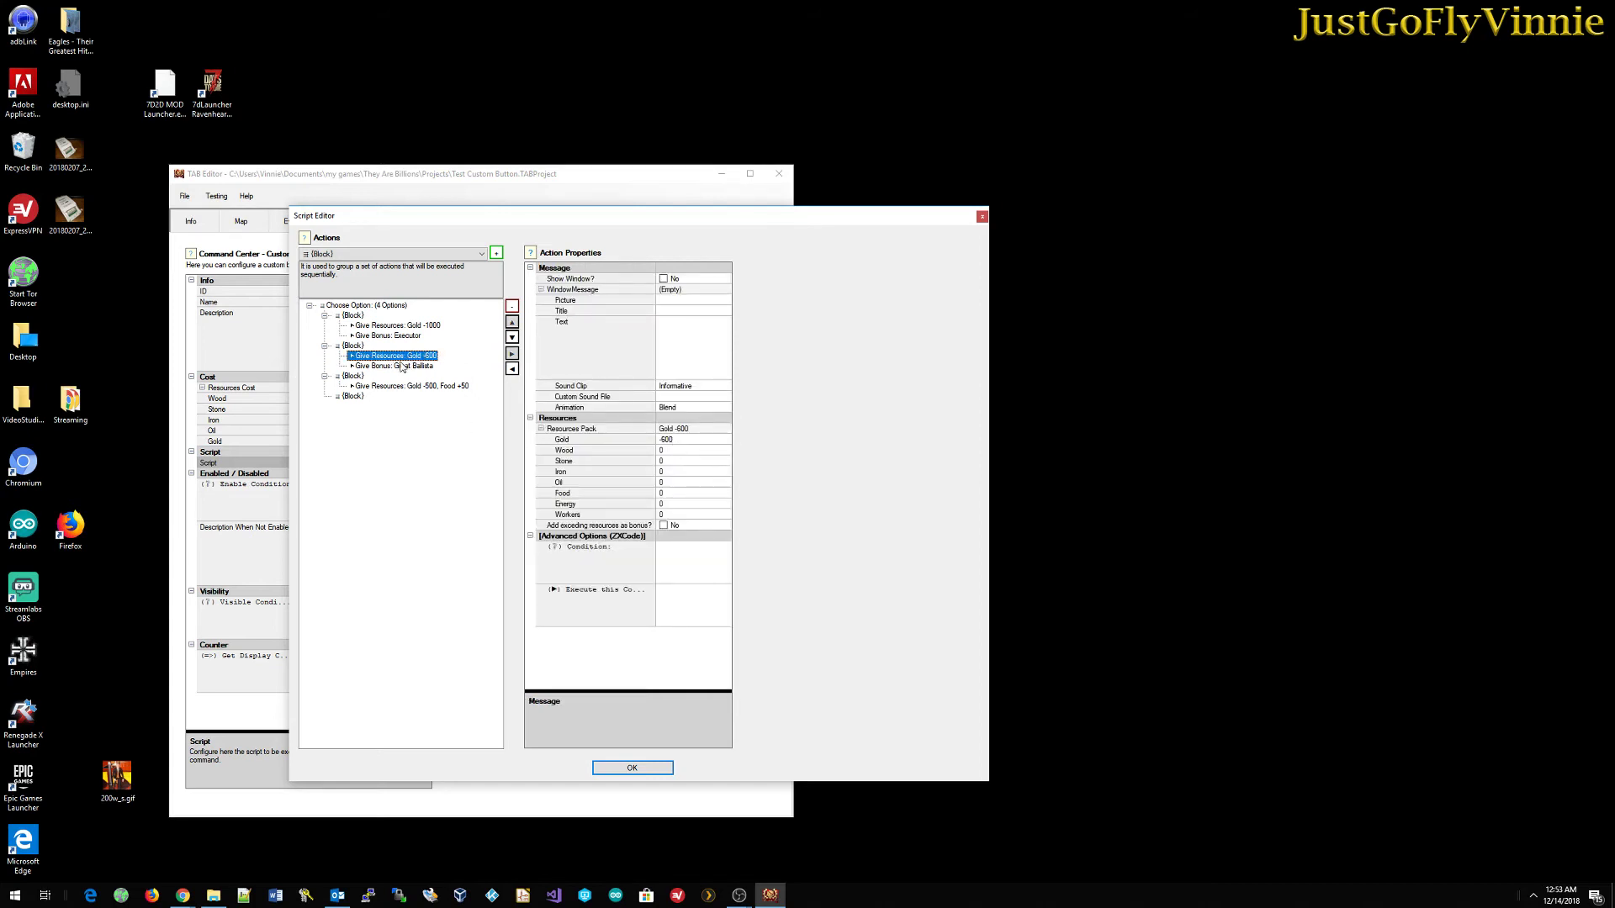
pyautogui.click(402, 367)
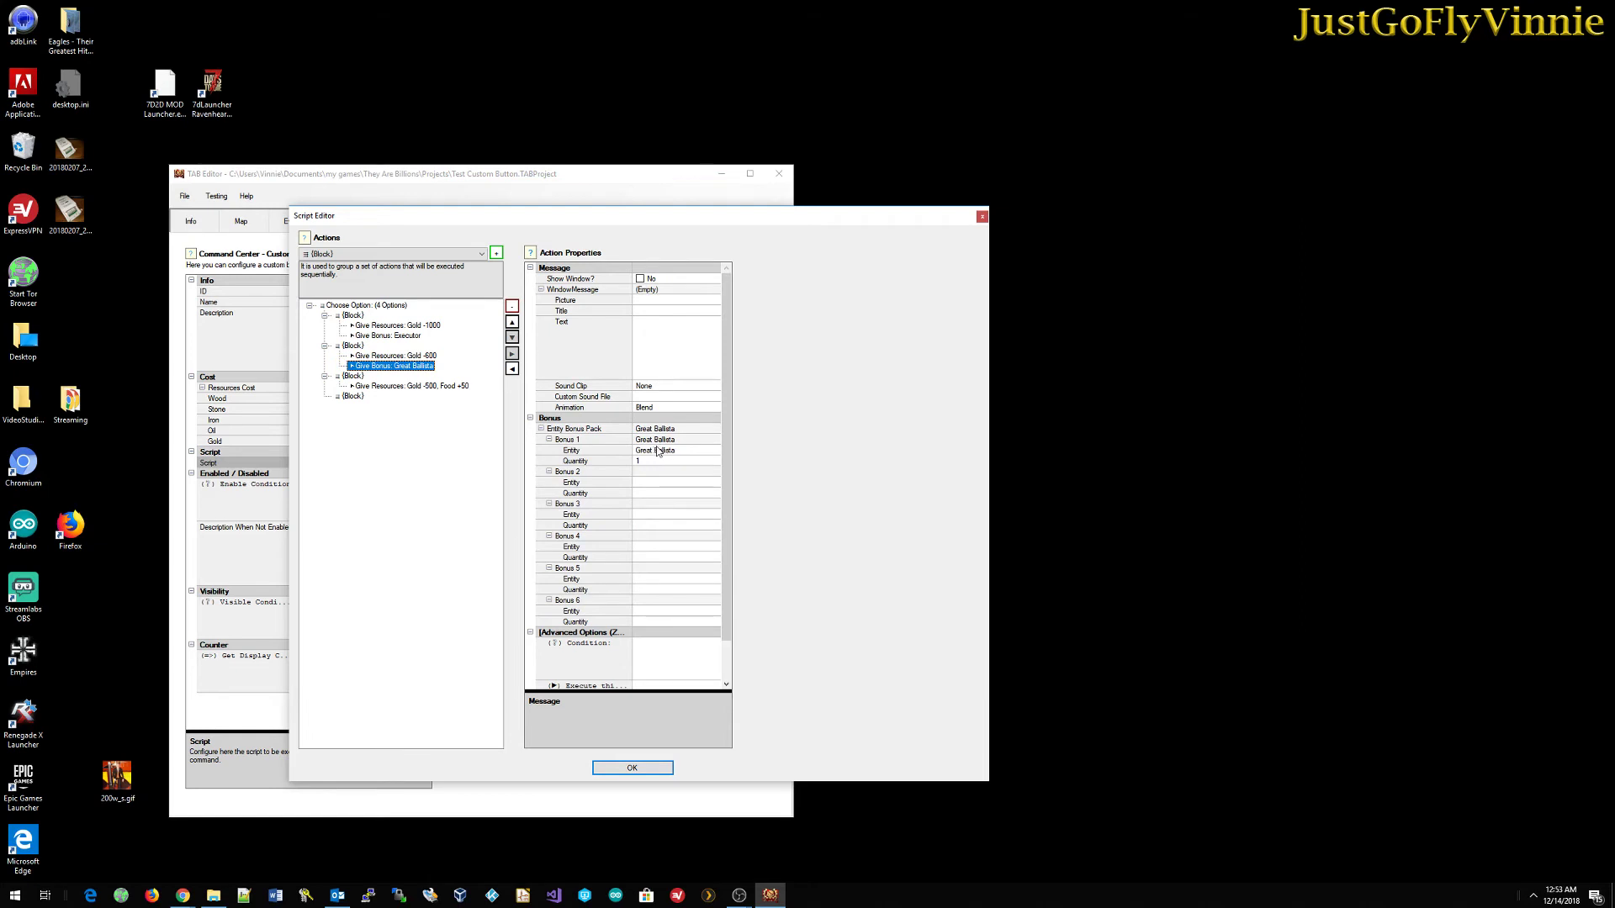
pyautogui.click(363, 379)
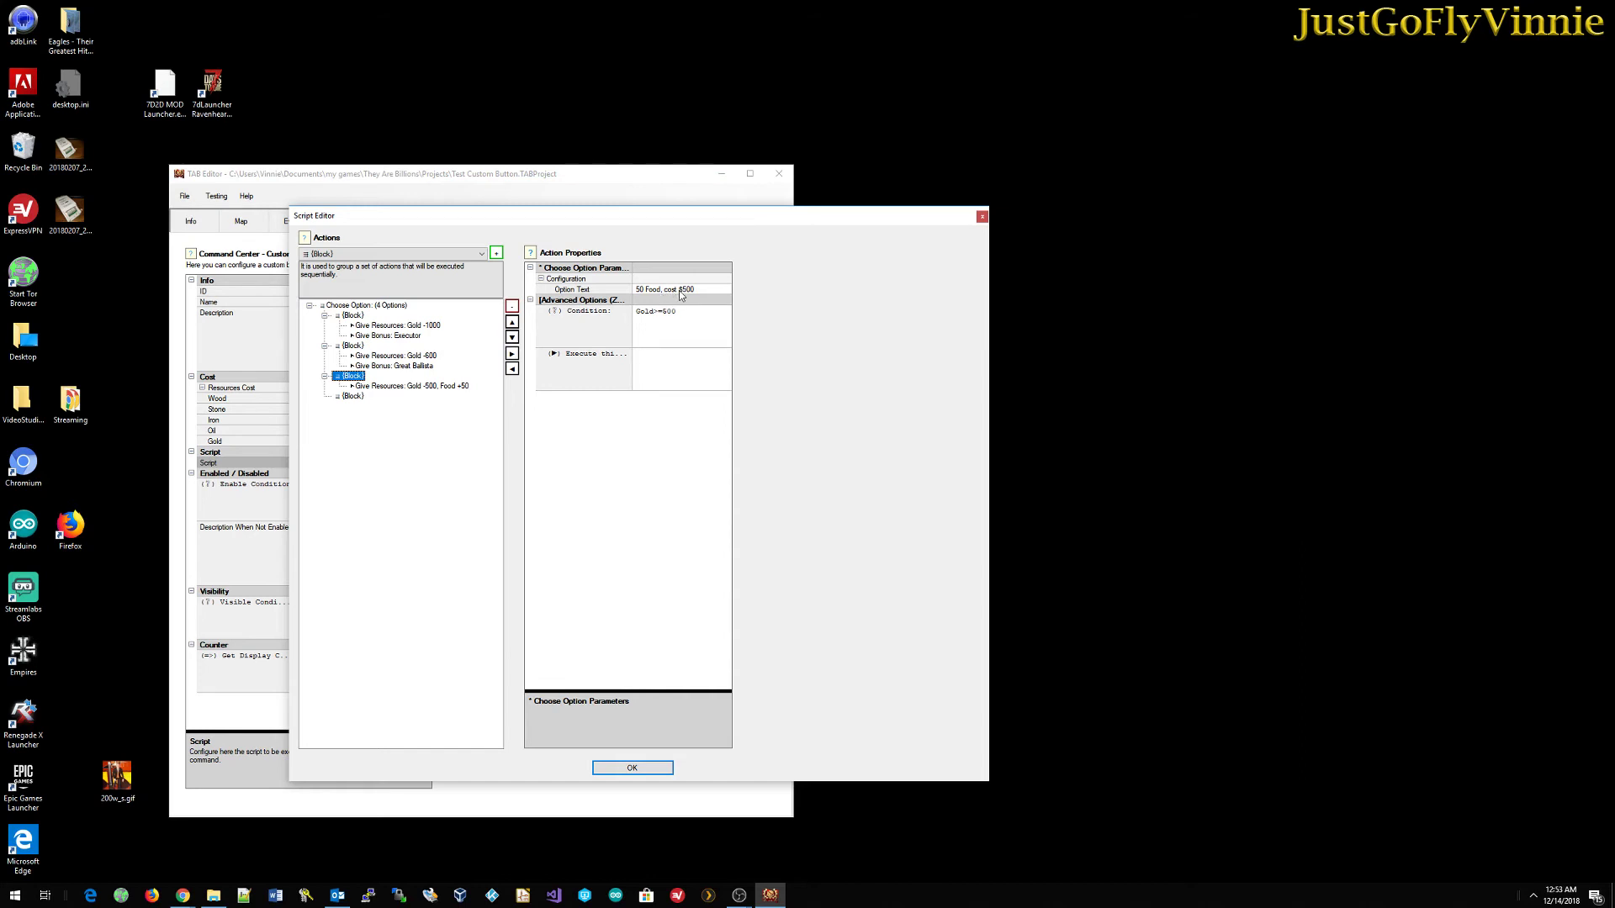
pyautogui.click(394, 387)
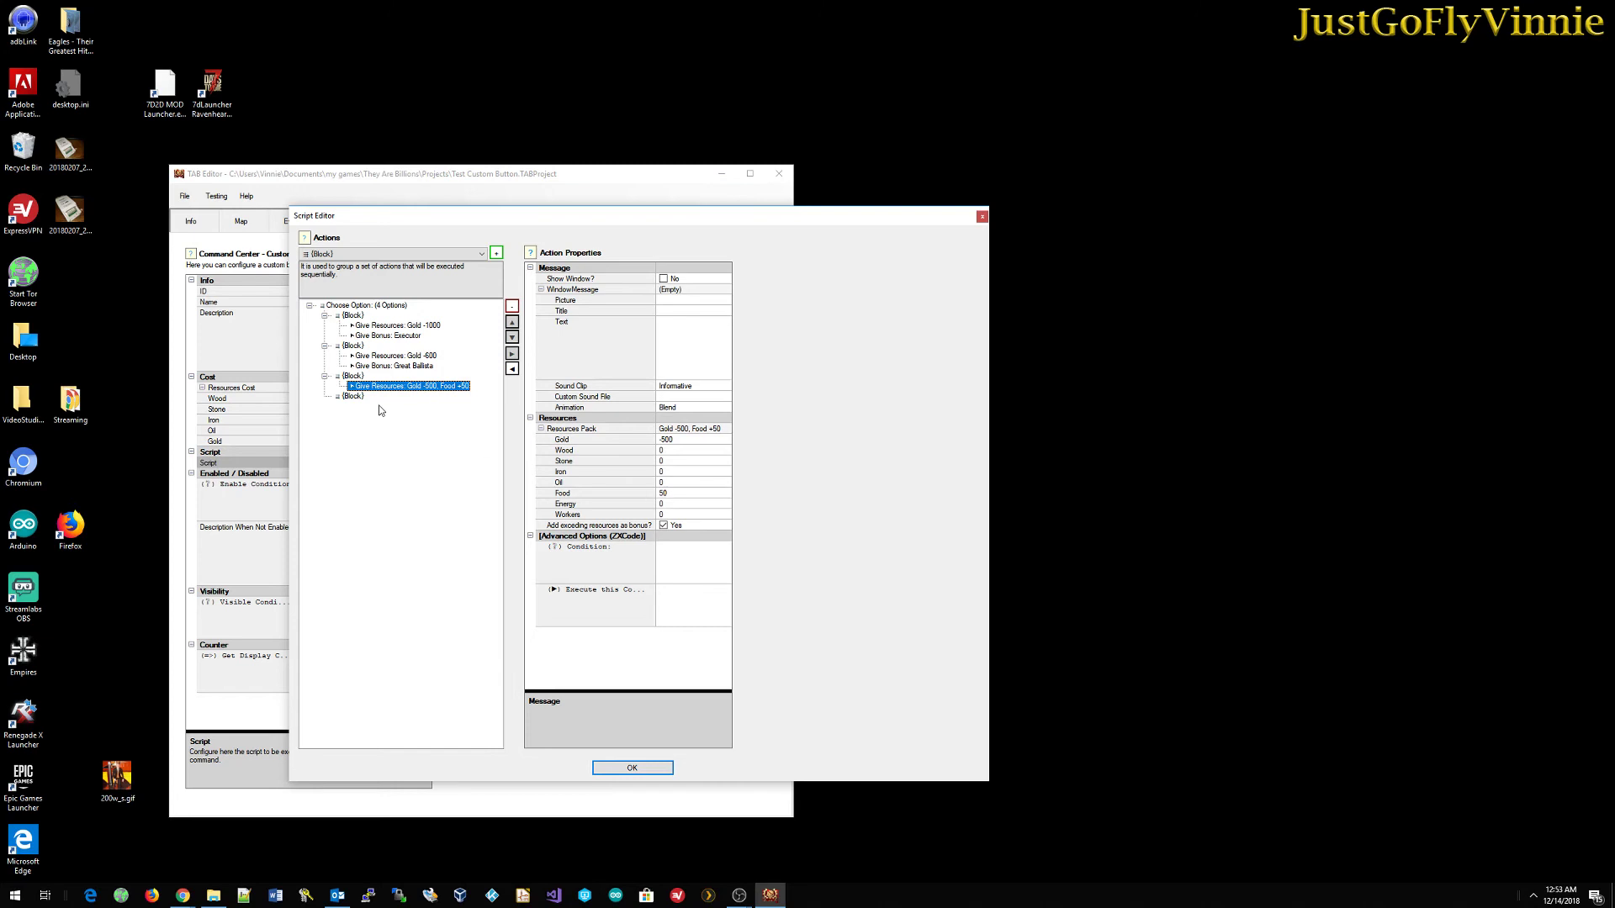
# - Review the fourth option, 'Exit - You already tipped me', which has no condition or actions
pyautogui.click(354, 397)
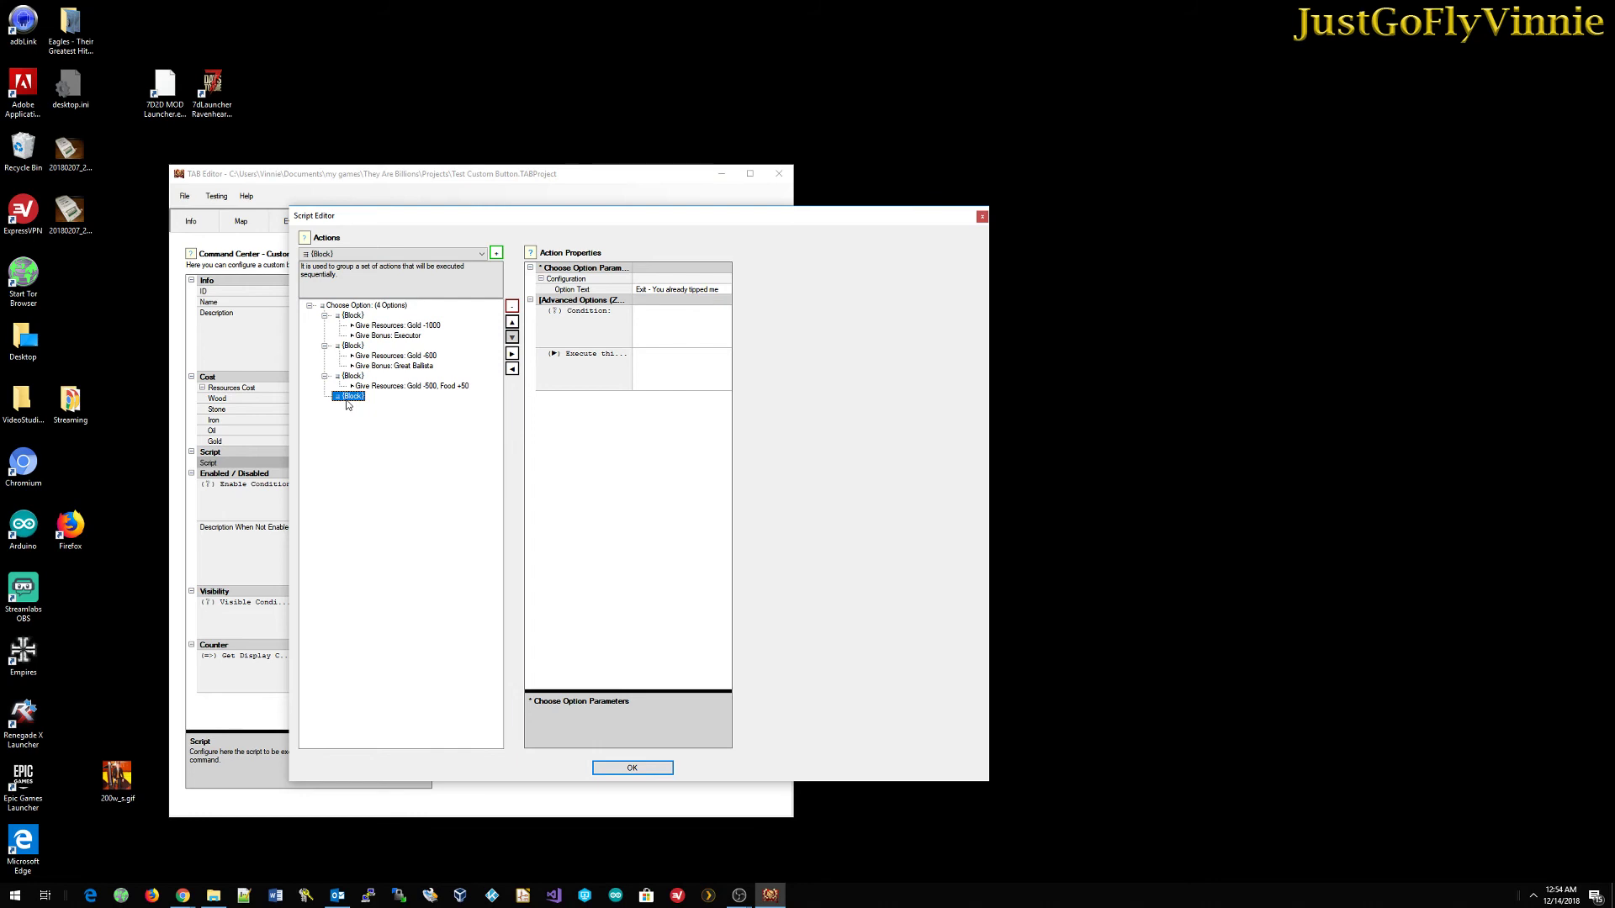
pyautogui.click(631, 768)
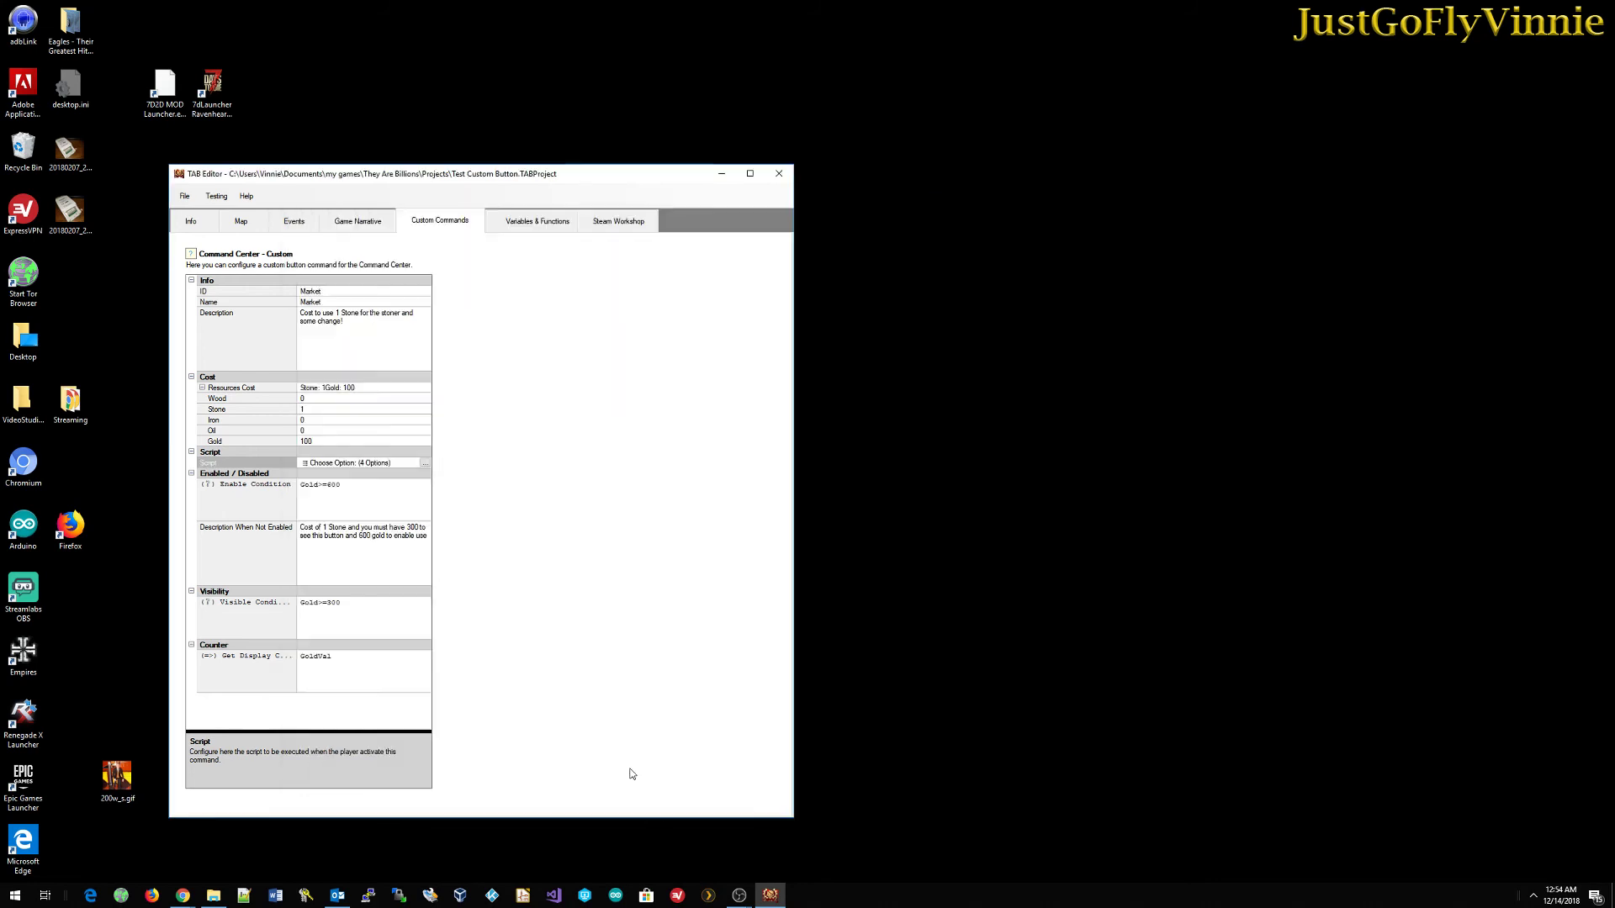
pyautogui.click(244, 224)
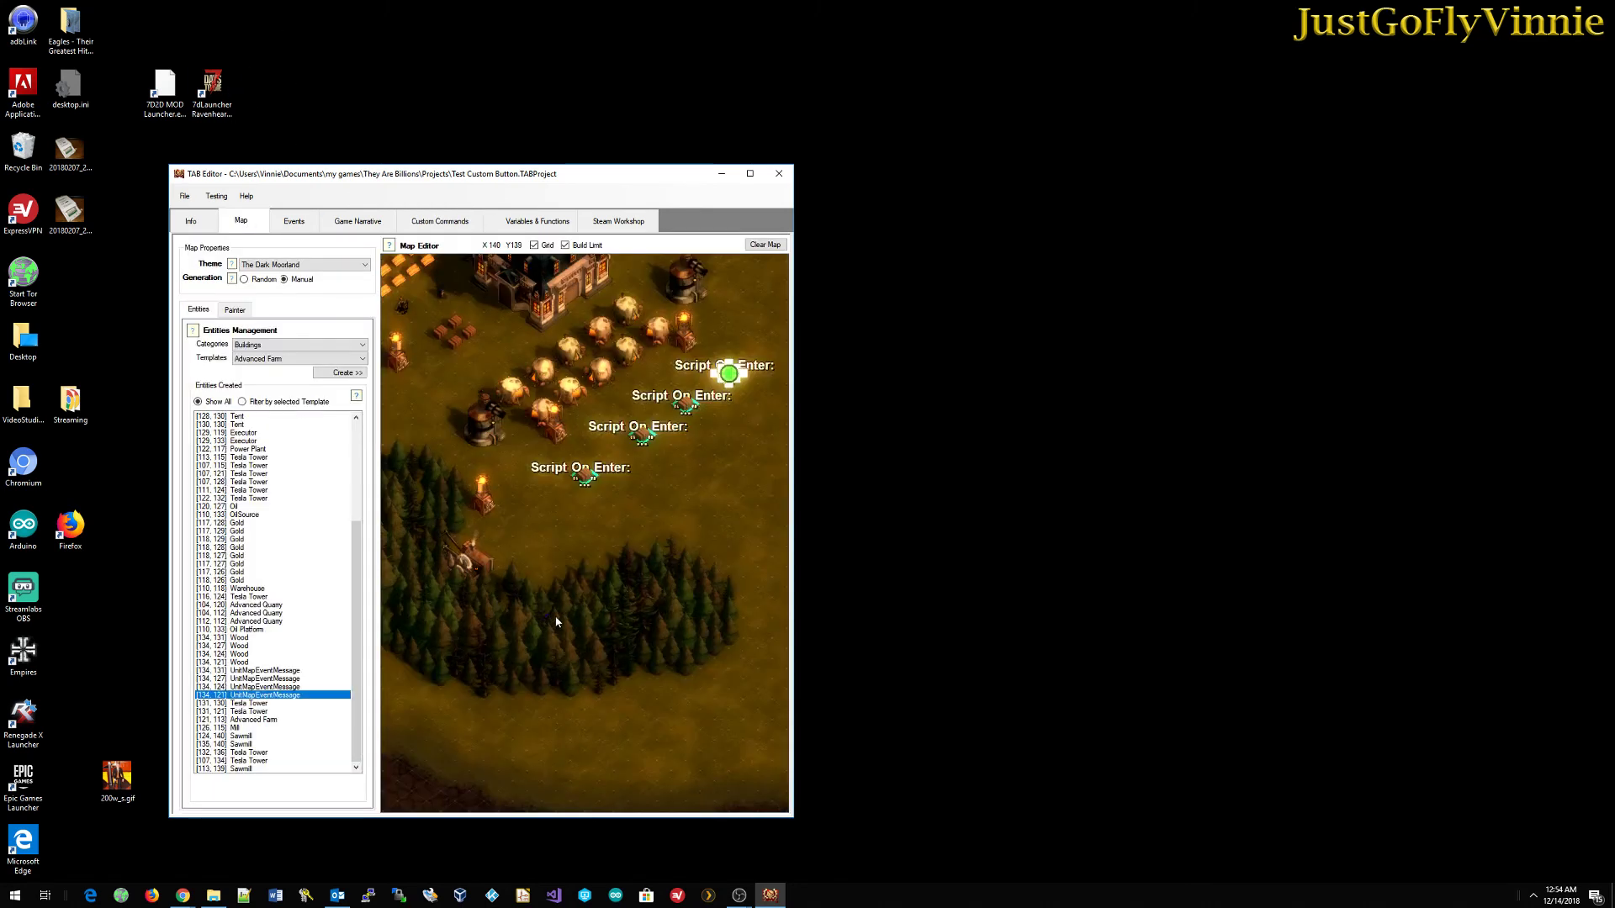
pyautogui.click(428, 224)
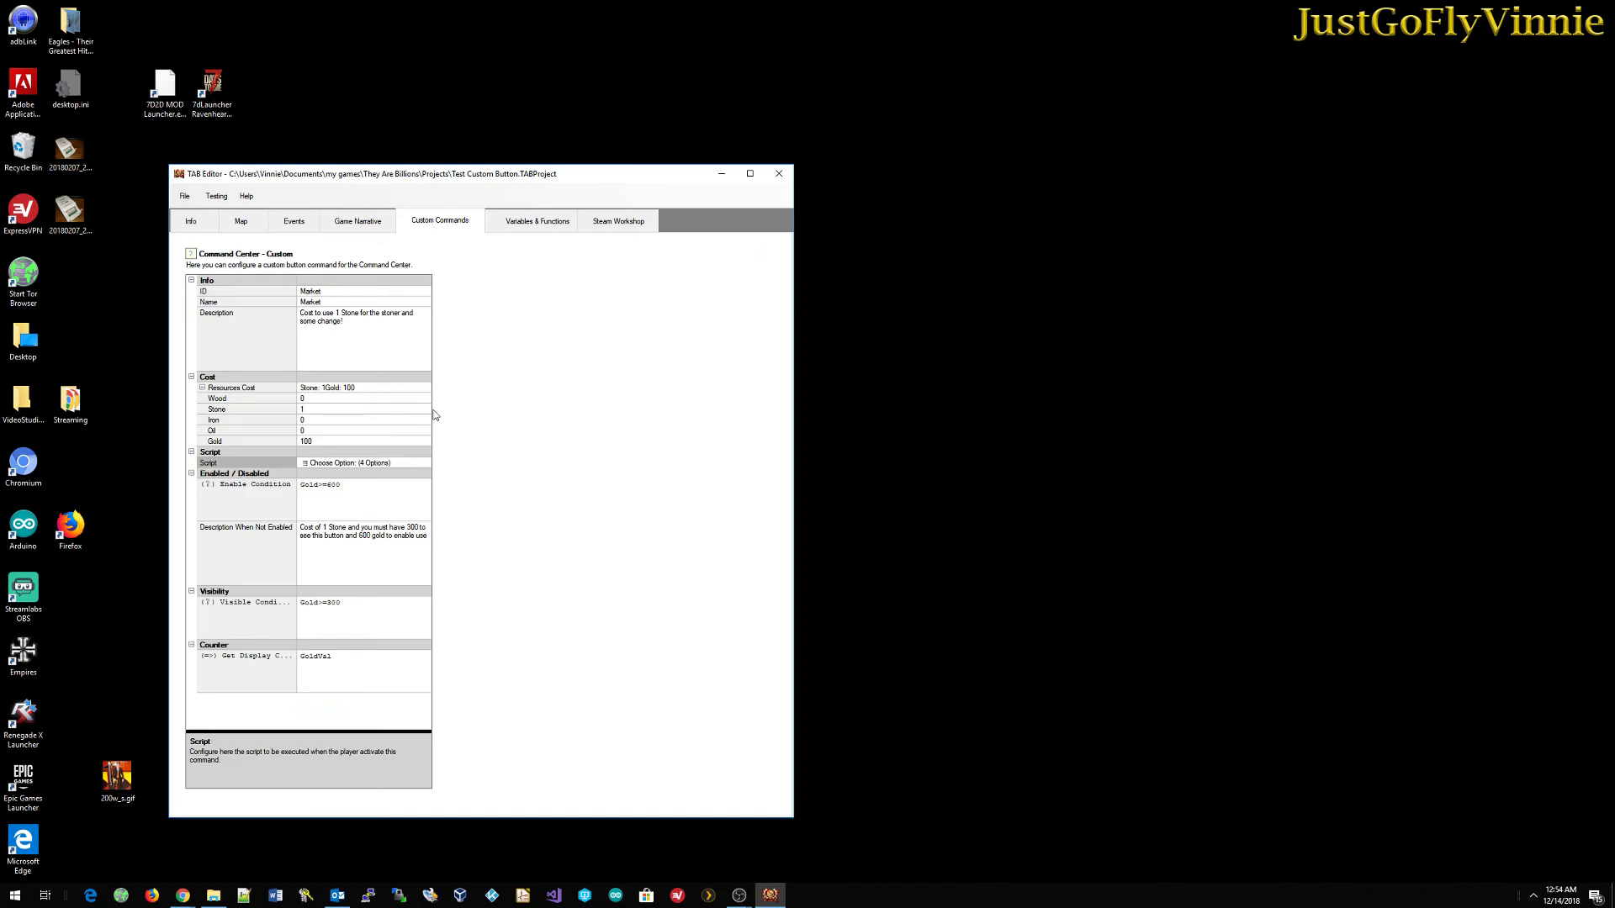